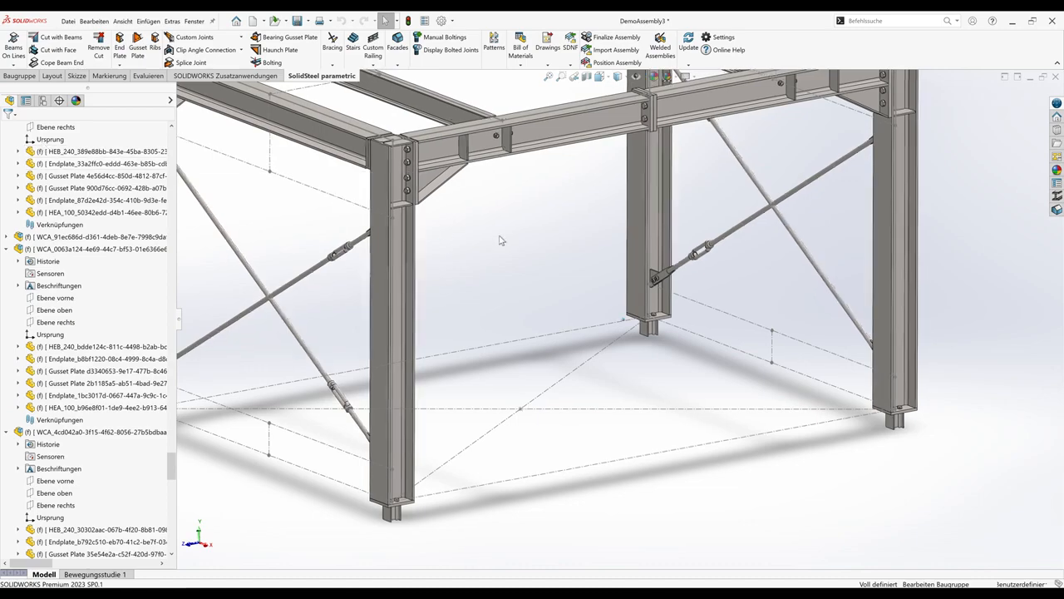
Create an assembly from the BaseSketch_BracingFrame part and place the part in it.
{"action": "scroll", "coordinate": [503, 240], "scroll_direction": "up", "scroll_amount": 3}
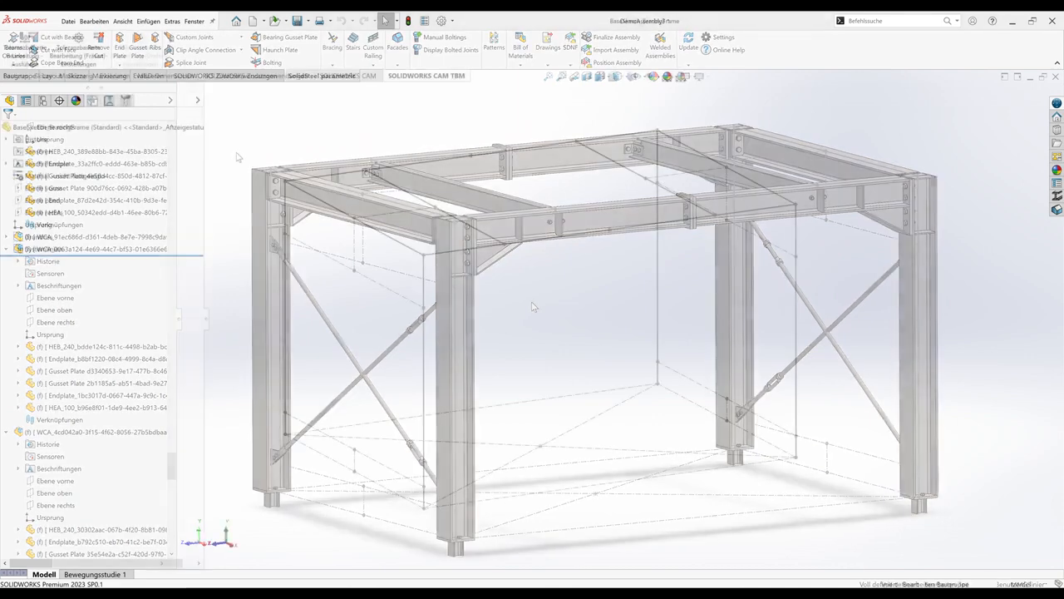
{"action": "left_click", "coordinate": [68, 20]}
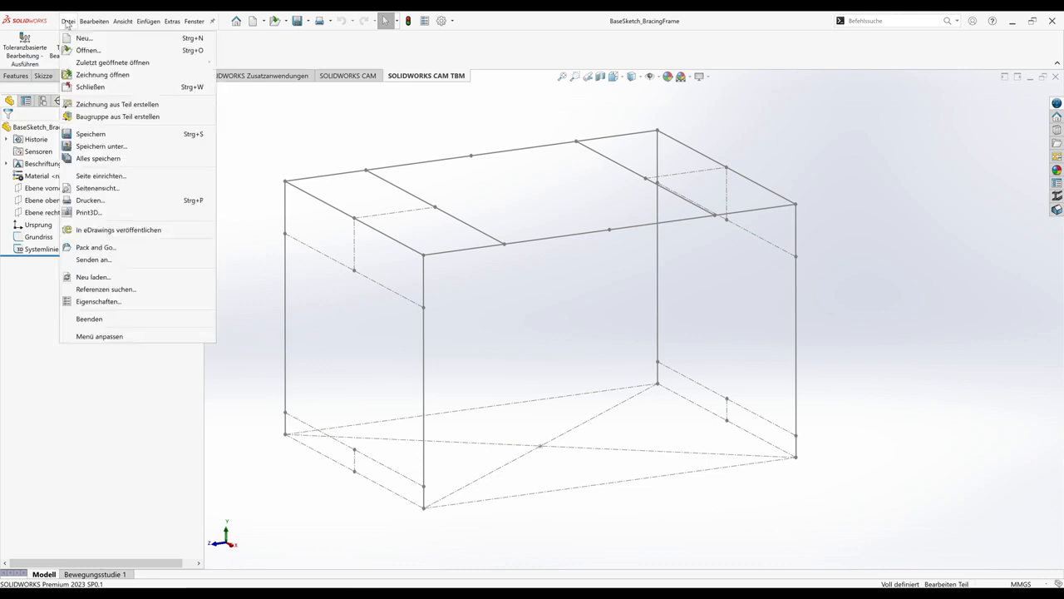
{"action": "left_click", "coordinate": [97, 116]}
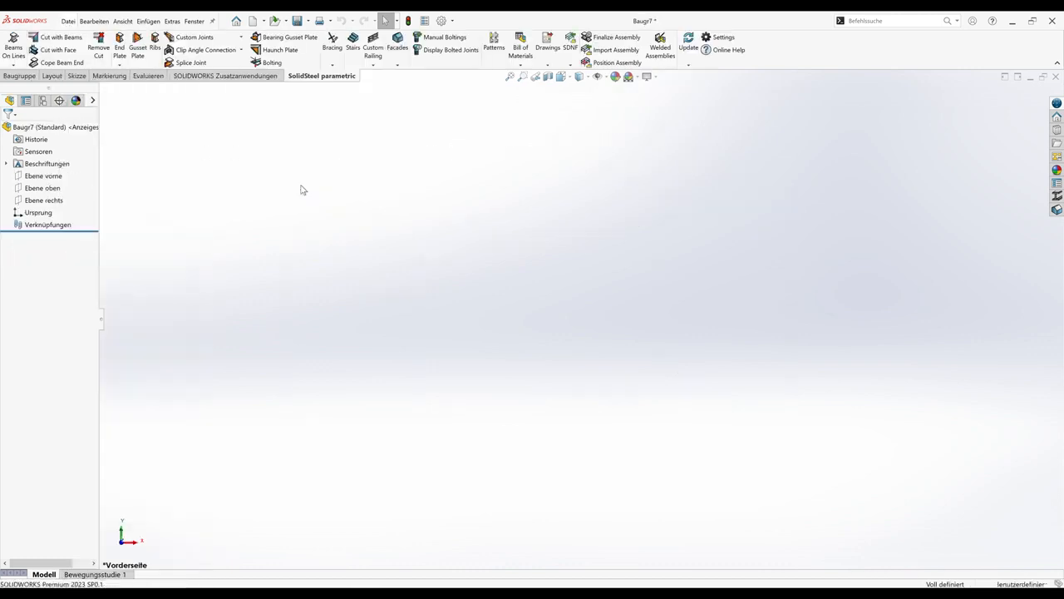
{"action": "left_click", "coordinate": [363, 311]}
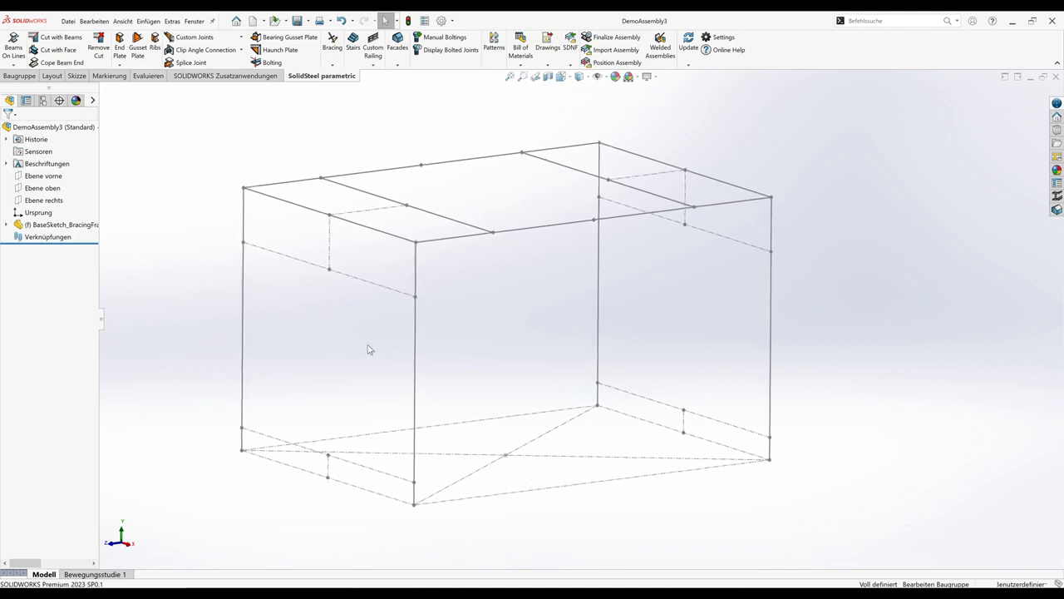
Create HEB 240 columns on the four vertical sketch lines using Beams On Lines.
{"action": "left_click", "coordinate": [13, 49]}
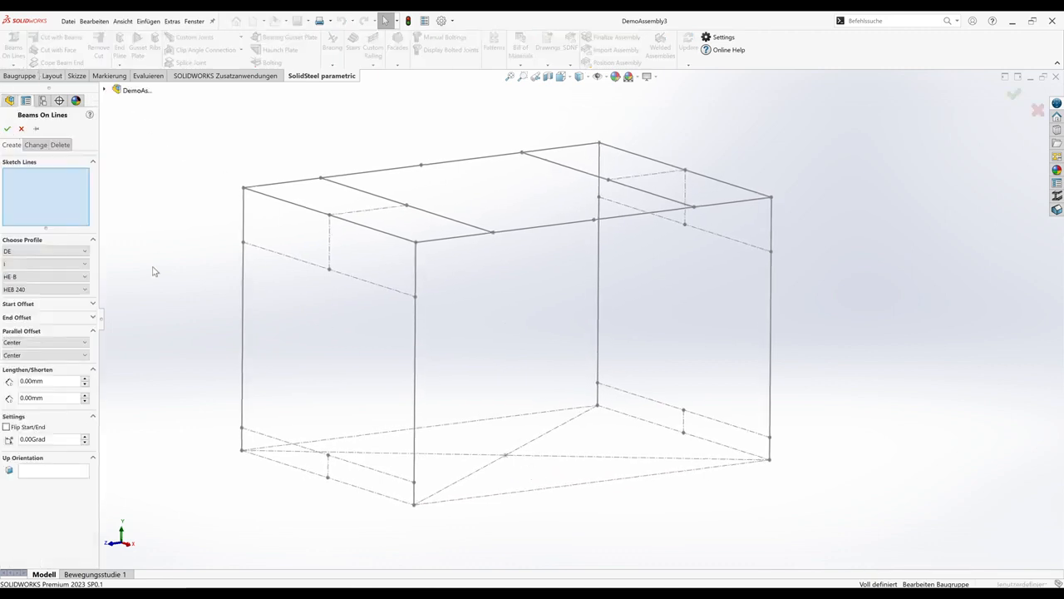
{"action": "left_click", "coordinate": [243, 283]}
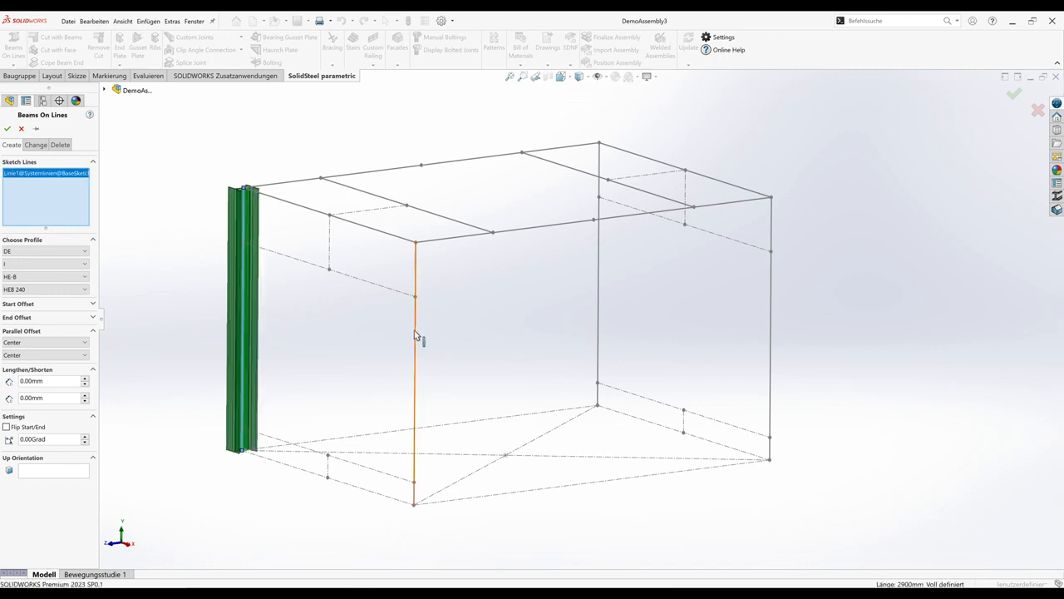
{"action": "left_click", "coordinate": [414, 330]}
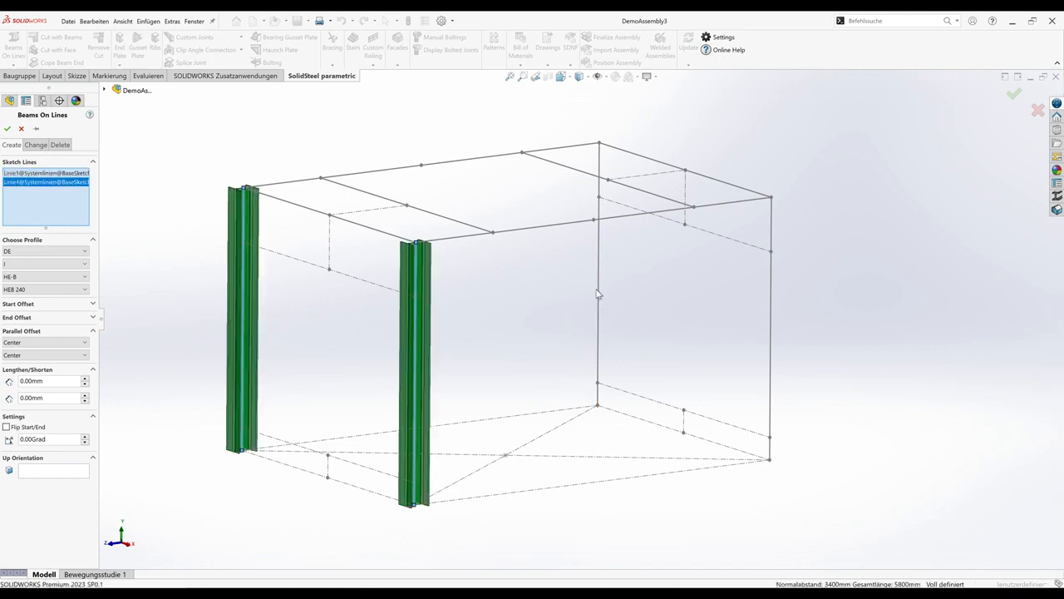
{"action": "left_click", "coordinate": [598, 293]}
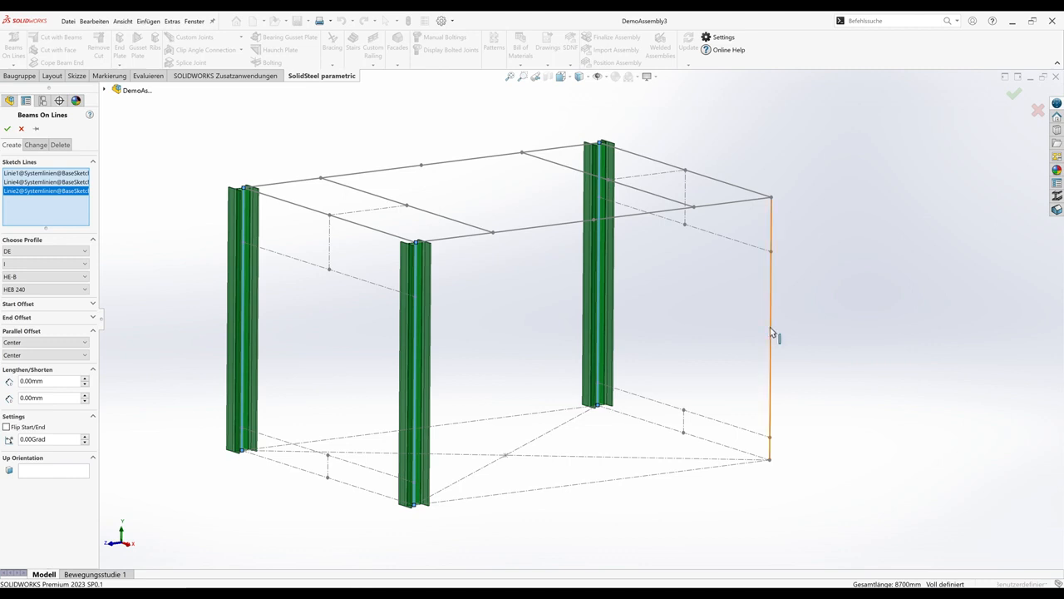
{"action": "left_click", "coordinate": [770, 328]}
{"action": "left_click", "coordinate": [9, 130]}
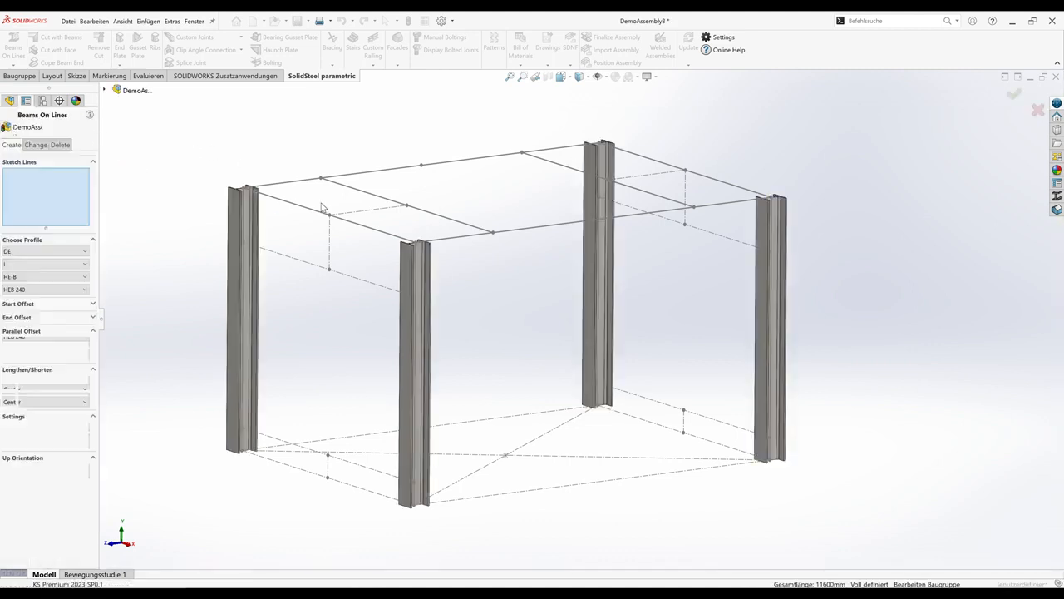
Create HEB 240 beams on the six sketch lines of the upper perimeter, with the vertical parallel offset set to Top.
{"action": "left_click", "coordinate": [390, 237]}
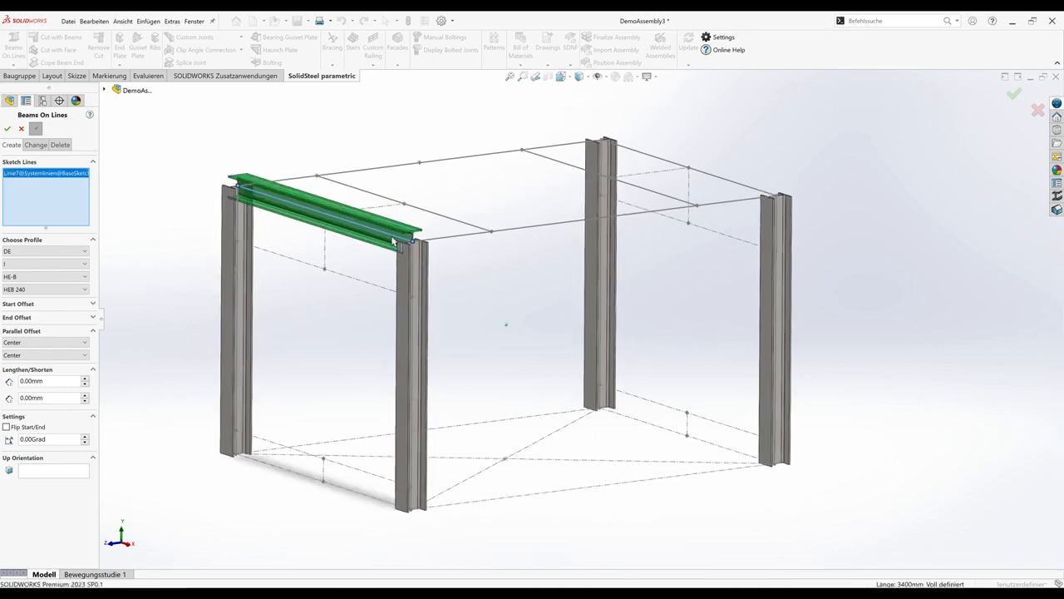
{"action": "scroll", "coordinate": [392, 238], "scroll_direction": "down", "scroll_amount": 5}
{"action": "scroll", "coordinate": [391, 238], "scroll_direction": "down", "scroll_amount": 2}
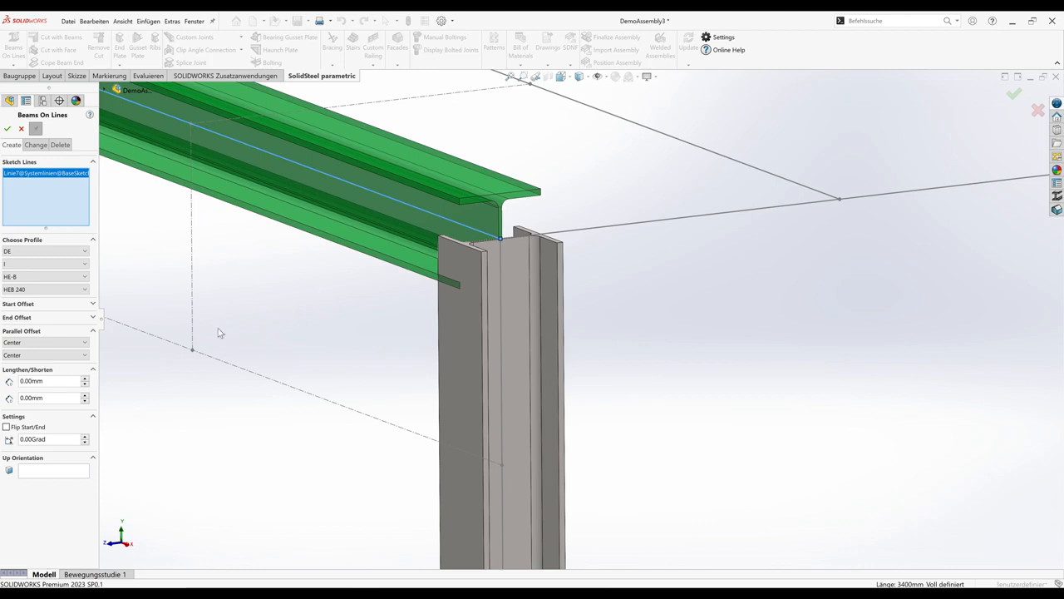
{"action": "left_click", "coordinate": [40, 357]}
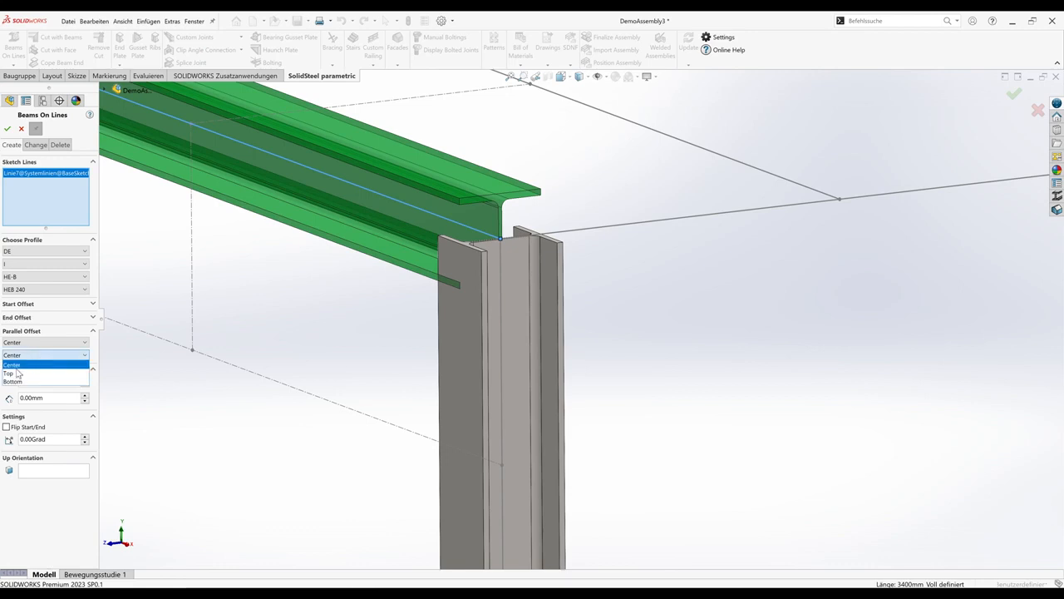
{"action": "left_click", "coordinate": [16, 374]}
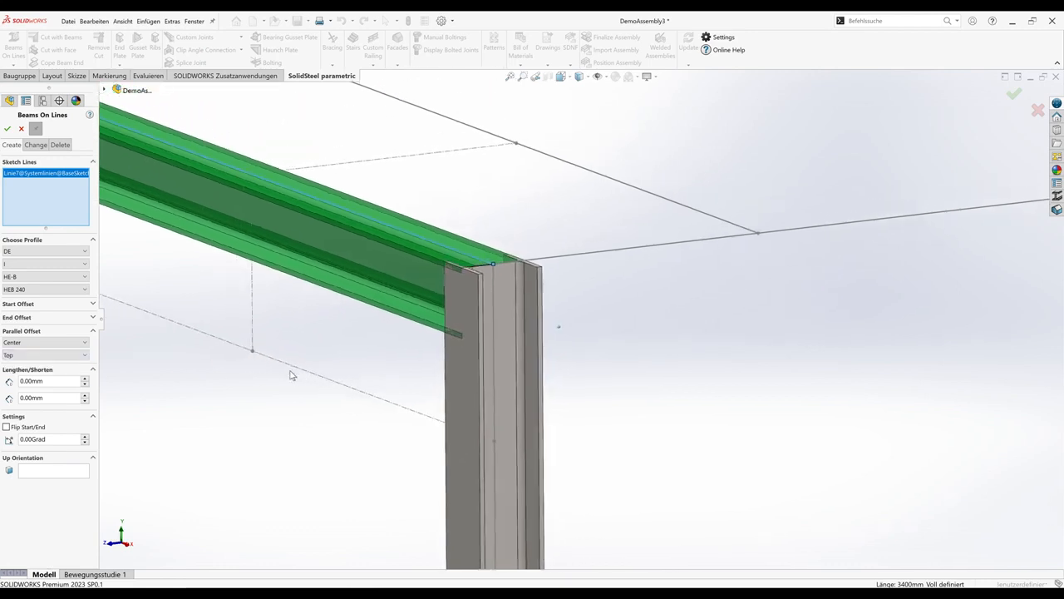
{"action": "scroll", "coordinate": [290, 375], "scroll_direction": "up", "scroll_amount": 5}
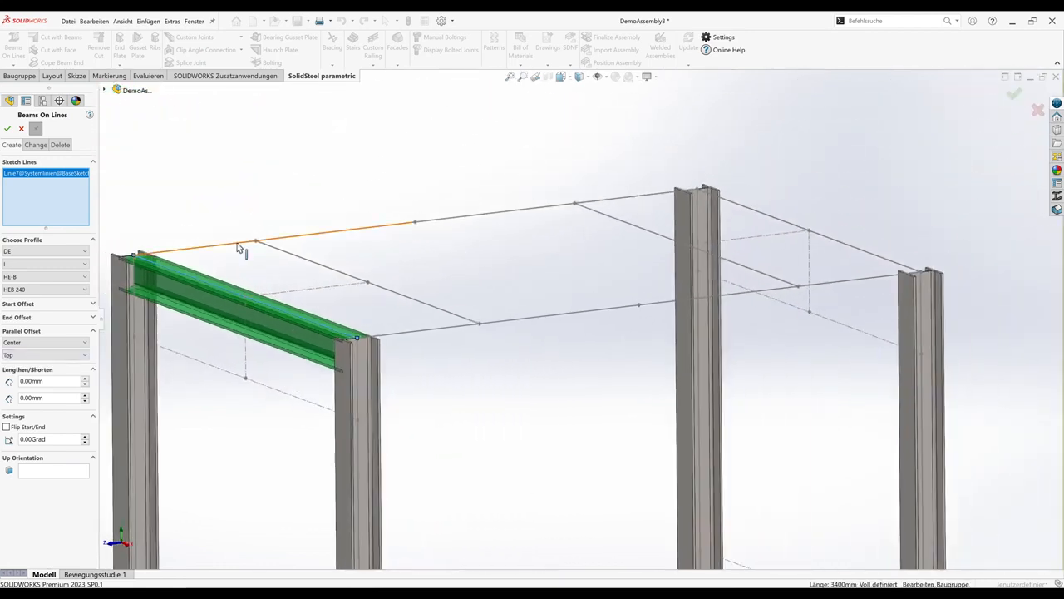
{"action": "left_click", "coordinate": [244, 242]}
{"action": "left_click", "coordinate": [441, 222]}
{"action": "left_click", "coordinate": [743, 209]}
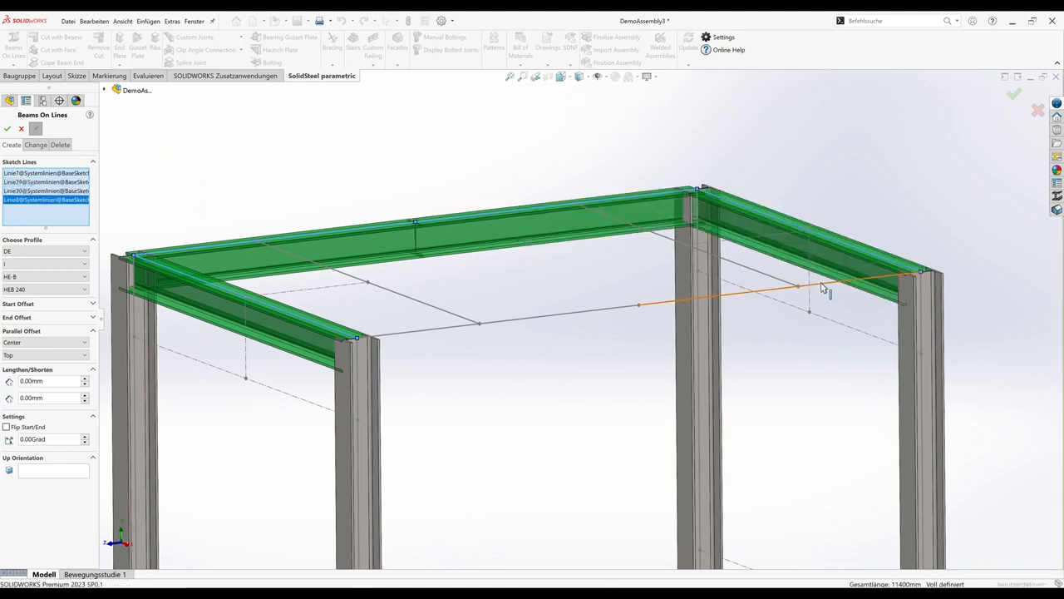
{"action": "left_click", "coordinate": [821, 288]}
{"action": "left_click", "coordinate": [628, 309]}
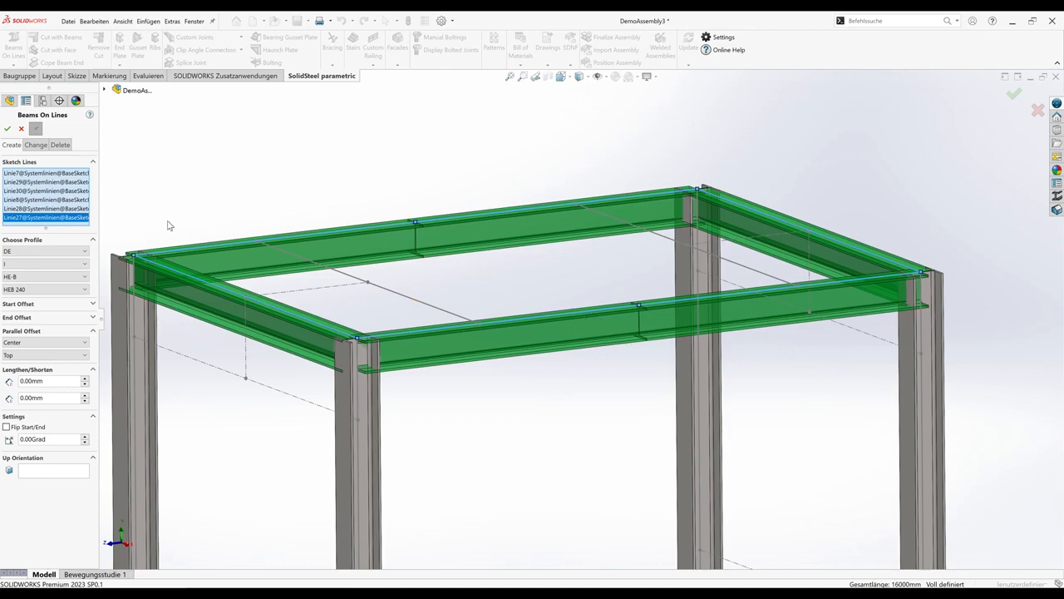
{"action": "left_click", "coordinate": [7, 129]}
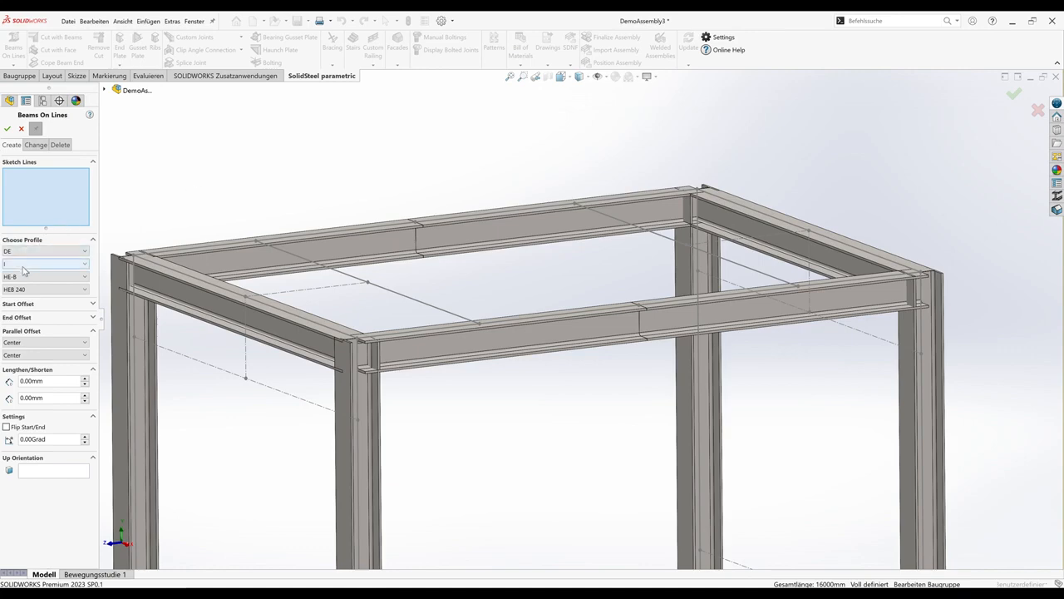
Create IPE 180 beams on the two intermediate roof cross lines, with the vertical parallel offset set to Top.
{"action": "left_click", "coordinate": [20, 277]}
{"action": "left_click", "coordinate": [16, 320]}
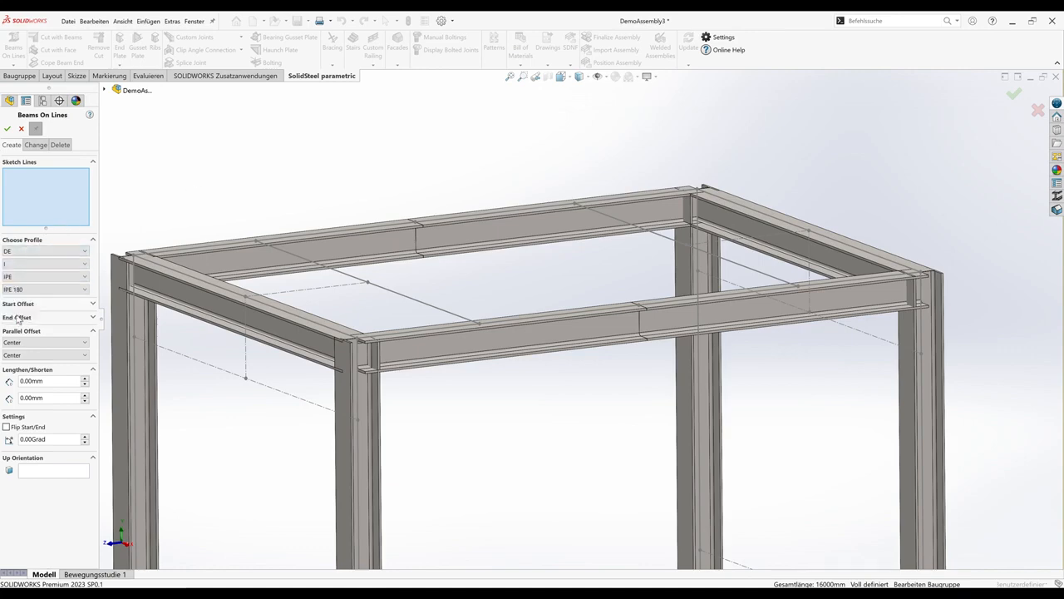
{"action": "left_click", "coordinate": [304, 260]}
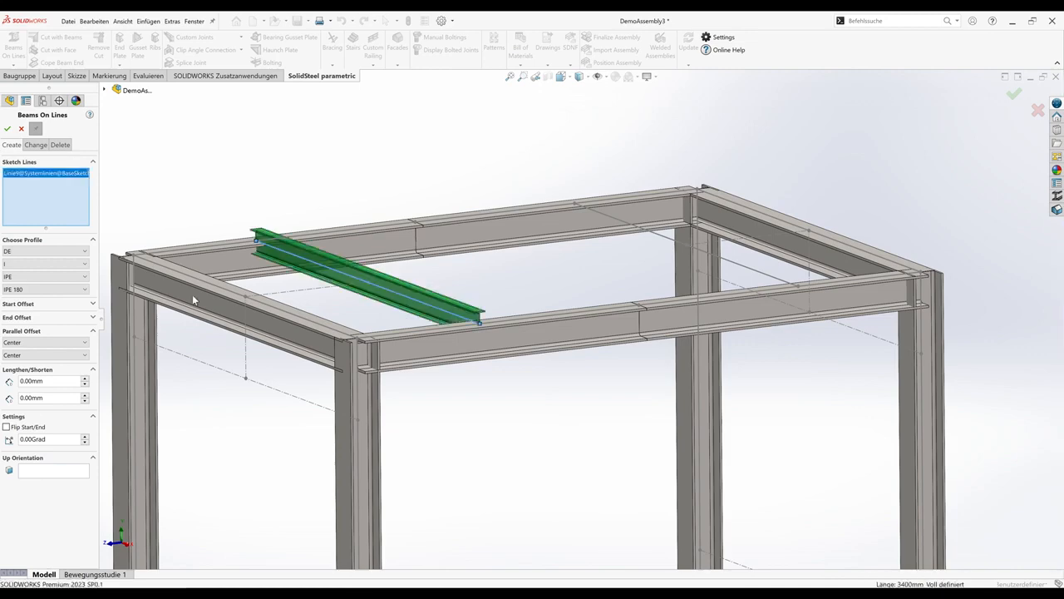
{"action": "left_click", "coordinate": [55, 355]}
{"action": "left_click", "coordinate": [19, 369]}
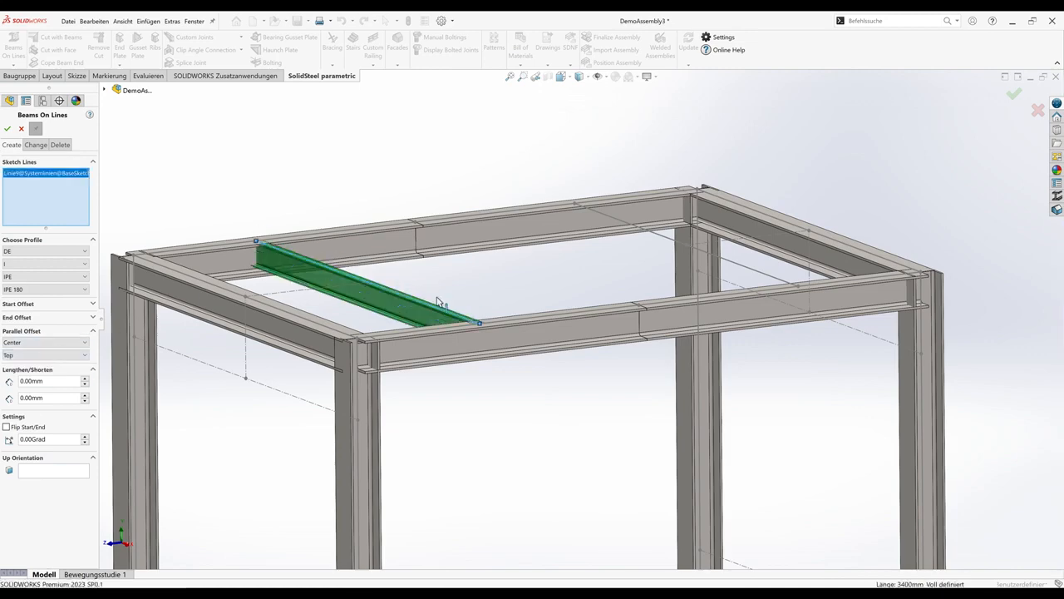
{"action": "left_click", "coordinate": [592, 215]}
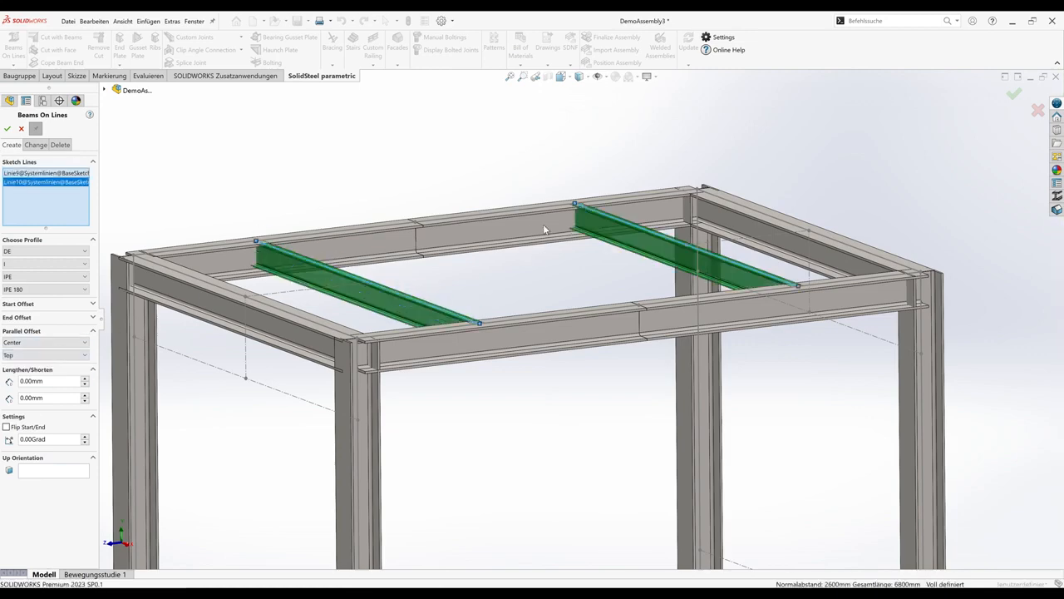
{"action": "left_click", "coordinate": [7, 130]}
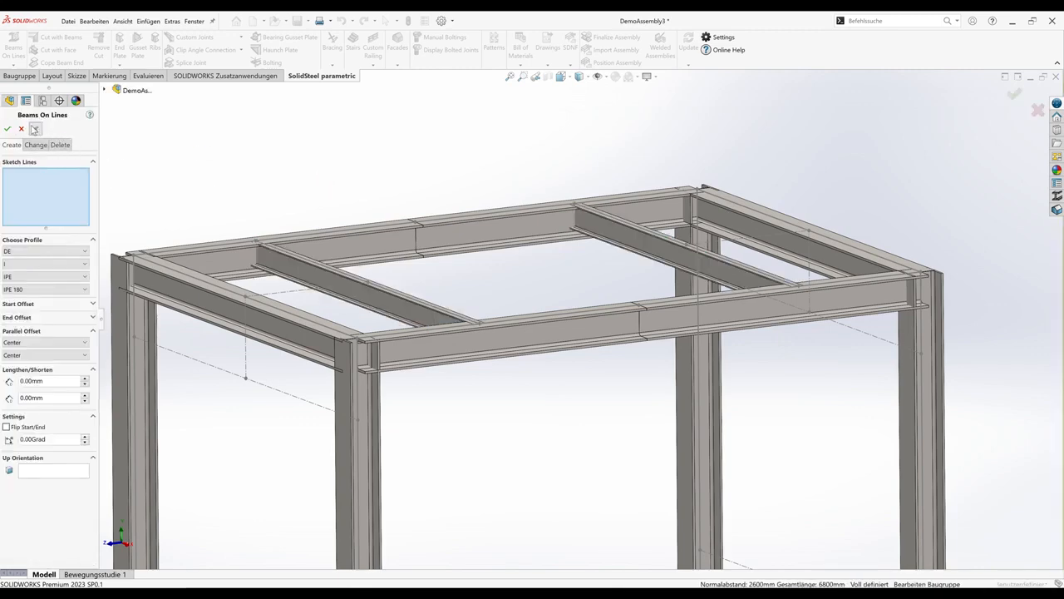
{"action": "left_click", "coordinate": [22, 129]}
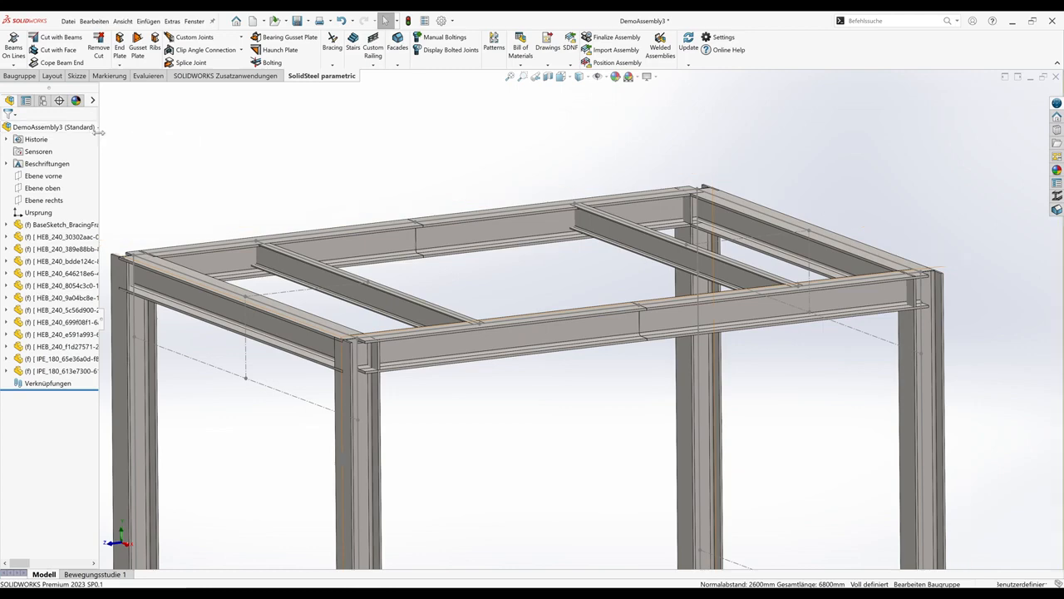
Join the short perimeter beam to the corner column with an endplate, using the DemoEndPlate#2 preset.
{"action": "left_click_drag", "start_coordinate": [101, 136], "coordinate": [187, 141]}
{"action": "left_click", "coordinate": [389, 172]}
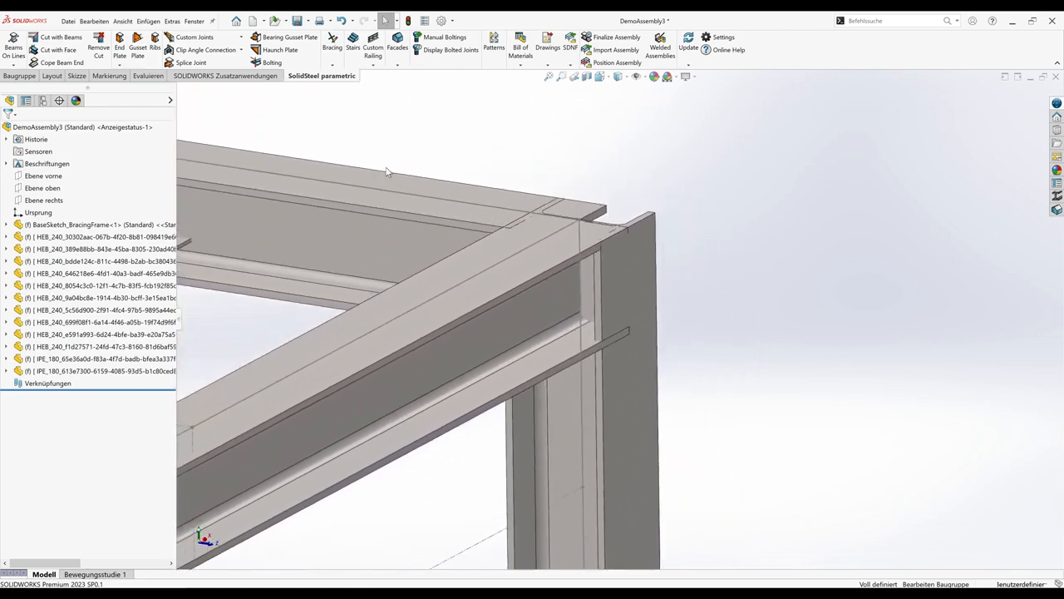
{"action": "left_click", "coordinate": [118, 55]}
{"action": "left_click", "coordinate": [516, 257]}
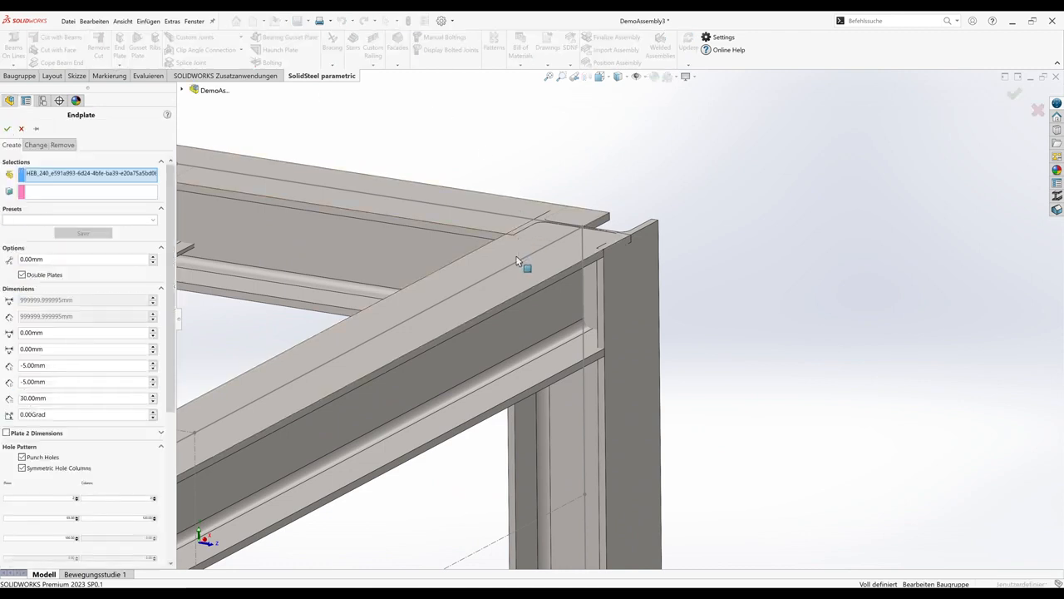
{"action": "left_click", "coordinate": [598, 282]}
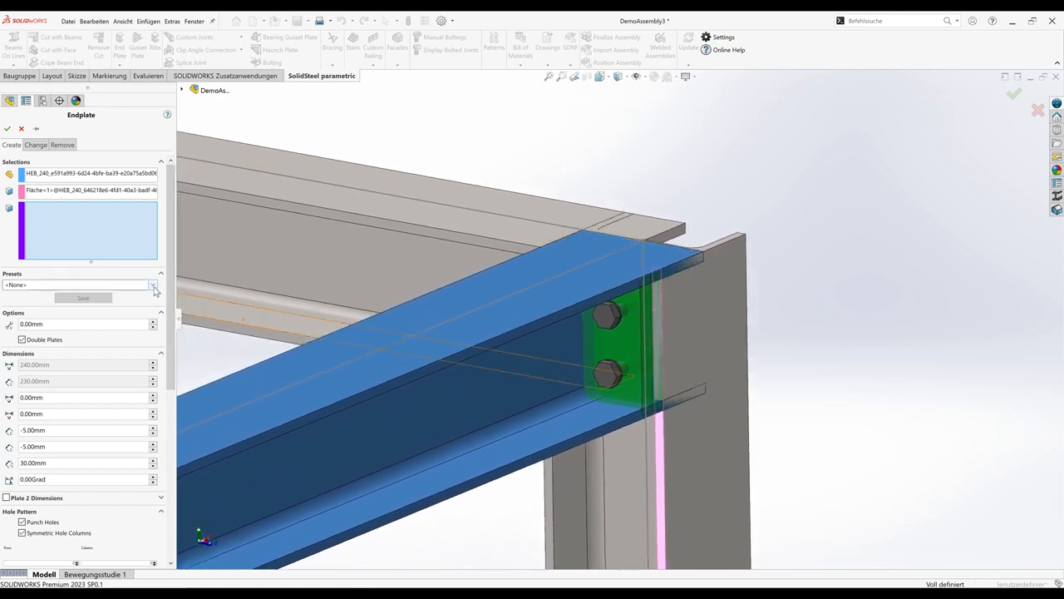
{"action": "left_click", "coordinate": [80, 284]}
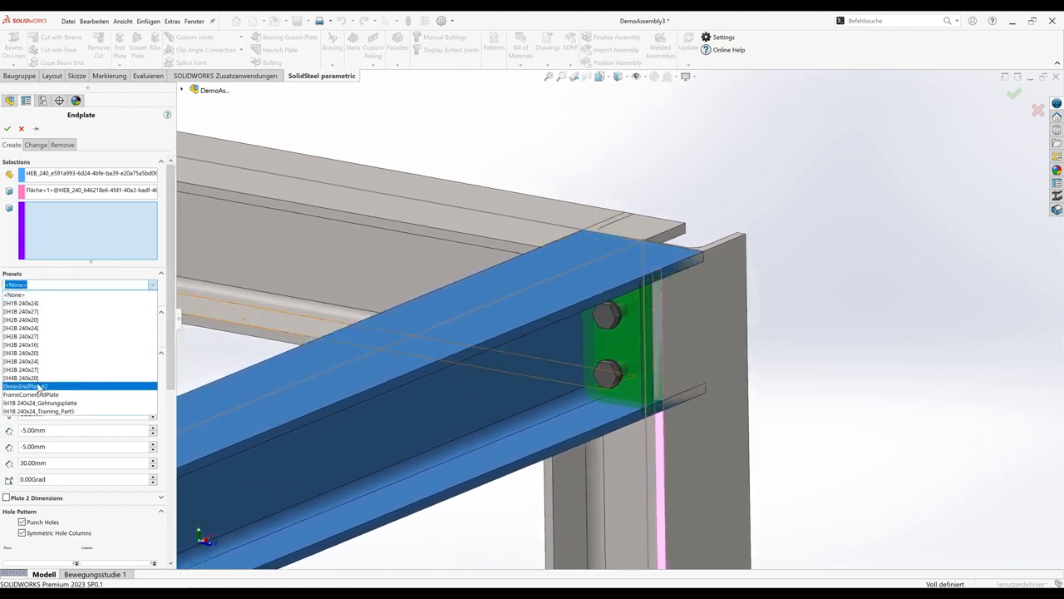
{"action": "left_click", "coordinate": [79, 386]}
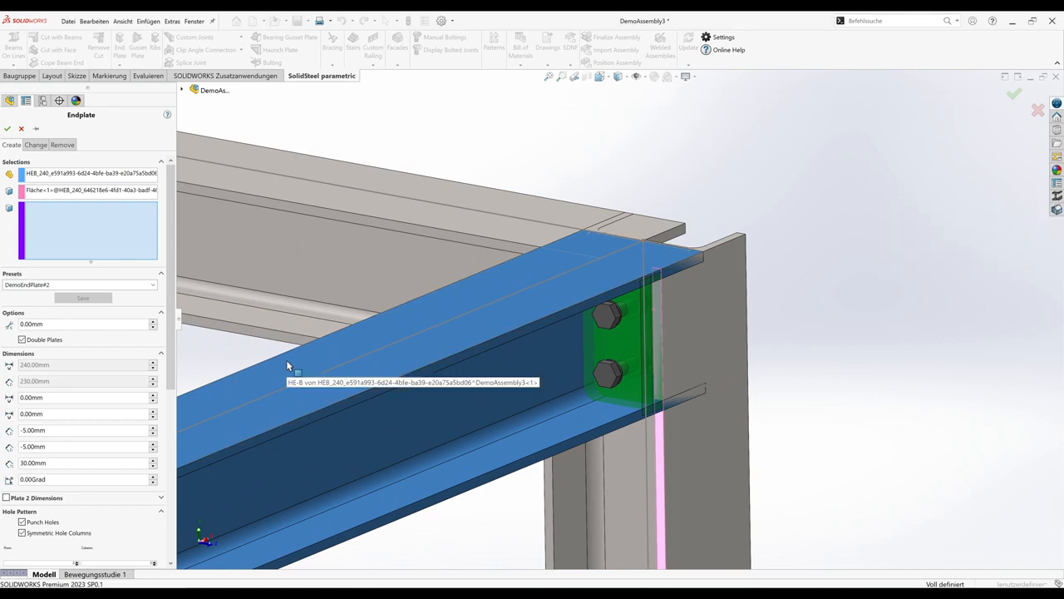
{"action": "left_click", "coordinate": [7, 130]}
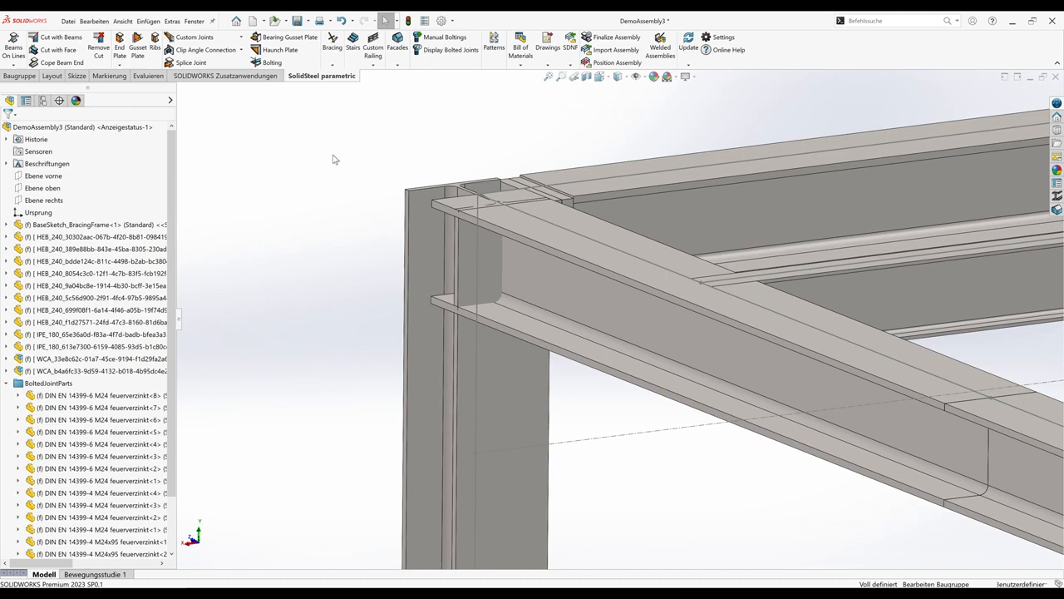
Insert the custom joint DemoFrameCorner, with the long perimeter beam as end beam and the corner column as cross beam.
{"action": "left_click", "coordinate": [215, 38]}
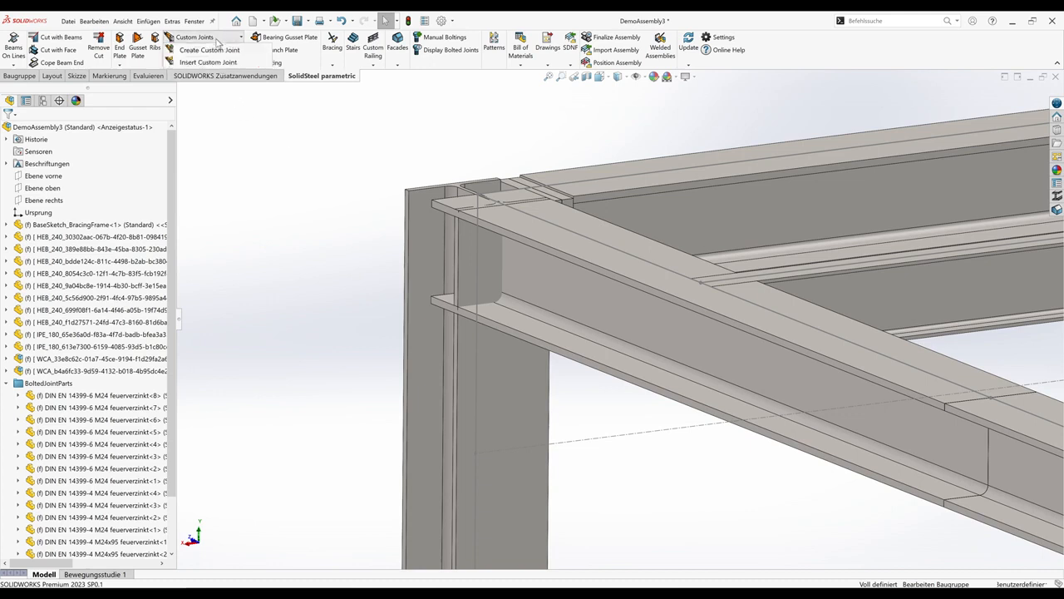
{"action": "left_click", "coordinate": [208, 62]}
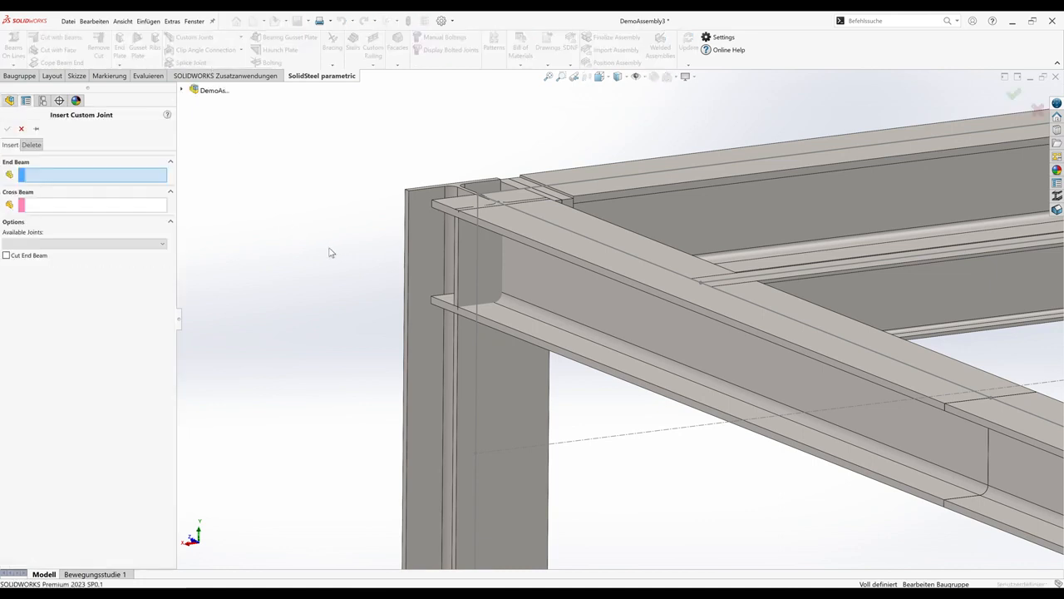
{"action": "left_click", "coordinate": [542, 268]}
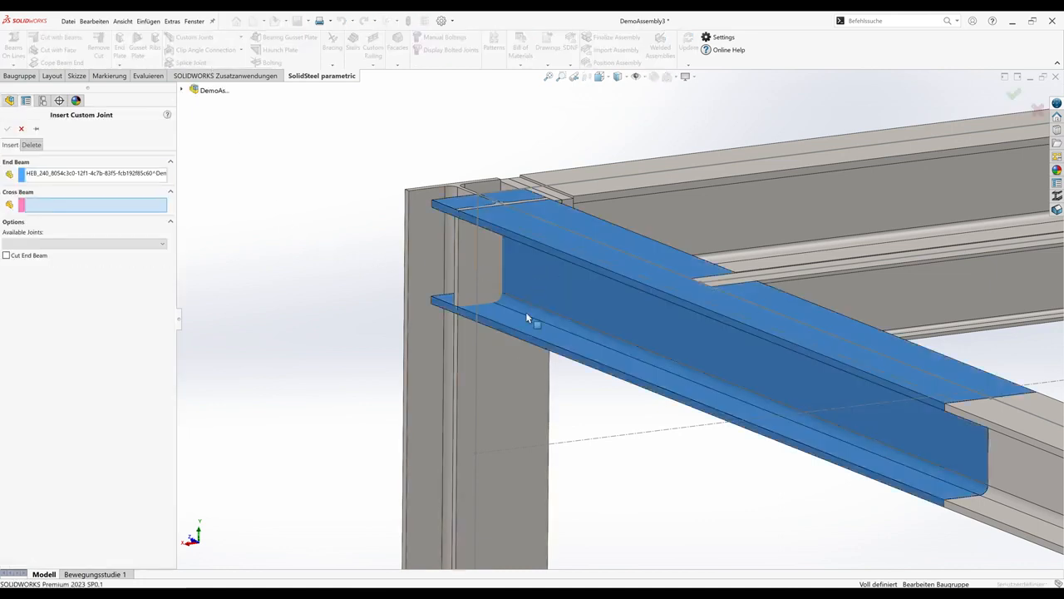
{"action": "left_click", "coordinate": [515, 372]}
{"action": "left_click", "coordinate": [55, 244]}
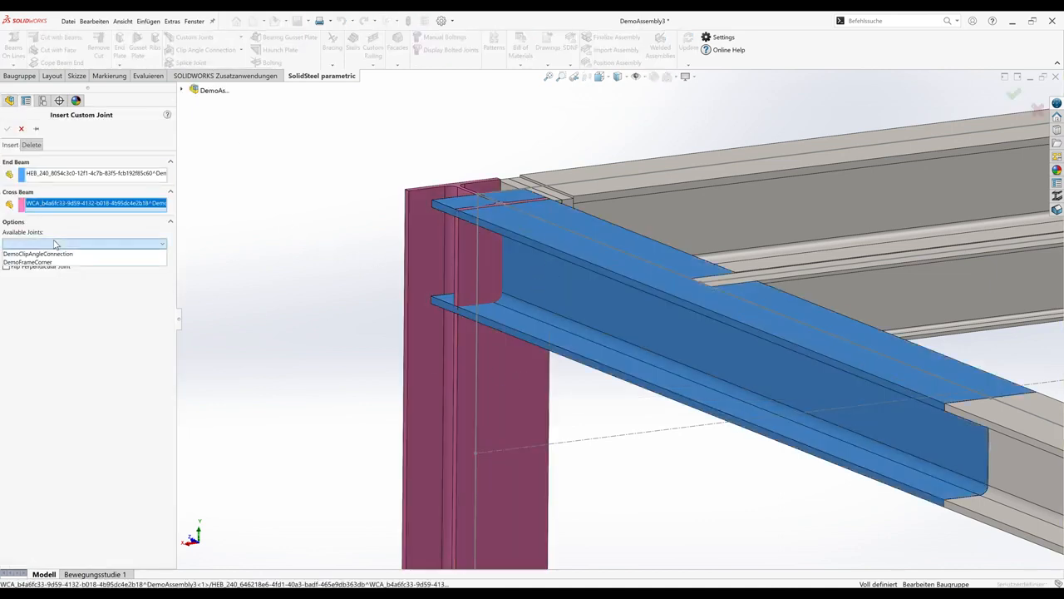
{"action": "left_click", "coordinate": [40, 261]}
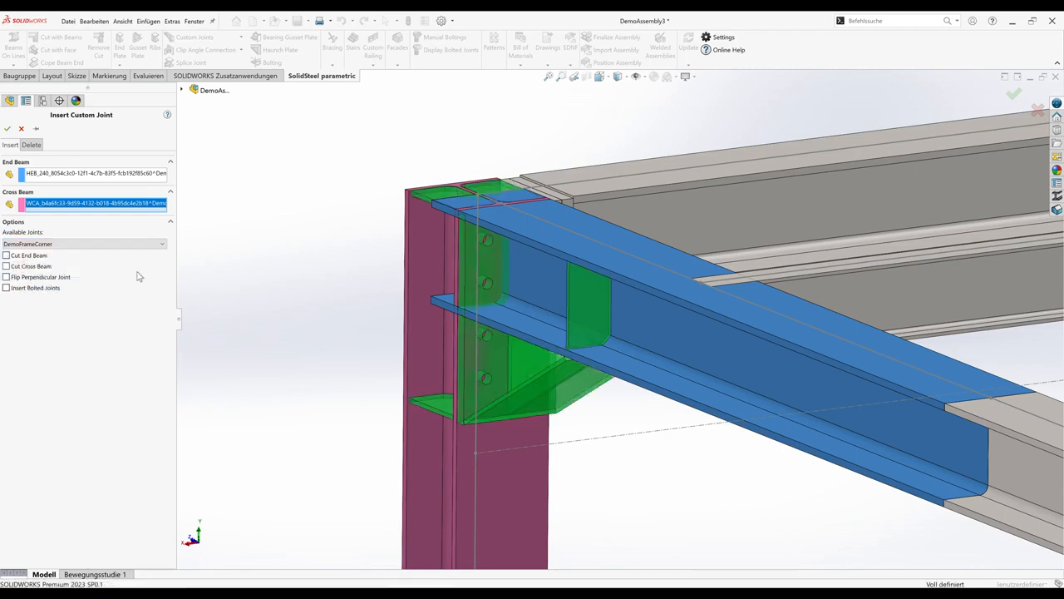
{"action": "scroll", "coordinate": [314, 291], "scroll_direction": "down", "scroll_amount": 5}
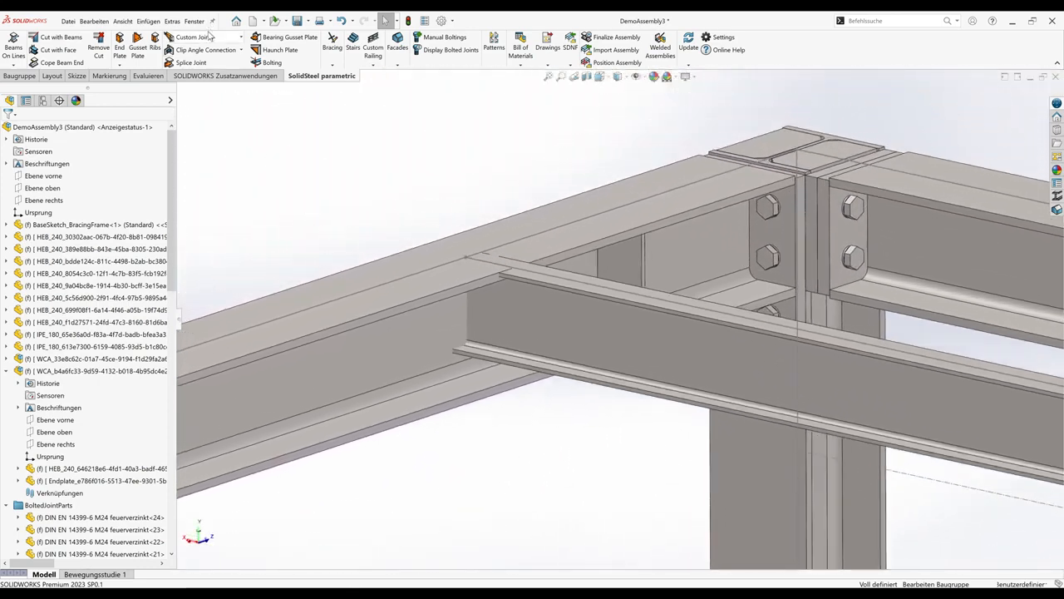
Insert the custom joint DemoClipAngleConnection, with the IPE 180 cross beam near the joined corner as end beam and the HEB 240 perimeter beam as cross beam.
{"action": "left_click", "coordinate": [210, 37]}
{"action": "left_click", "coordinate": [206, 63]}
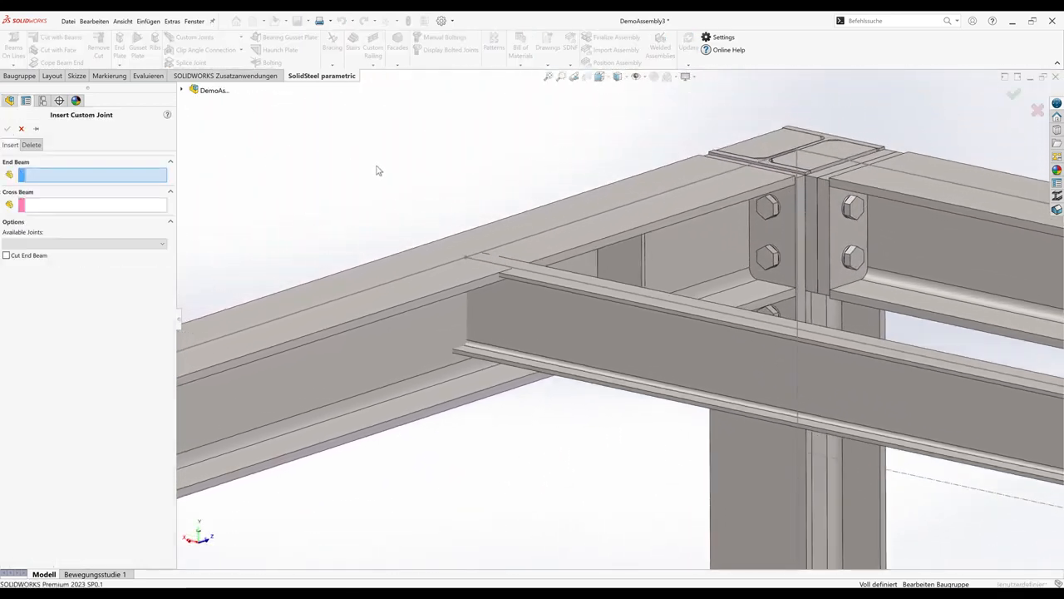
{"action": "left_click", "coordinate": [553, 323]}
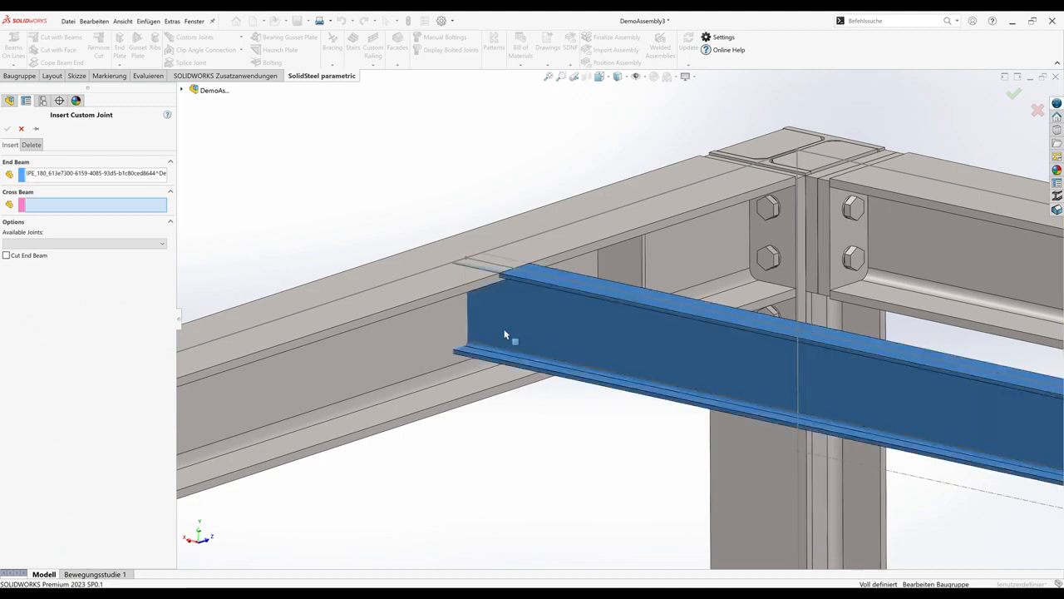
{"action": "left_click", "coordinate": [439, 333]}
{"action": "left_click", "coordinate": [33, 244]}
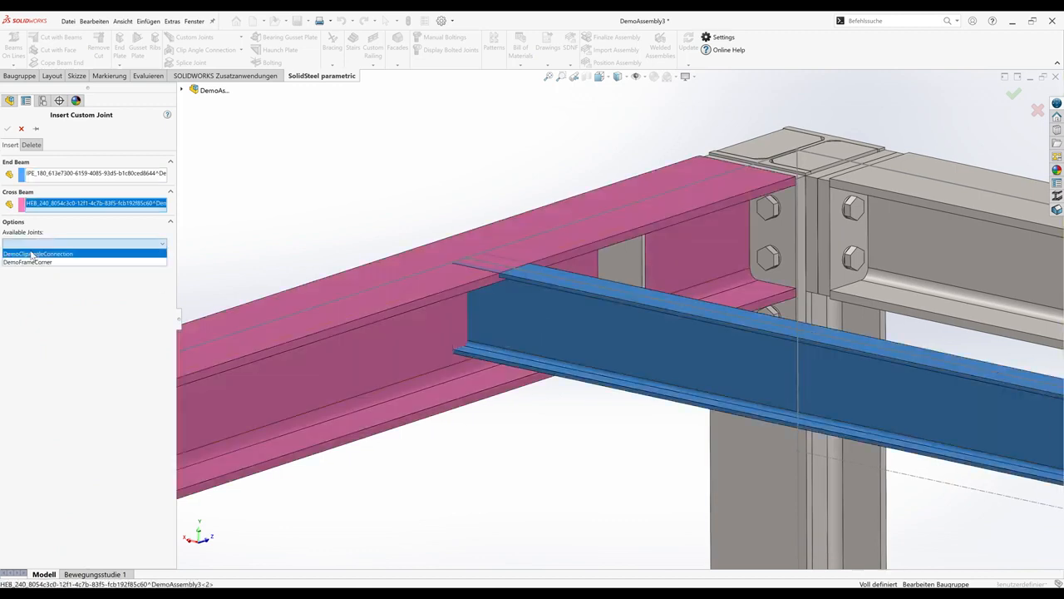
{"action": "left_click", "coordinate": [32, 254]}
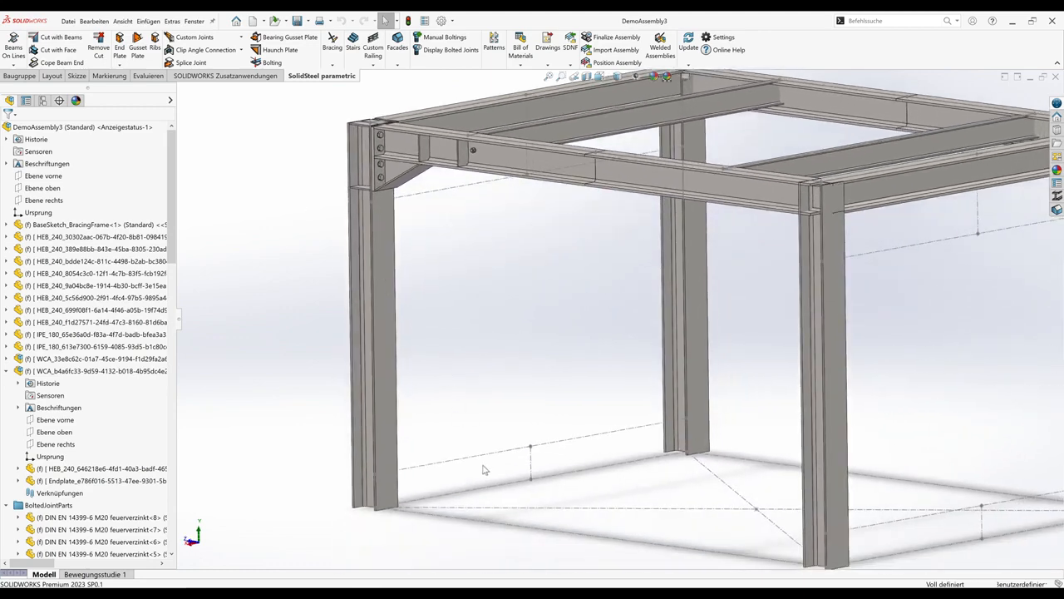
Edit the Grundriss sketch of the base sketch part and set the frame's short side to 3200 mm.
{"action": "left_click", "coordinate": [484, 492]}
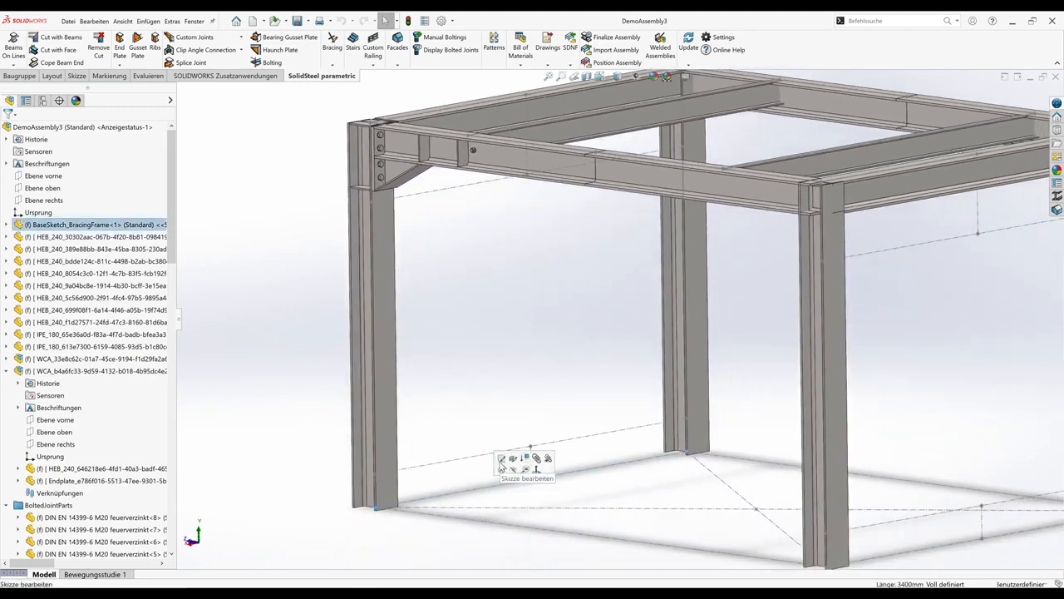
{"action": "left_click", "coordinate": [501, 459]}
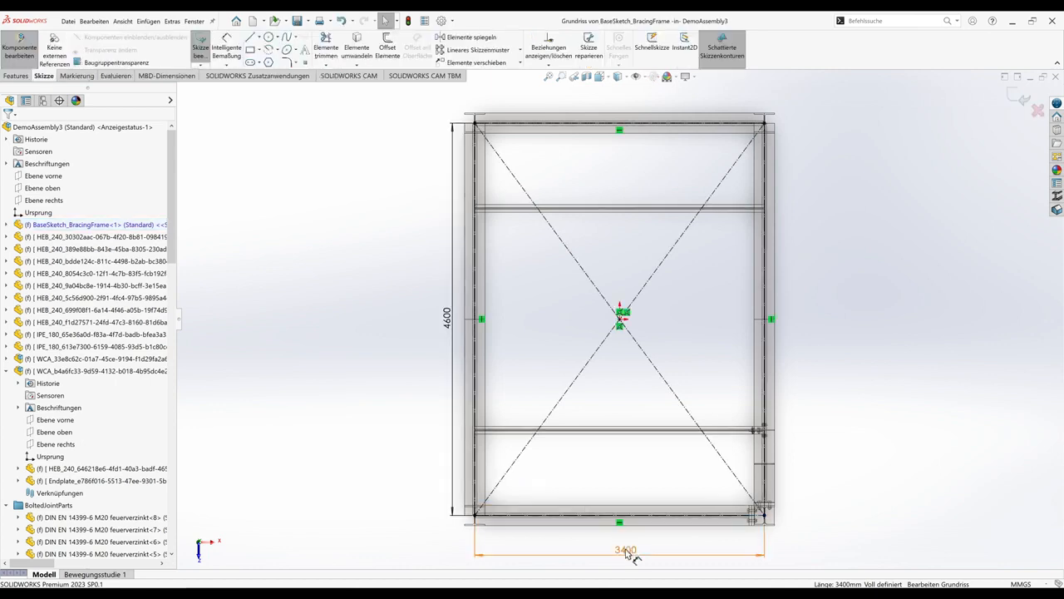
{"action": "double_click", "coordinate": [625, 549]}
{"action": "type", "text": "3"}
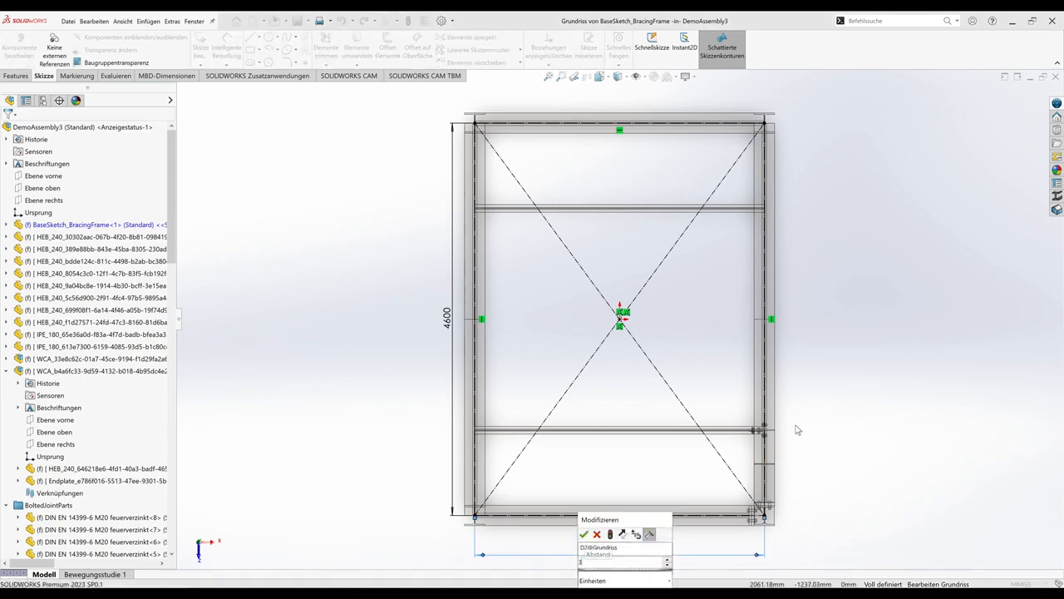
{"action": "type", "text": "200"}
{"action": "key", "text": "Return"}
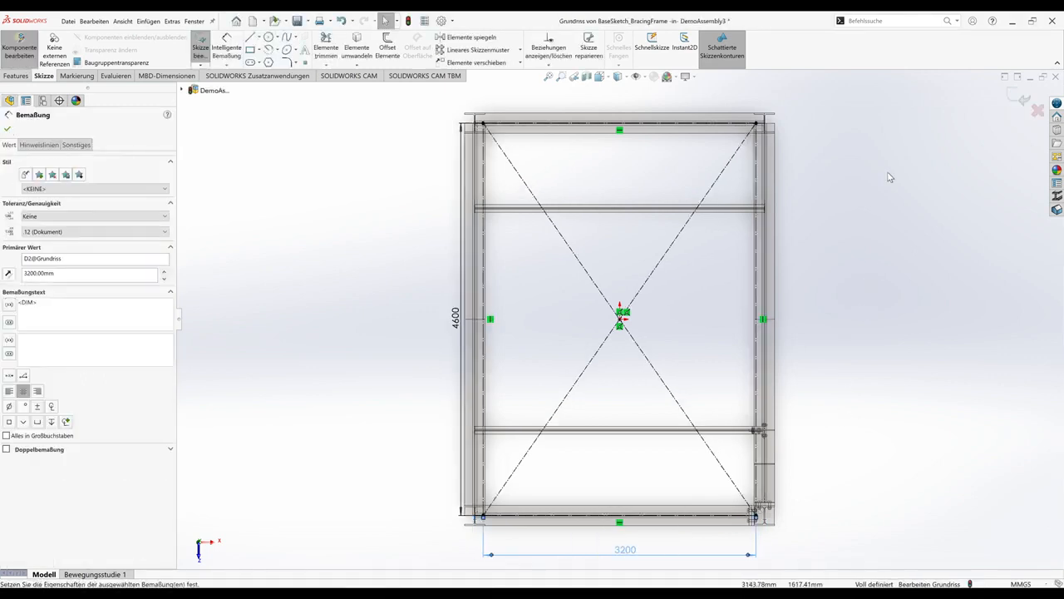
{"action": "left_click", "coordinate": [1017, 99]}
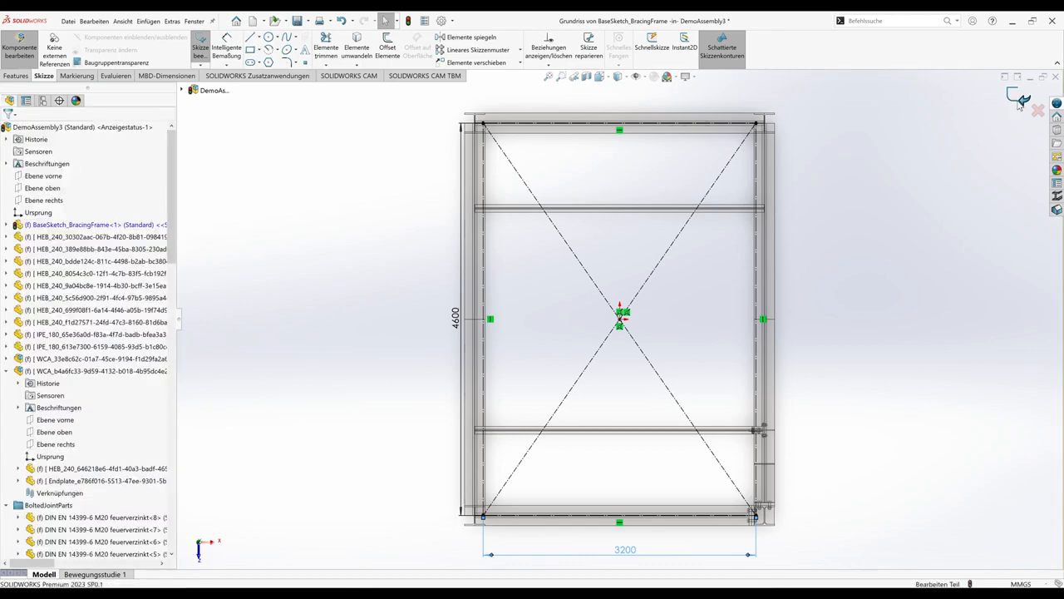
Edit the Systemlinien sketch of the base sketch part and set the frame's height dimension to 2800 mm.
{"action": "left_click", "coordinate": [425, 301]}
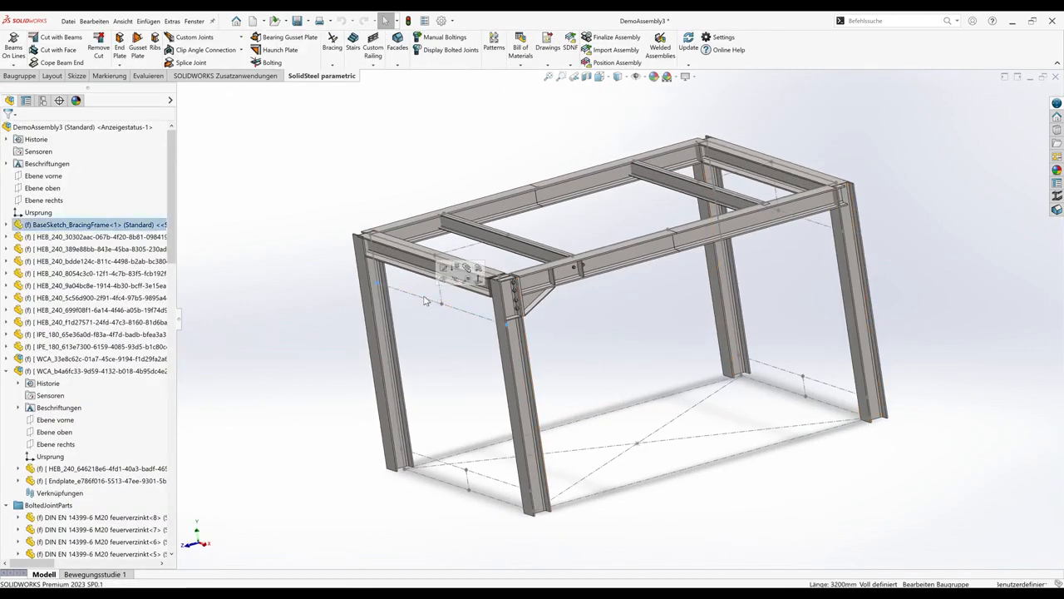
{"action": "left_click", "coordinate": [445, 271]}
{"action": "middle_click_drag", "start_coordinate": [353, 352], "coordinate": [372, 357]}
{"action": "double_click", "coordinate": [364, 349]}
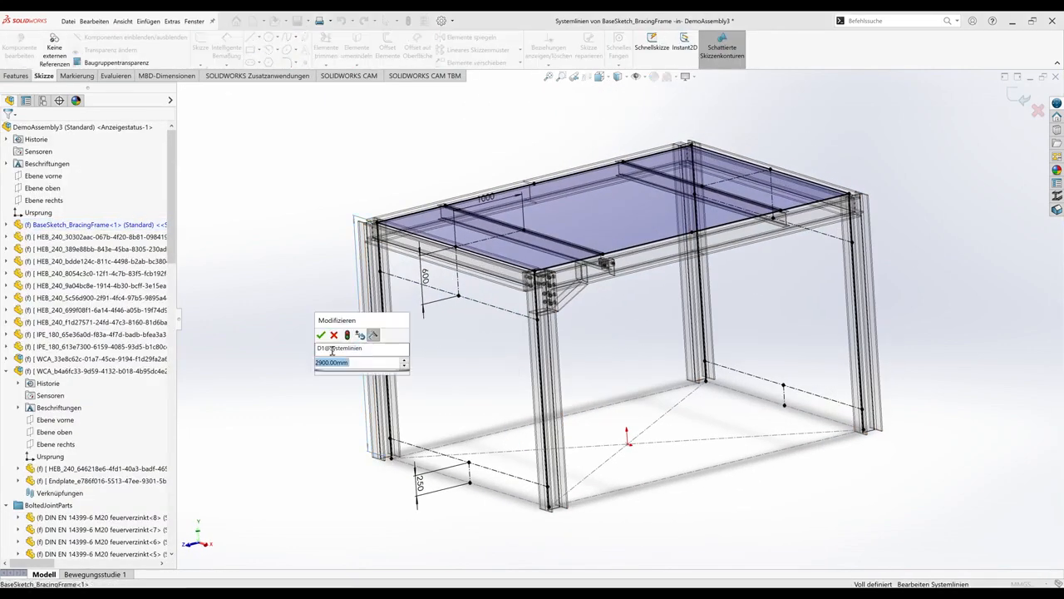
{"action": "type", "text": "2800"}
{"action": "key", "text": "Return"}
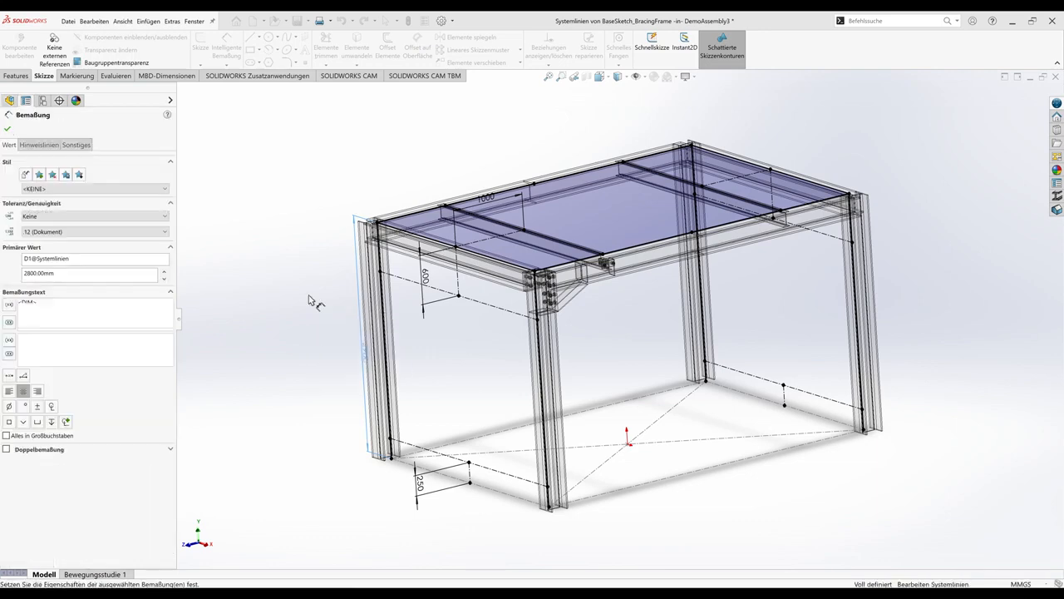
{"action": "left_click", "coordinate": [1021, 99]}
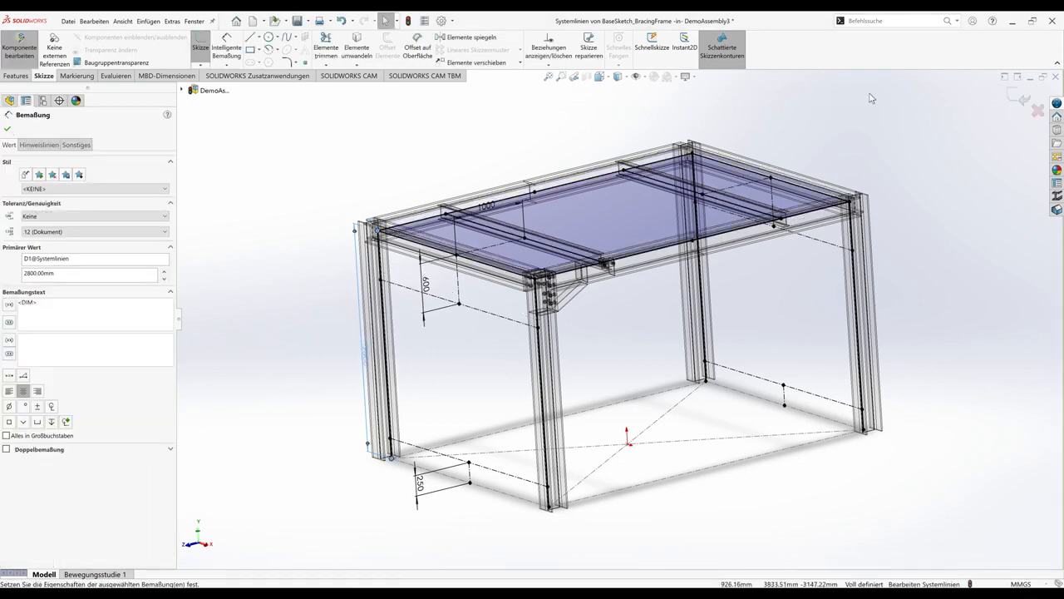
{"action": "left_click", "coordinate": [1028, 101]}
{"action": "scroll", "coordinate": [856, 112], "scroll_direction": "down", "scroll_amount": 3}
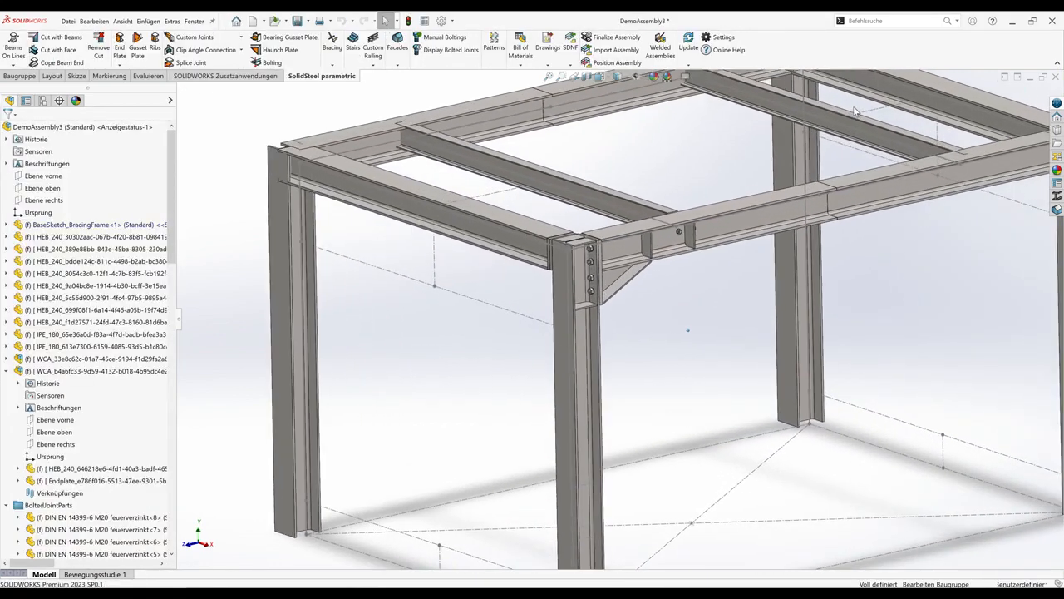
{"action": "key", "text": "f"}
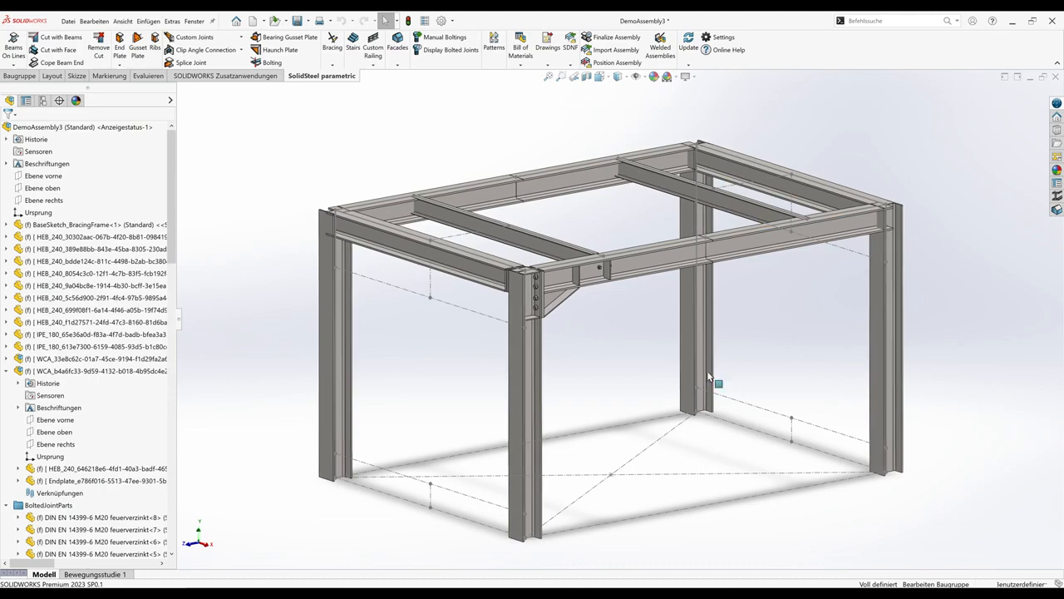
Join the other end of the already connected short perimeter beam to its corner column with an endplate.
{"action": "scroll", "coordinate": [707, 374], "scroll_direction": "down", "scroll_amount": 3}
{"action": "scroll", "coordinate": [707, 372], "scroll_direction": "down", "scroll_amount": 4}
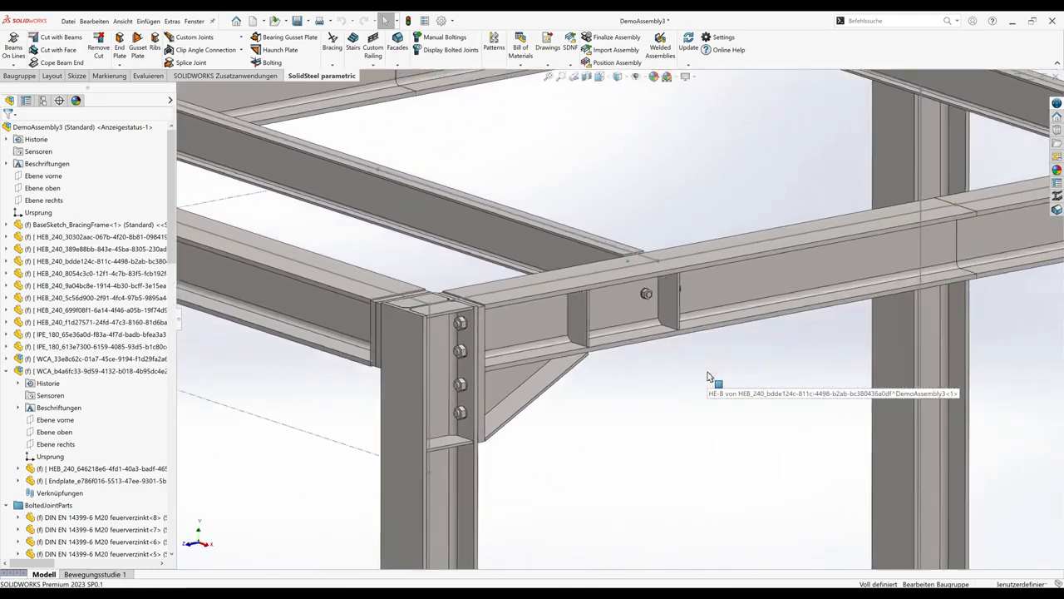
{"action": "scroll", "coordinate": [708, 371], "scroll_direction": "up", "scroll_amount": 6}
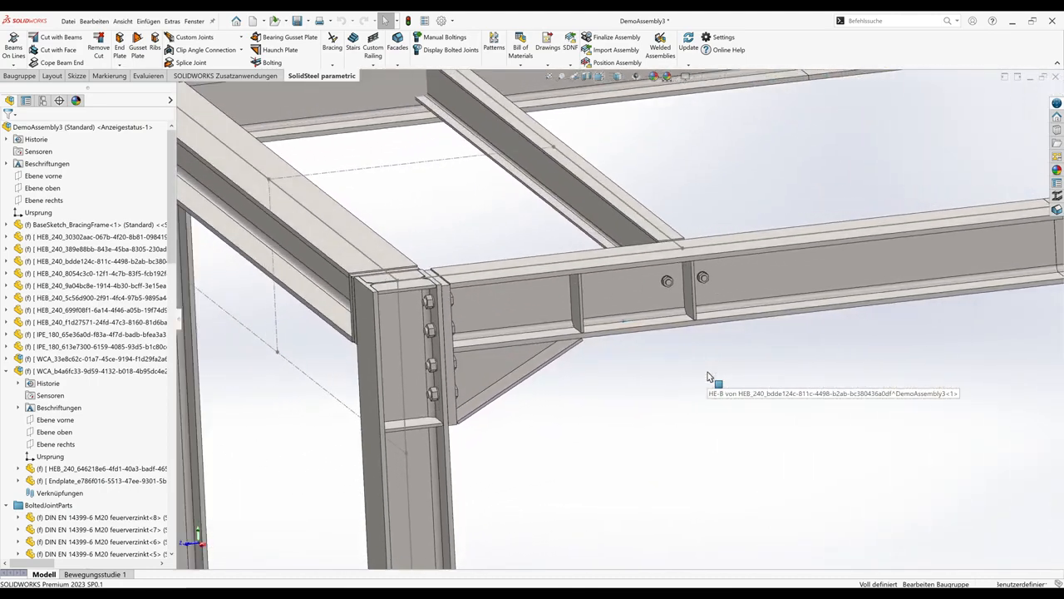
{"action": "scroll", "coordinate": [708, 372], "scroll_direction": "up", "scroll_amount": 3}
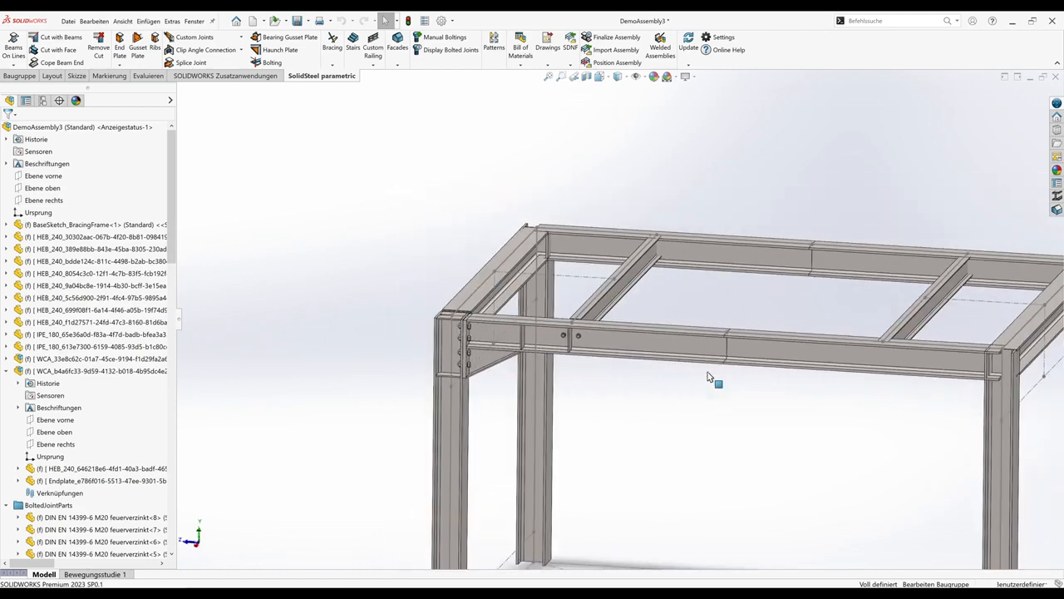
{"action": "scroll", "coordinate": [707, 372], "scroll_direction": "down", "scroll_amount": 6}
{"action": "scroll", "coordinate": [708, 371], "scroll_direction": "down", "scroll_amount": 3}
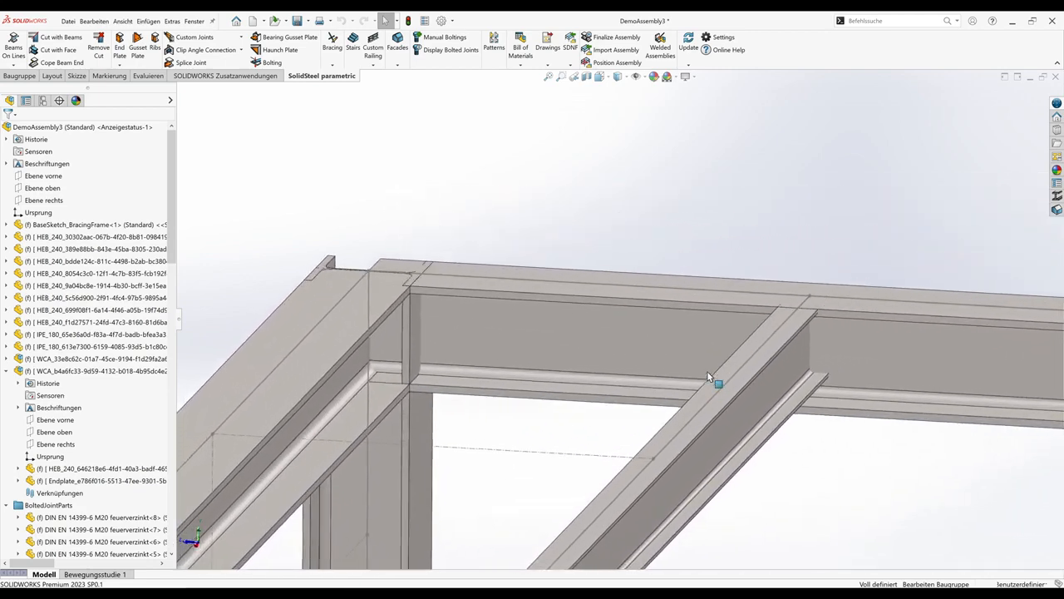
{"action": "left_click", "coordinate": [119, 46]}
{"action": "left_click", "coordinate": [418, 304]}
{"action": "left_click", "coordinate": [477, 325]}
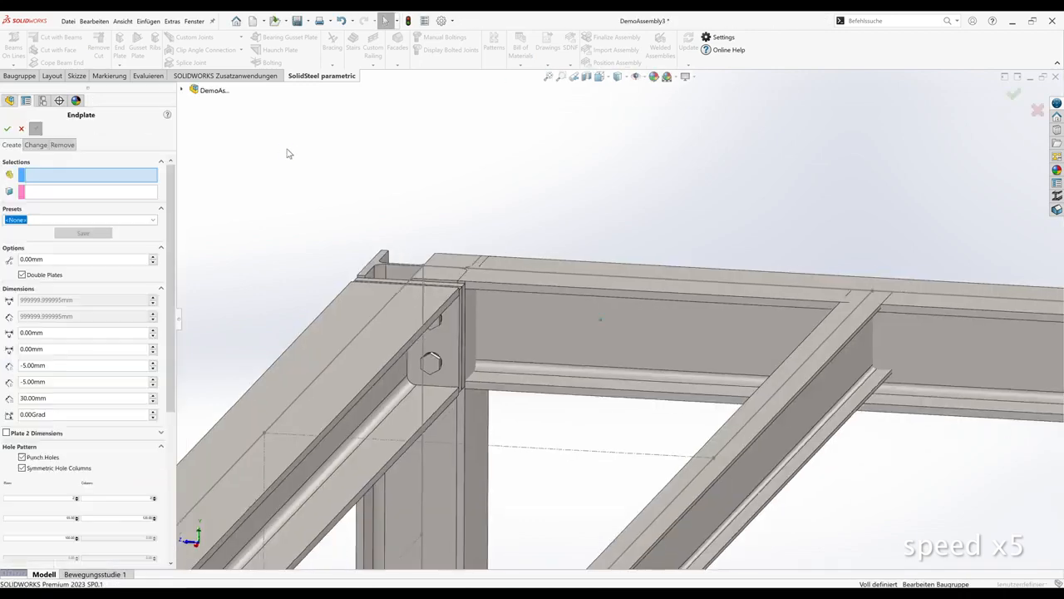
Join the opposite short perimeter beam to its corner columns at both ends with endplates.
{"action": "scroll", "coordinate": [288, 155], "scroll_direction": "up", "scroll_amount": 5}
{"action": "scroll", "coordinate": [461, 198], "scroll_direction": "down", "scroll_amount": 5}
{"action": "left_click", "coordinate": [599, 236]}
{"action": "left_click", "coordinate": [636, 258]}
{"action": "left_click", "coordinate": [8, 128]}
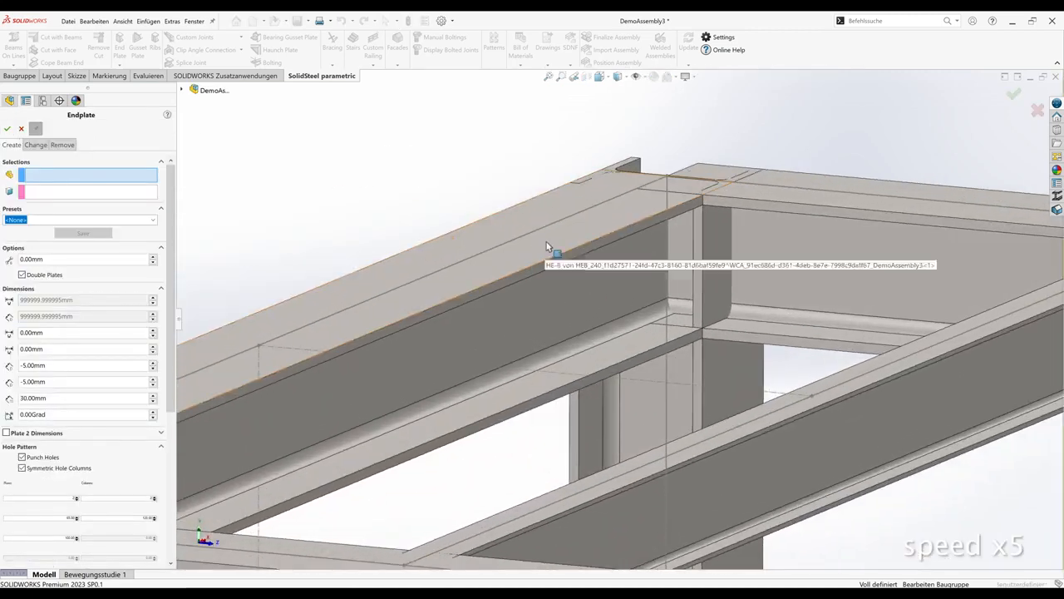
{"action": "left_click", "coordinate": [547, 246]}
{"action": "left_click", "coordinate": [686, 266]}
{"action": "key", "text": "Return"}
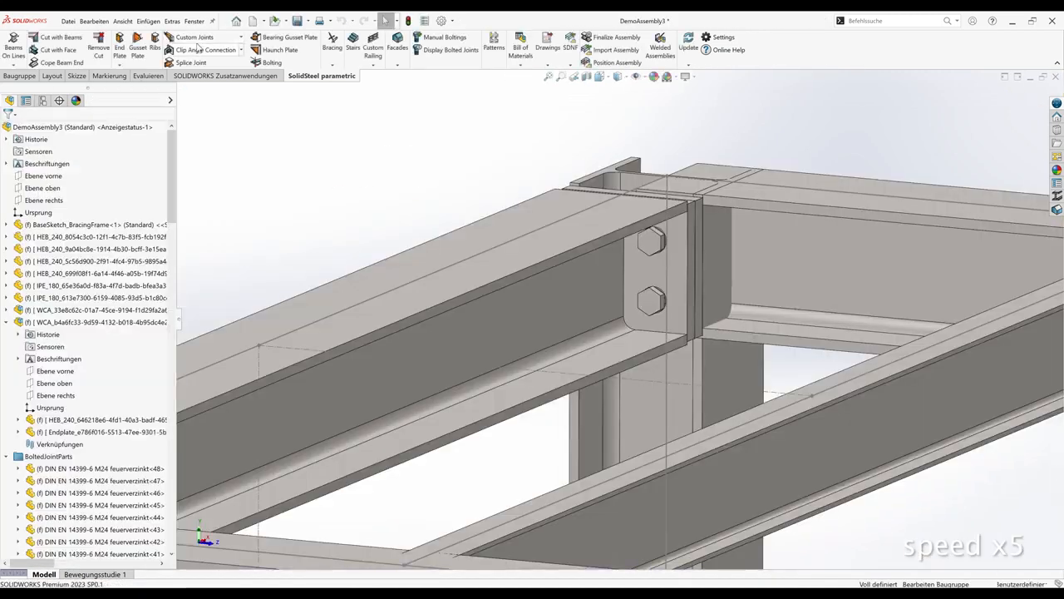
Insert the joint DemoFrameCorner between a long perimeter beam and its corner column, with Cut End Beam and Insert Bolted Joints enabled.
{"action": "left_click", "coordinate": [196, 38]}
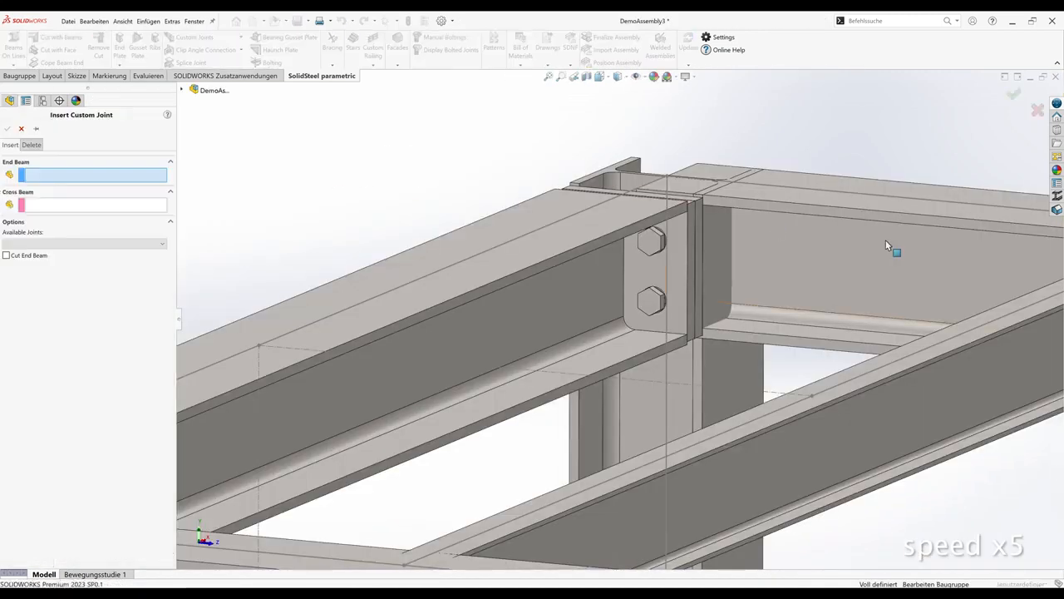
{"action": "left_click", "coordinate": [890, 245]}
{"action": "left_click", "coordinate": [733, 370]}
{"action": "left_click", "coordinate": [110, 242]}
{"action": "left_click", "coordinate": [83, 257]}
{"action": "left_click", "coordinate": [7, 255]}
{"action": "left_click", "coordinate": [7, 287]}
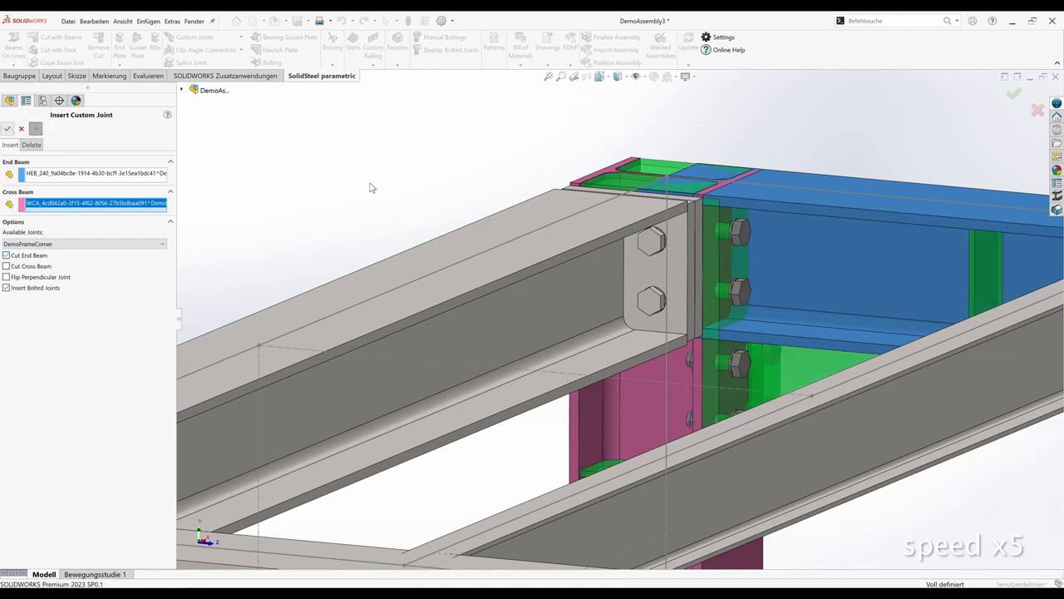
Insert the joint DemoFrameCorner at the next corner, with the long perimeter beam as end beam and the column as cross beam.
{"action": "left_click", "coordinate": [195, 38]}
{"action": "scroll", "coordinate": [409, 316], "scroll_direction": "up", "scroll_amount": 3}
{"action": "left_click", "coordinate": [409, 318]}
{"action": "left_click", "coordinate": [260, 399]}
{"action": "left_click", "coordinate": [83, 244]}
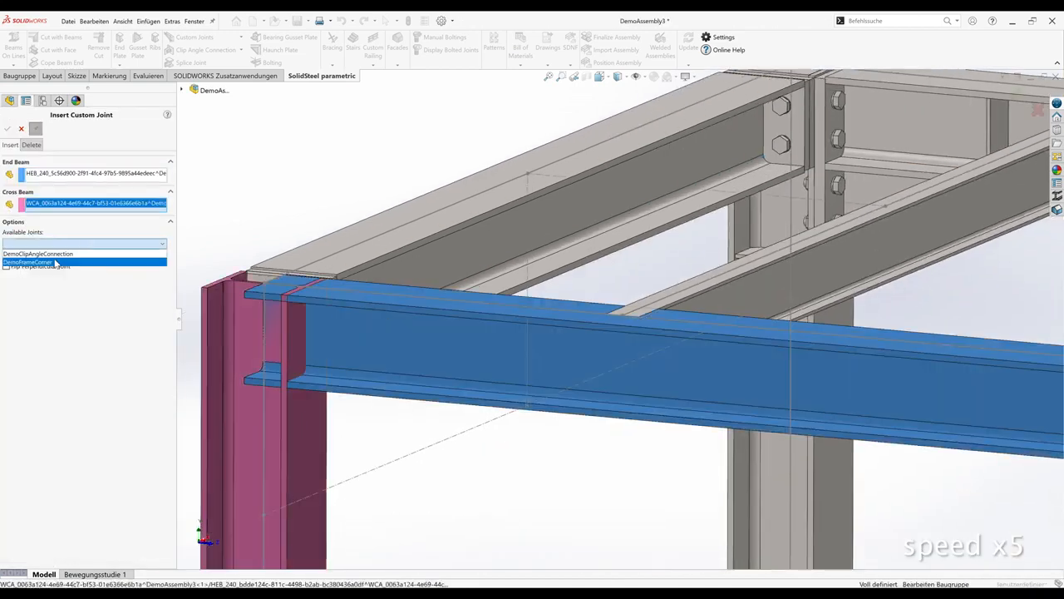
{"action": "left_click", "coordinate": [56, 263]}
{"action": "left_click", "coordinate": [7, 130]}
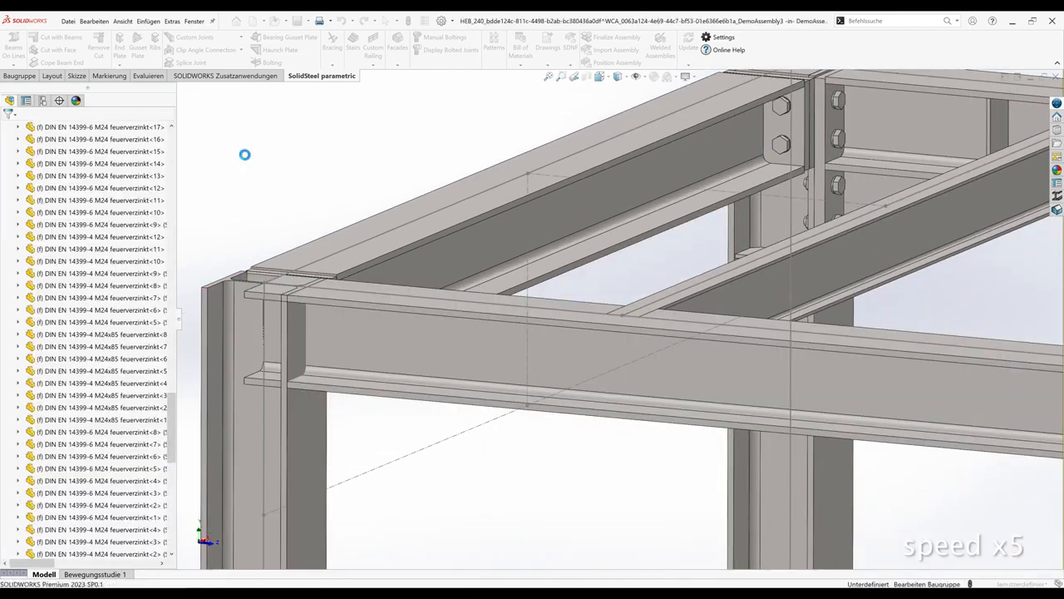
Insert the frame corner joint at the last open corner, between the remaining long perimeter beam and its column.
{"action": "scroll", "coordinate": [247, 159], "scroll_direction": "up", "scroll_amount": 5}
{"action": "scroll", "coordinate": [462, 239], "scroll_direction": "down", "scroll_amount": 5}
{"action": "left_click", "coordinate": [461, 238]}
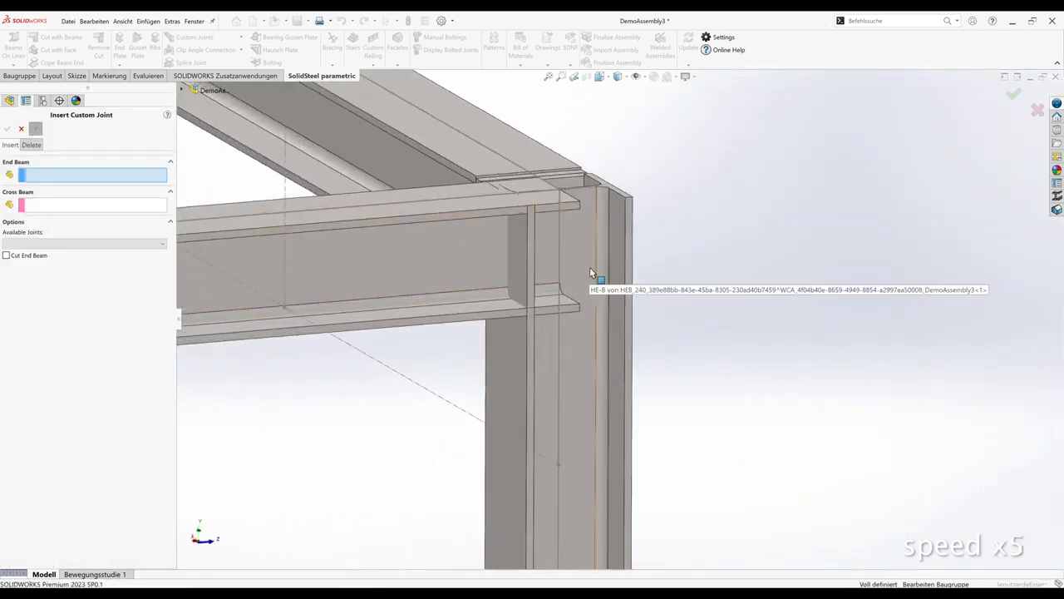
{"action": "left_click", "coordinate": [590, 267]}
{"action": "left_click", "coordinate": [8, 129]}
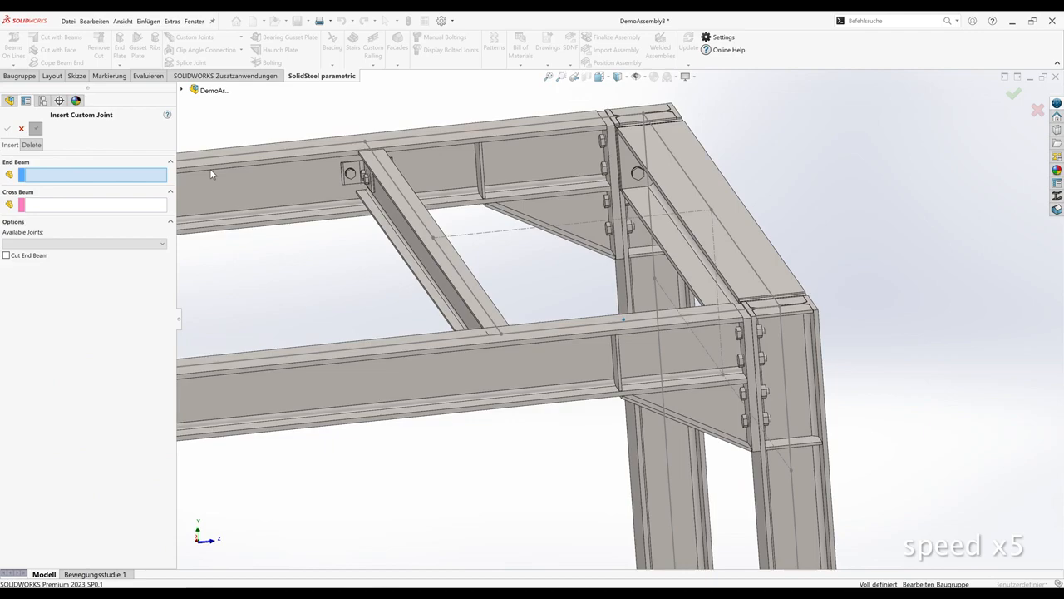
Insert the clip angle joint at the free end of the first IPE 180 cross beam, with the HEB 240 perimeter beam as cross beam.
{"action": "middle_click_drag", "start_coordinate": [211, 173], "coordinate": [254, 199]}
{"action": "scroll", "coordinate": [255, 199], "scroll_direction": "down", "scroll_amount": 5}
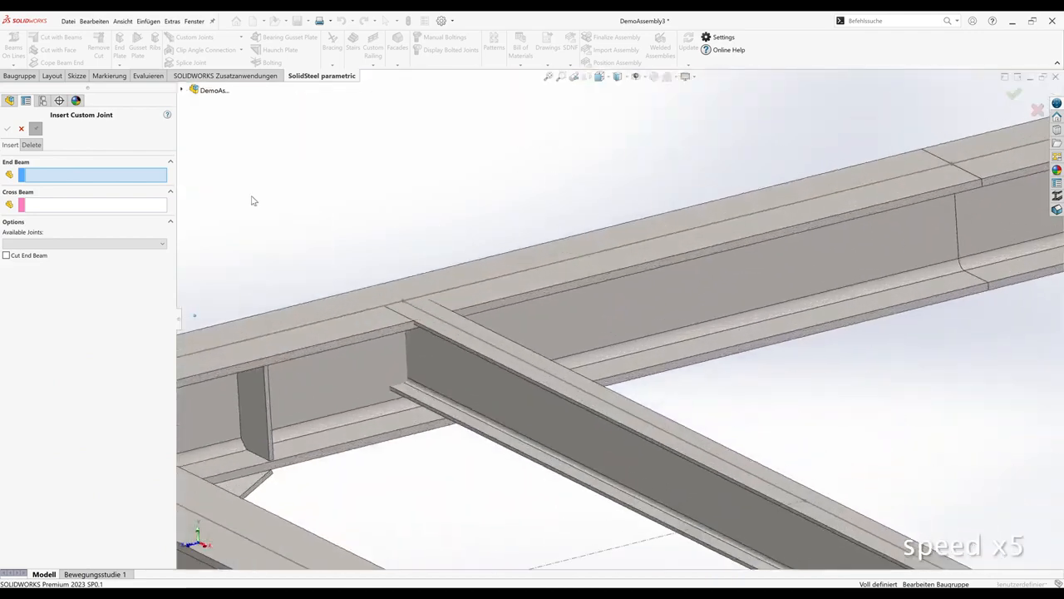
{"action": "left_click", "coordinate": [466, 378]}
{"action": "left_click", "coordinate": [316, 376]}
{"action": "left_click", "coordinate": [6, 256]}
{"action": "left_click", "coordinate": [6, 266]}
{"action": "left_click", "coordinate": [7, 129]}
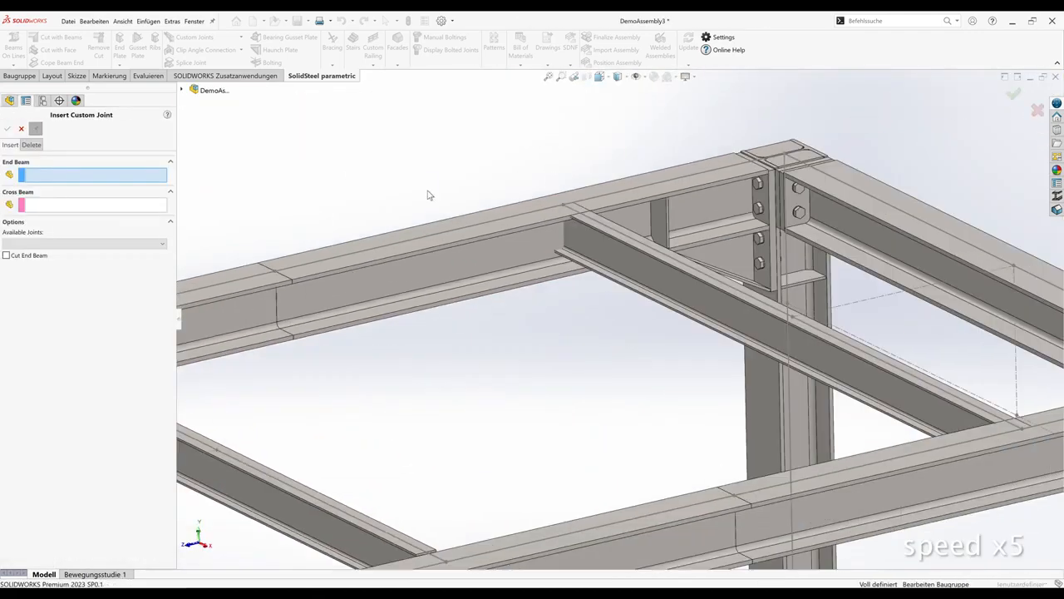
Insert the joint DemoClipAngleConnection at one end of the second IPE 180 cross beam, against the adjoining HEB 240 perimeter beam.
{"action": "scroll", "coordinate": [766, 233], "scroll_direction": "down", "scroll_amount": 4}
{"action": "left_click", "coordinate": [358, 247]}
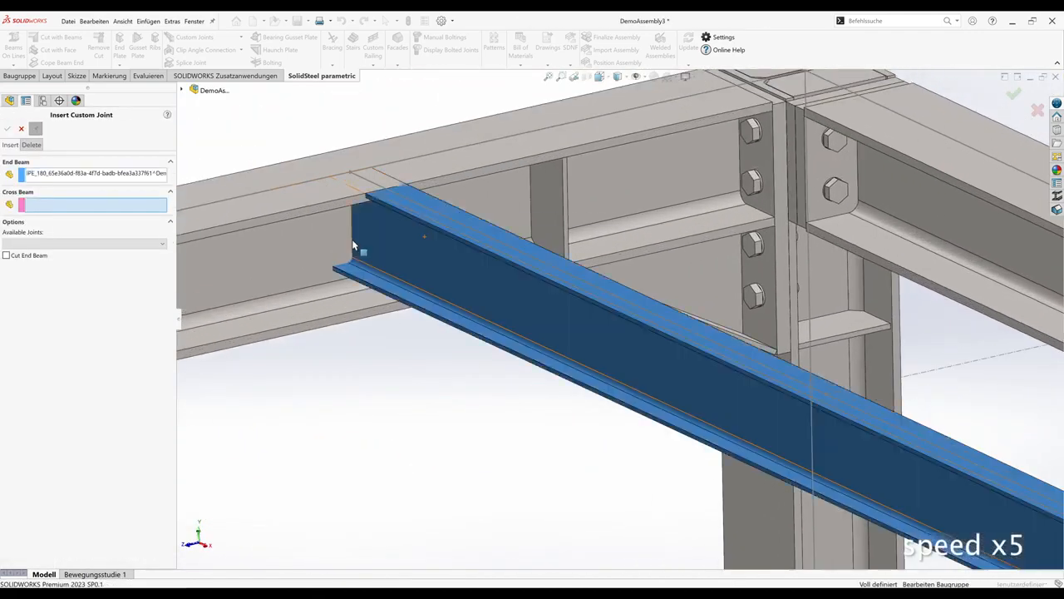
{"action": "left_click", "coordinate": [316, 241]}
{"action": "left_click", "coordinate": [50, 244]}
{"action": "left_click", "coordinate": [45, 253]}
{"action": "left_click", "coordinate": [7, 266]}
{"action": "left_click", "coordinate": [7, 129]}
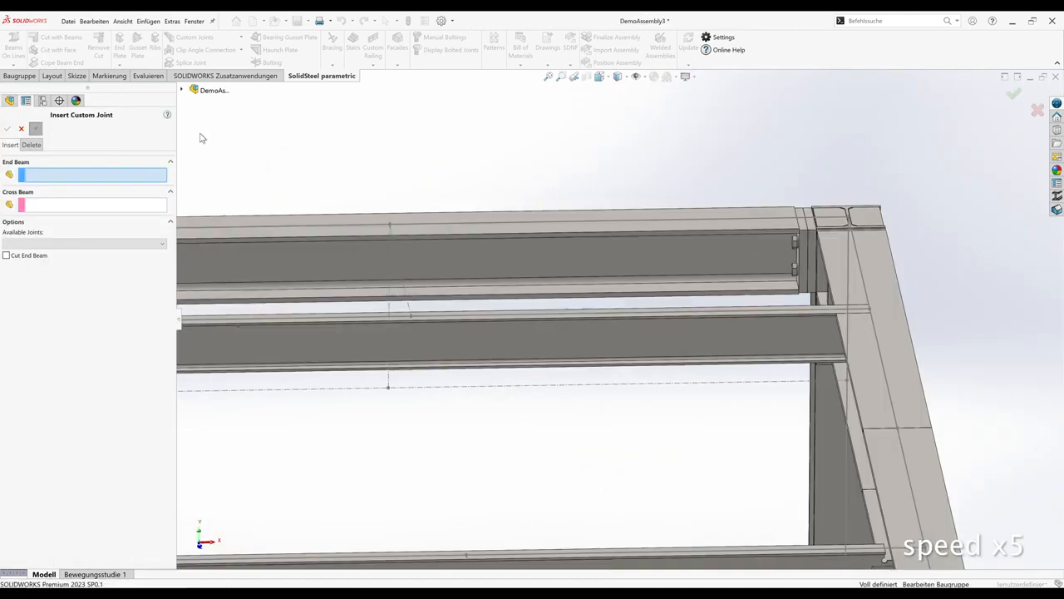
Insert the joint DemoClipAngleConnection at the opposite end of the second IPE 180 cross beam and end the joint command.
{"action": "middle_click_drag", "start_coordinate": [465, 274], "coordinate": [637, 283]}
{"action": "scroll", "coordinate": [637, 282], "scroll_direction": "down", "scroll_amount": 3}
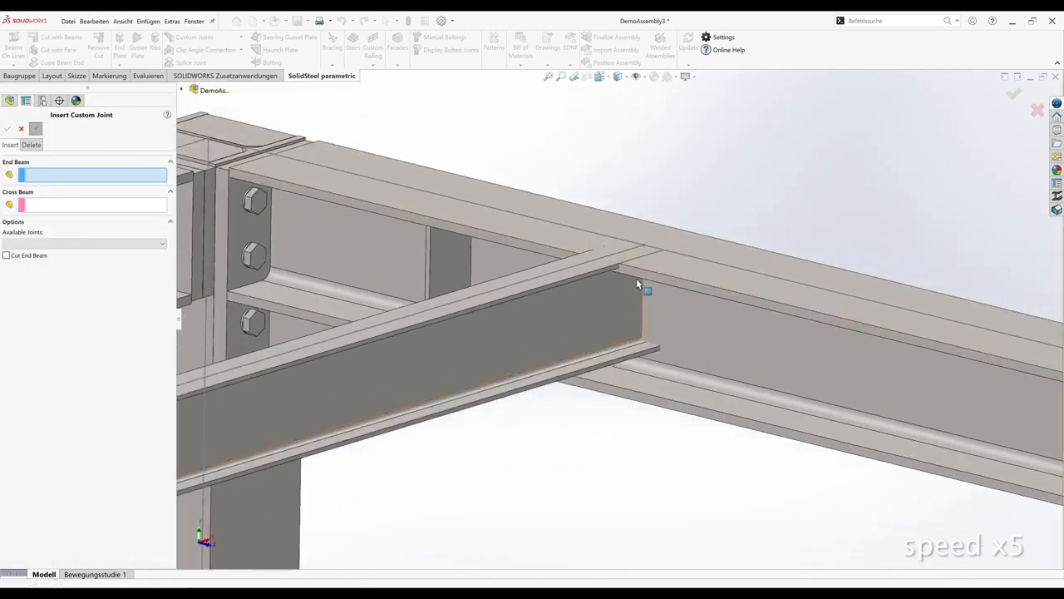
{"action": "left_click", "coordinate": [624, 293]}
{"action": "left_click", "coordinate": [707, 299]}
{"action": "left_click", "coordinate": [75, 244]}
{"action": "left_click", "coordinate": [64, 254]}
{"action": "left_click", "coordinate": [7, 266]}
{"action": "left_click", "coordinate": [7, 128]}
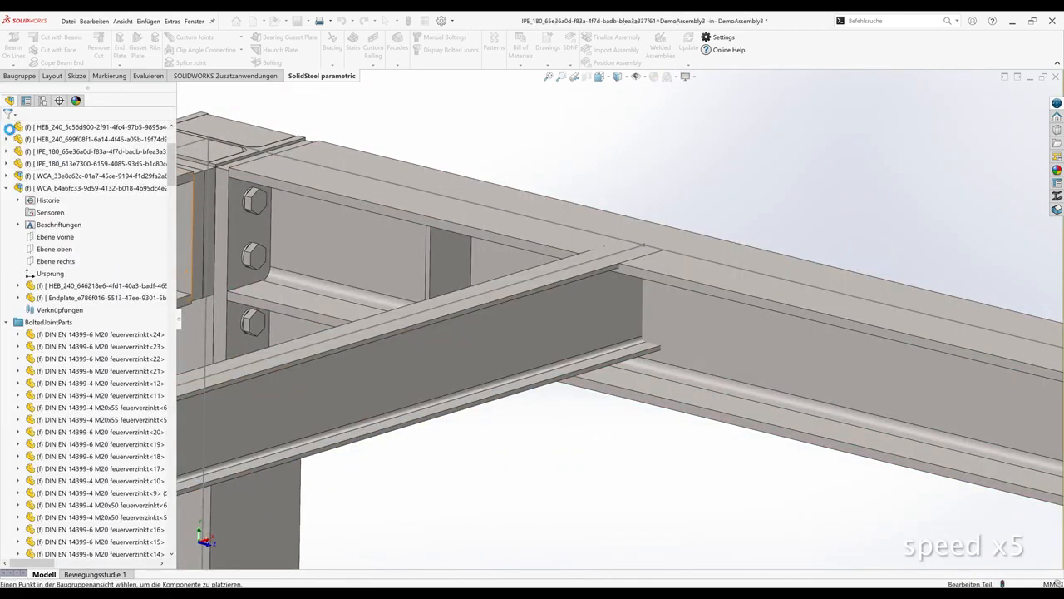
{"action": "left_click", "coordinate": [20, 129]}
{"action": "scroll", "coordinate": [327, 208], "scroll_direction": "up", "scroll_amount": 8}
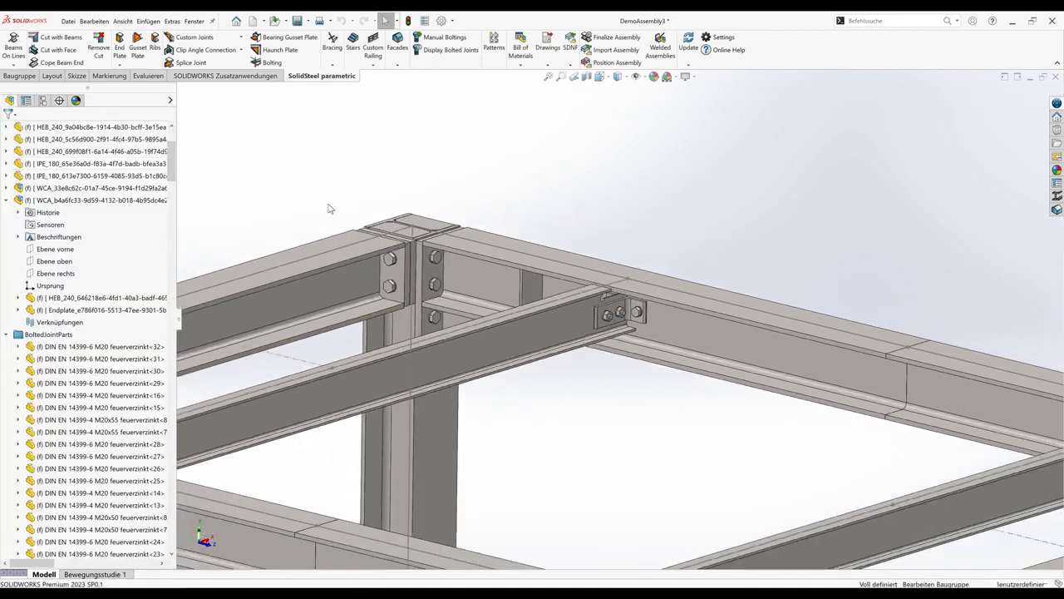
Inspect the whole frame with its beam and column joints from several sides.
{"action": "scroll", "coordinate": [328, 208], "scroll_direction": "up", "scroll_amount": 3}
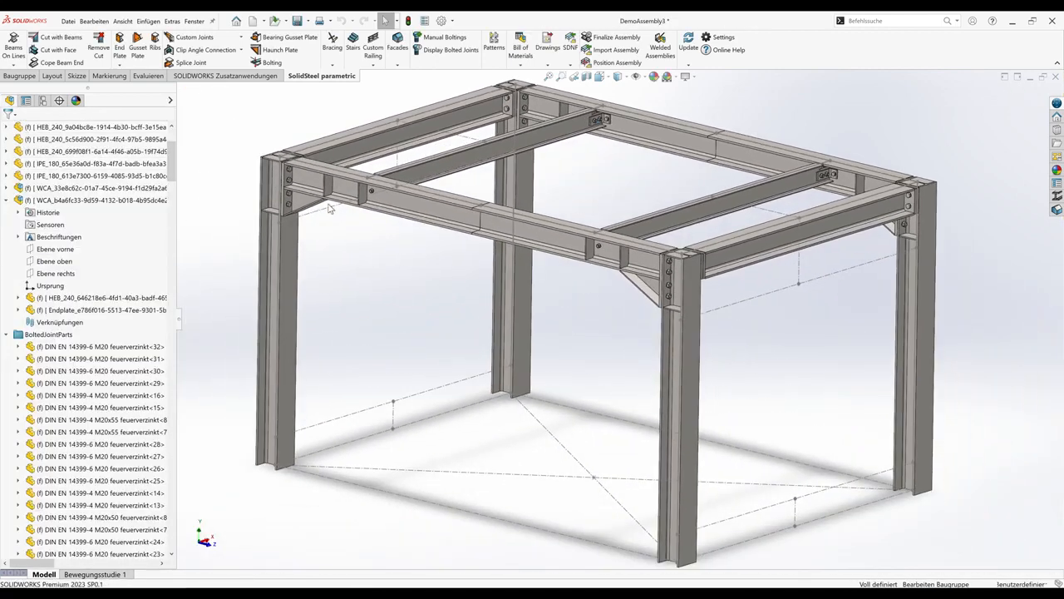
{"action": "key", "text": "Left"}
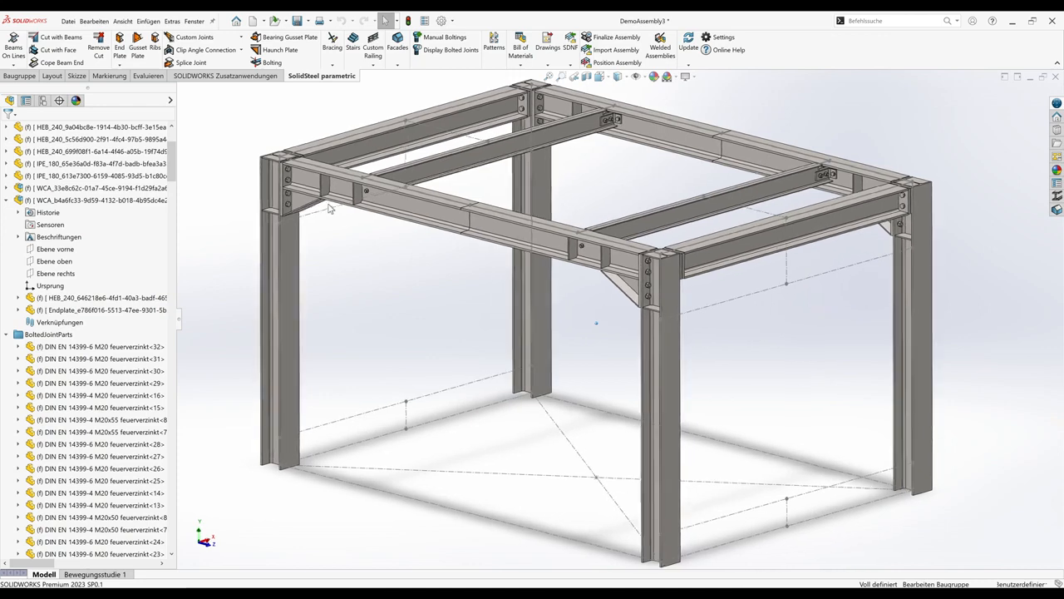
{"action": "key", "text": "Up"}
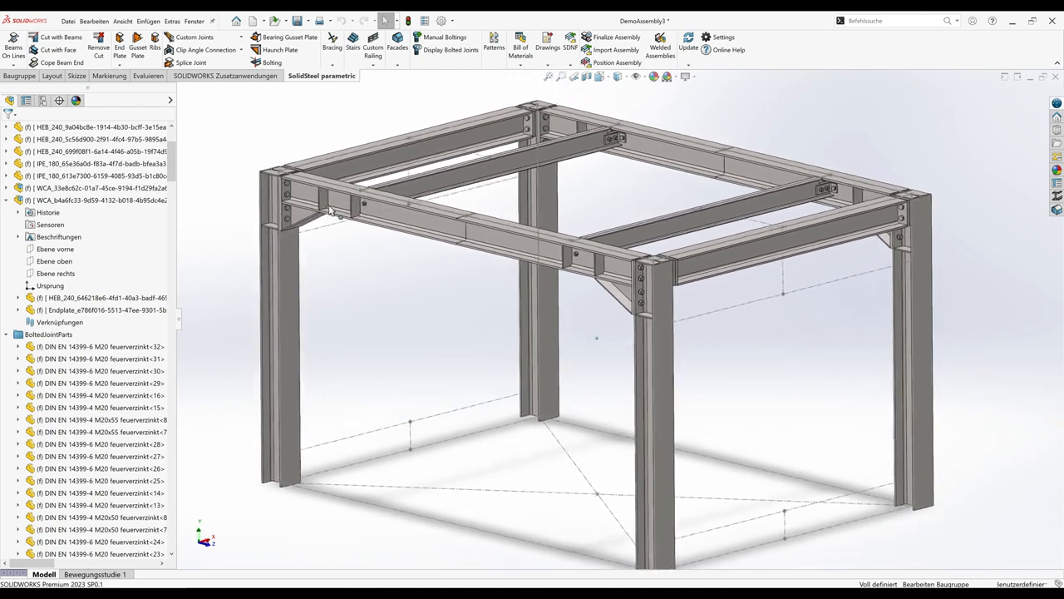
{"action": "key", "text": "Left"}
{"action": "key", "text": "Left"}
{"action": "key", "text": "Left"}
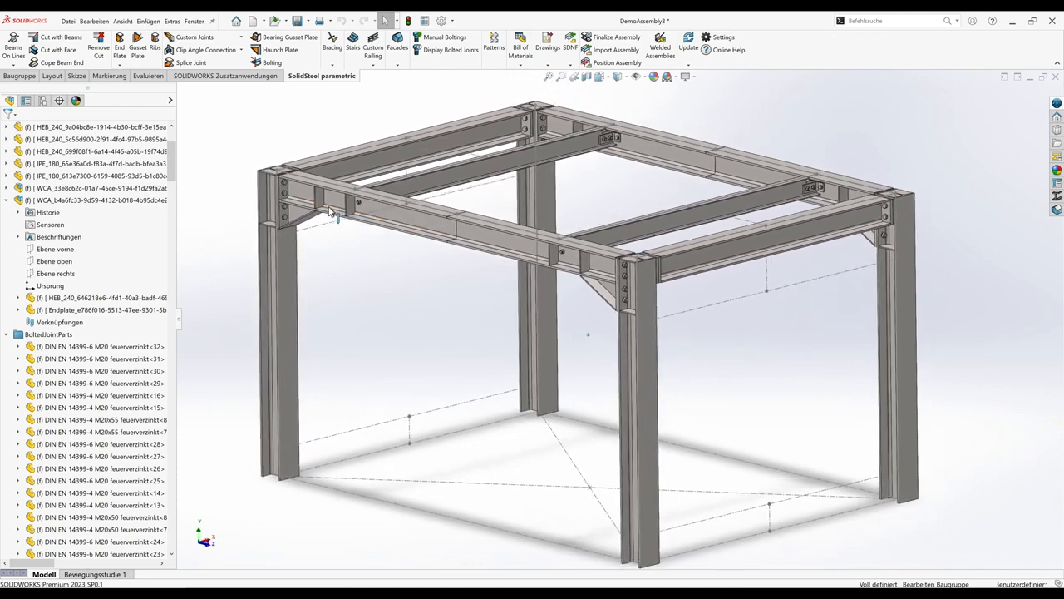
{"action": "key", "text": "Left"}
{"action": "key", "text": "Left"}
{"action": "key", "text": "Left"}
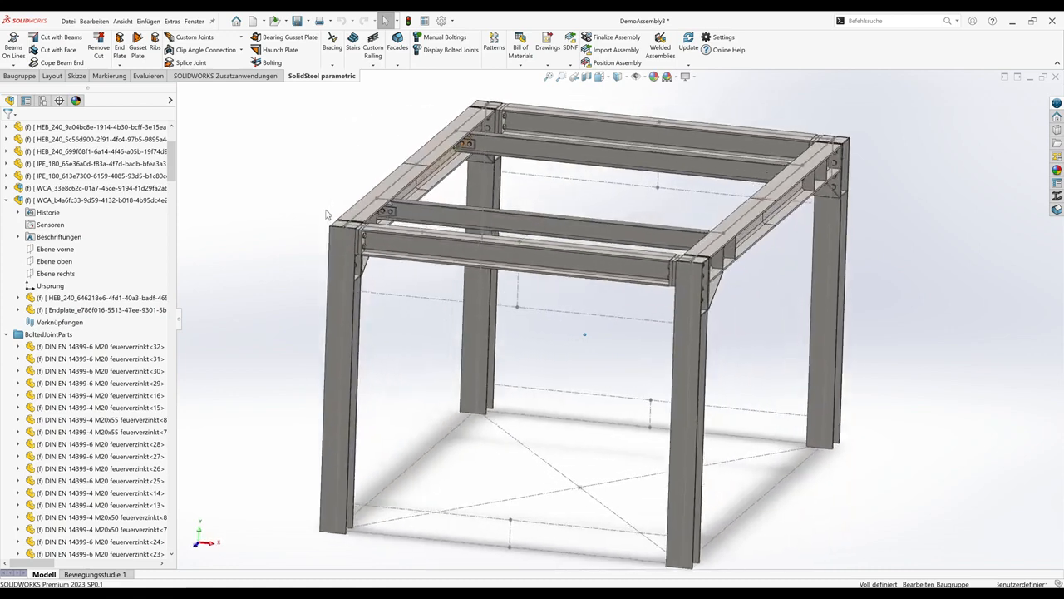
{"action": "key", "text": "Left"}
{"action": "key", "text": "Left"}
{"action": "key", "text": "Left"}
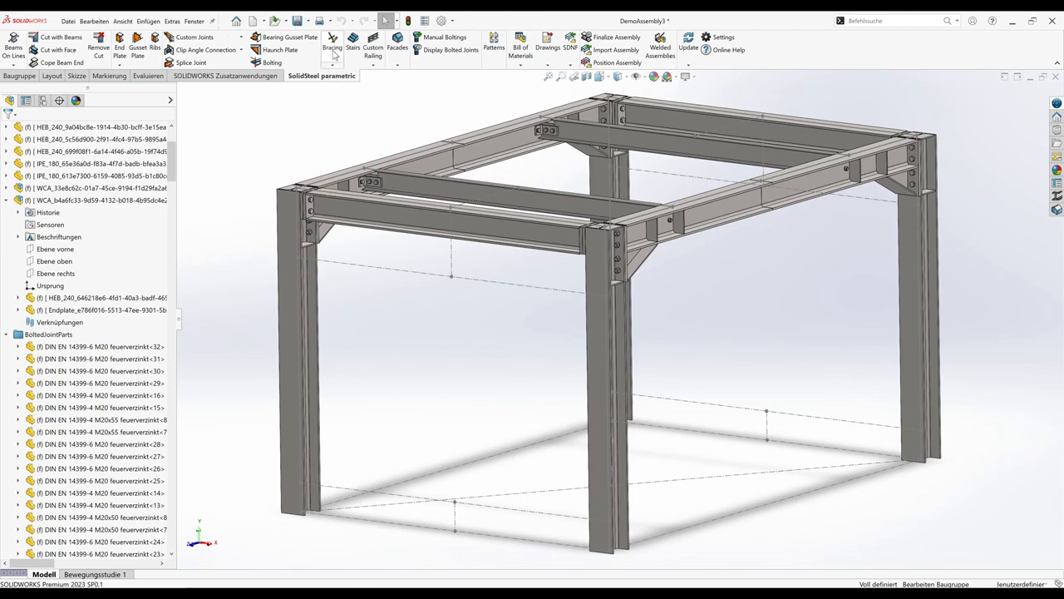
Insert the bracing Typ A - Bracing with Turnbuckle between the four system-line points on the two columns of one short frame side.
{"action": "left_click", "coordinate": [100, 156]}
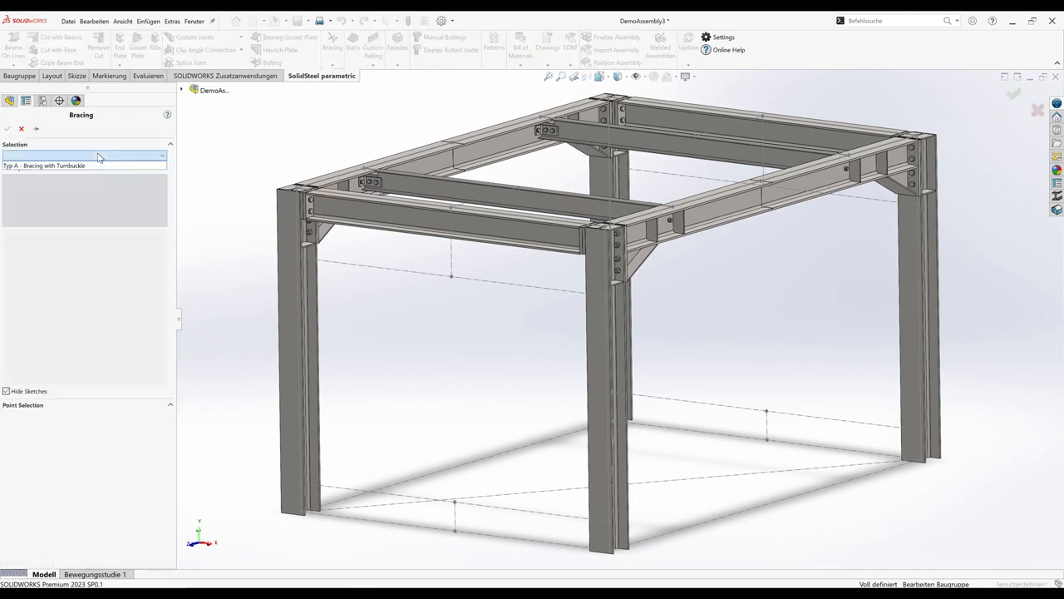
{"action": "left_click", "coordinate": [57, 166]}
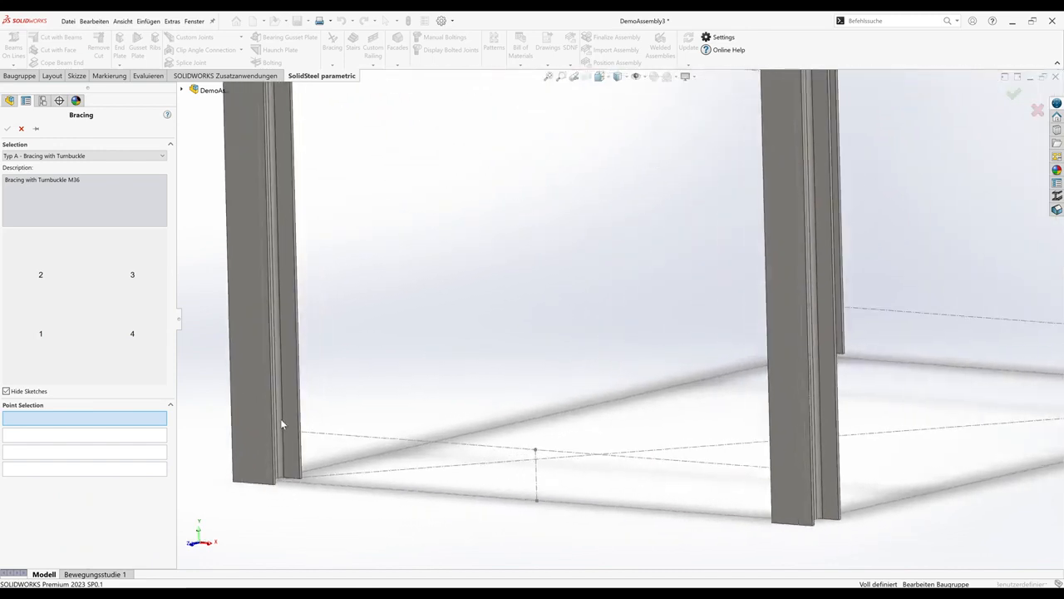
{"action": "left_click", "coordinate": [266, 431]}
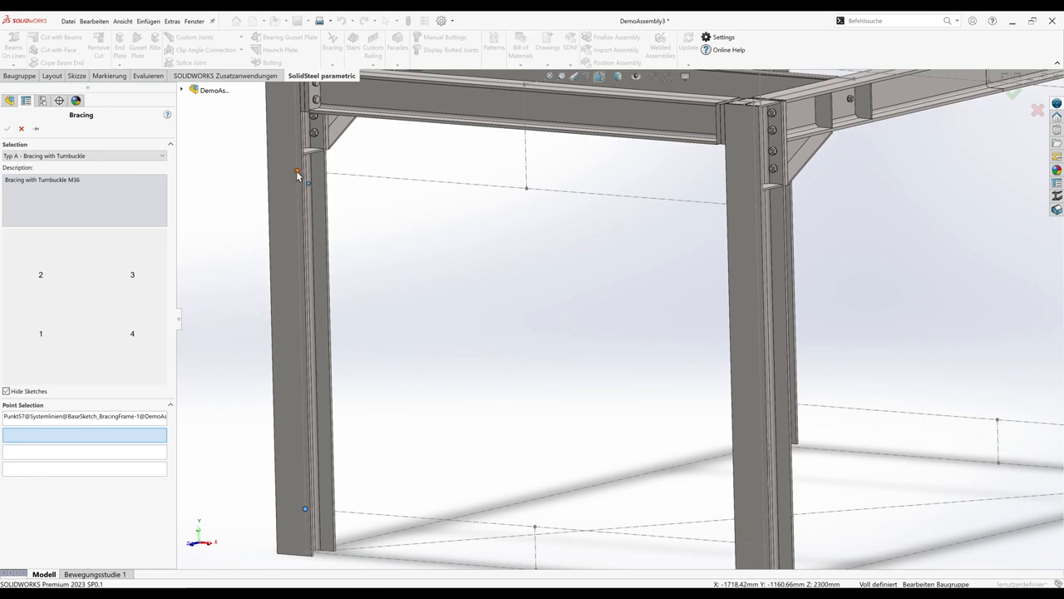
{"action": "left_click", "coordinate": [298, 172]}
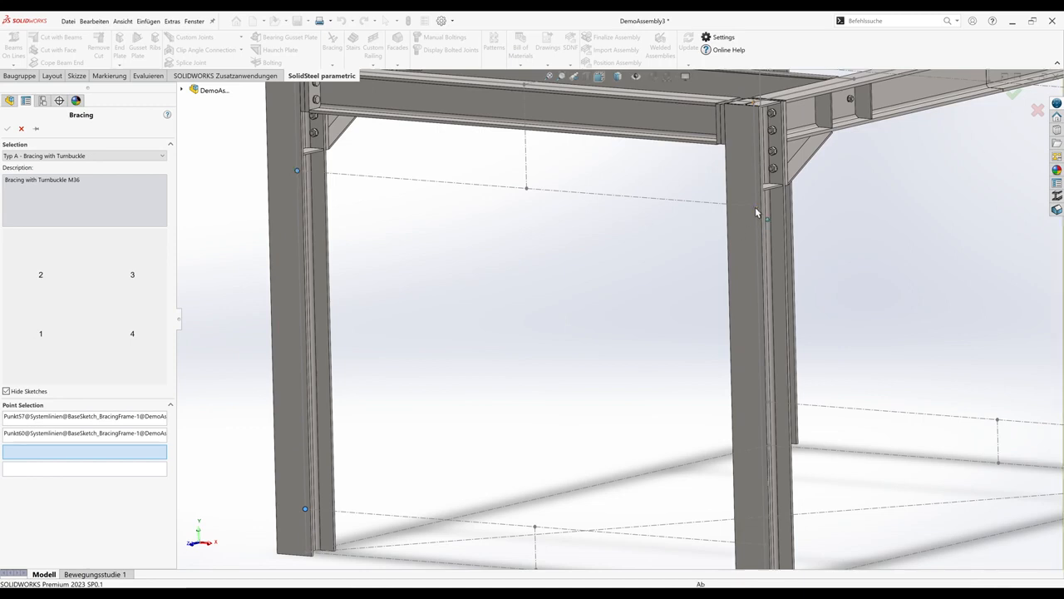
{"action": "left_click", "coordinate": [756, 213]}
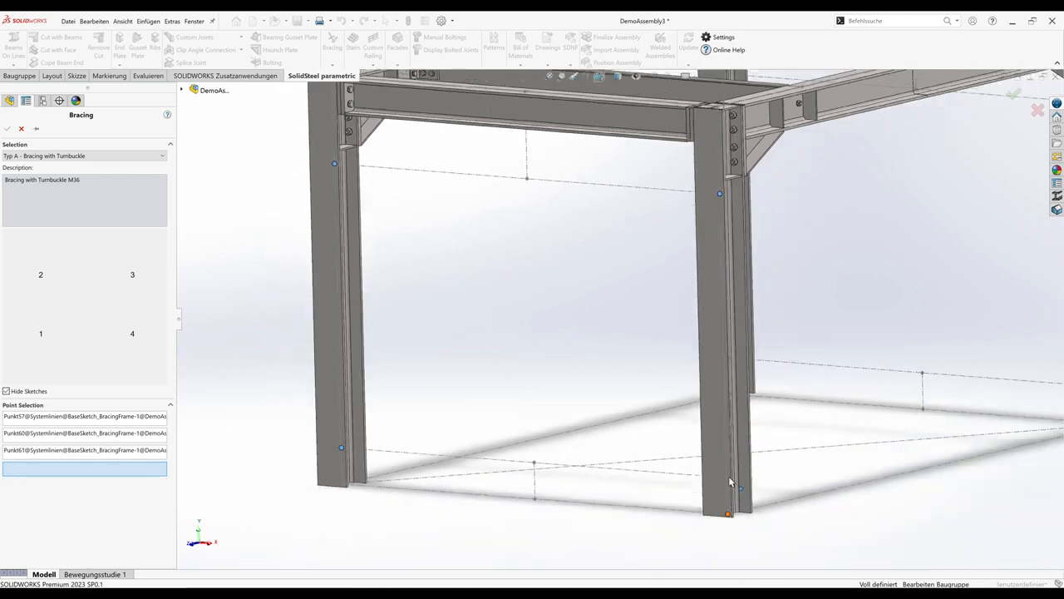
{"action": "left_click", "coordinate": [728, 479]}
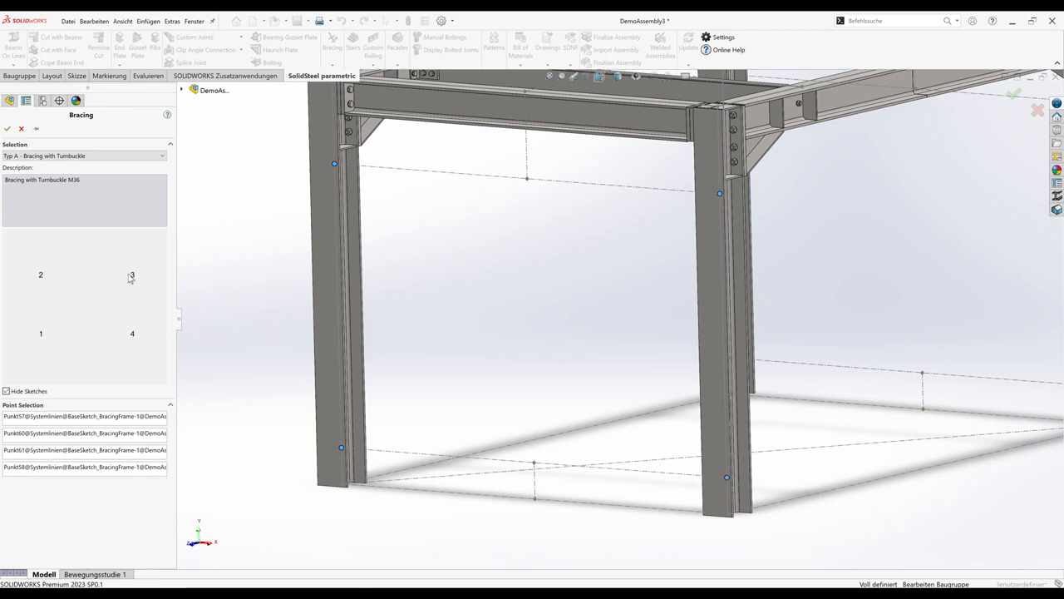
{"action": "left_click", "coordinate": [8, 130]}
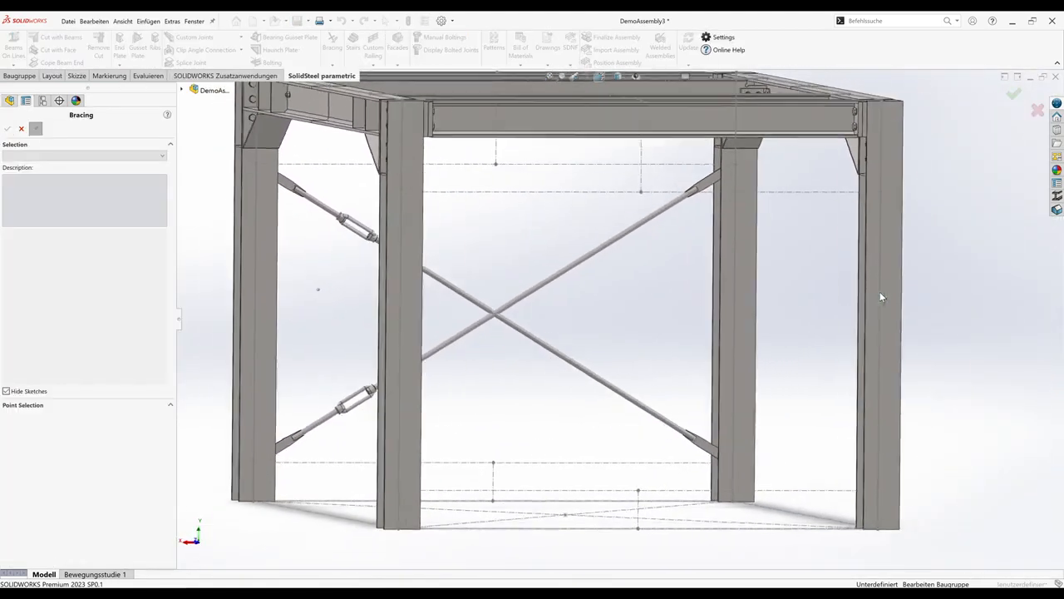
Insert a second Typ A - Bracing with Turnbuckle between the four column points on the opposite short side and end the bracing command.
{"action": "left_click", "coordinate": [12, 156]}
{"action": "left_click", "coordinate": [15, 163]}
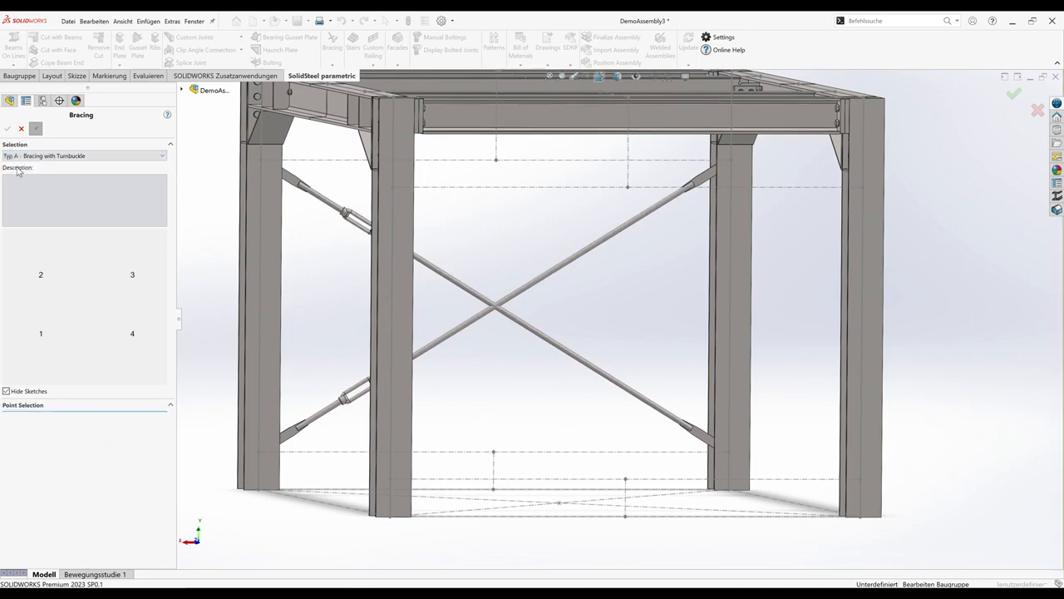
{"action": "left_click", "coordinate": [390, 478]}
{"action": "left_click", "coordinate": [391, 186]}
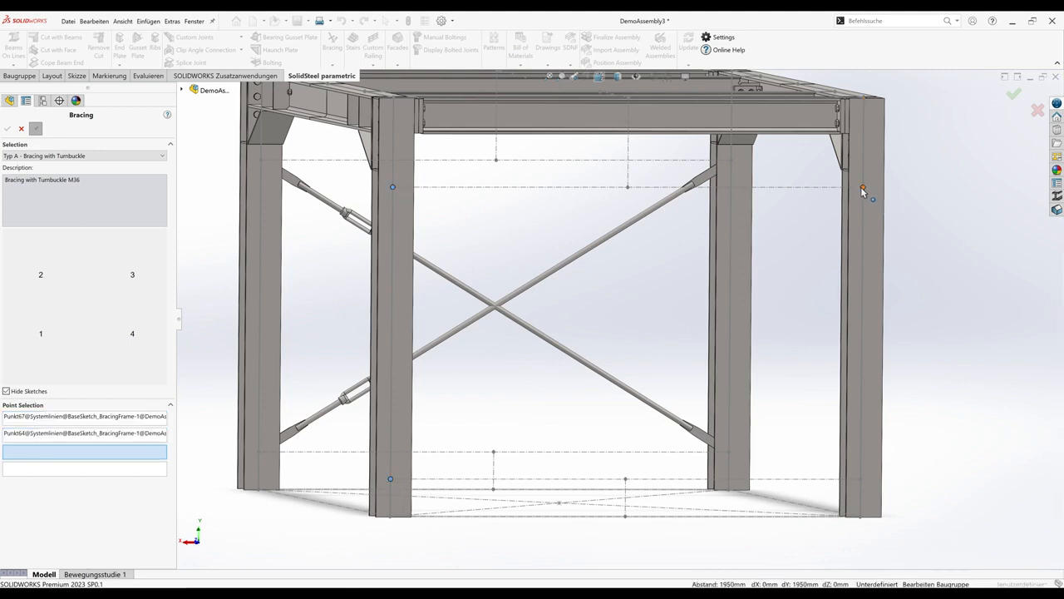
{"action": "left_click", "coordinate": [862, 188]}
{"action": "left_click", "coordinate": [860, 480]}
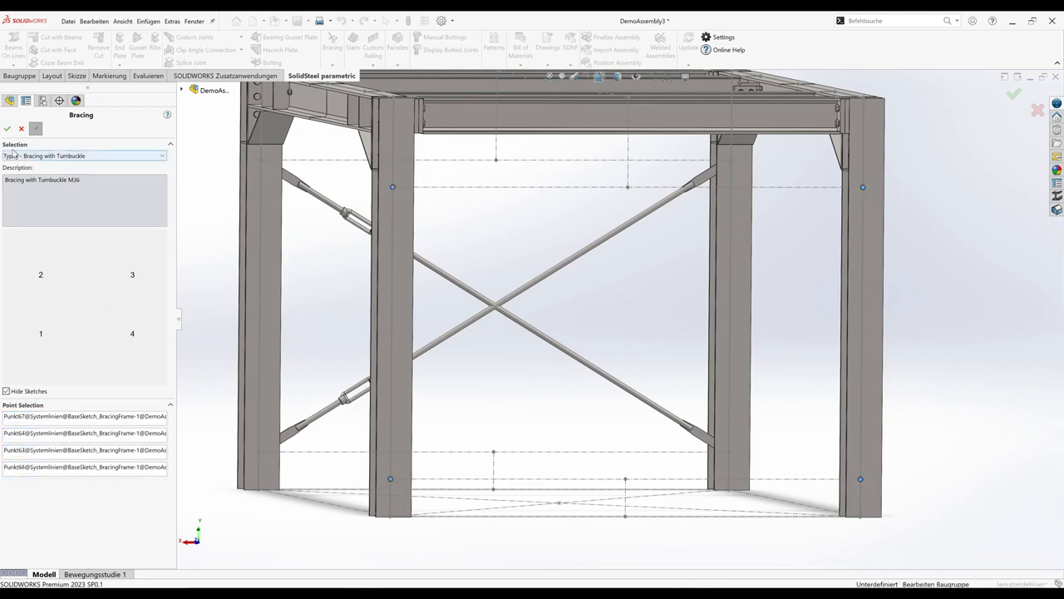
{"action": "left_click", "coordinate": [10, 129]}
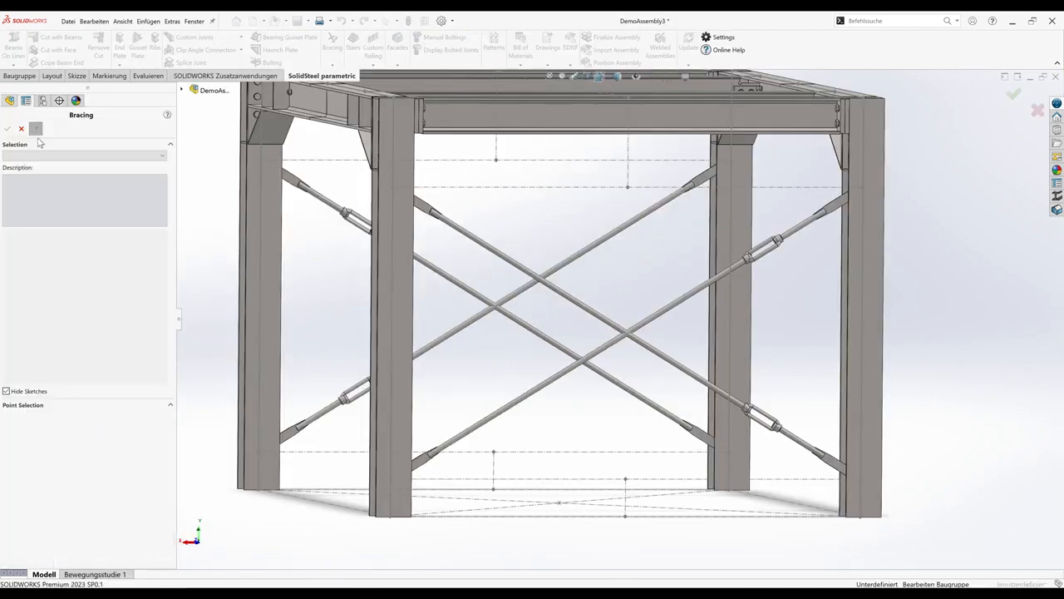
{"action": "left_click", "coordinate": [22, 129]}
Connect the second bracing's upper turnbuckle-side end to the column with a gusset plate using the preset DemoGussetPlate#1.
{"action": "scroll", "coordinate": [758, 281], "scroll_direction": "down", "scroll_amount": 5}
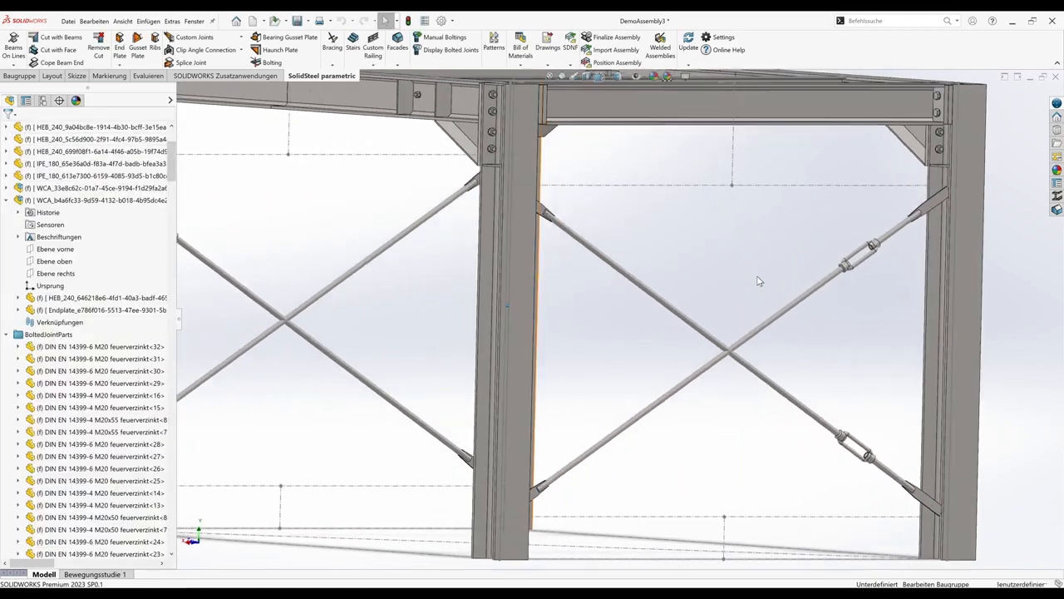
{"action": "scroll", "coordinate": [759, 282], "scroll_direction": "down", "scroll_amount": 5}
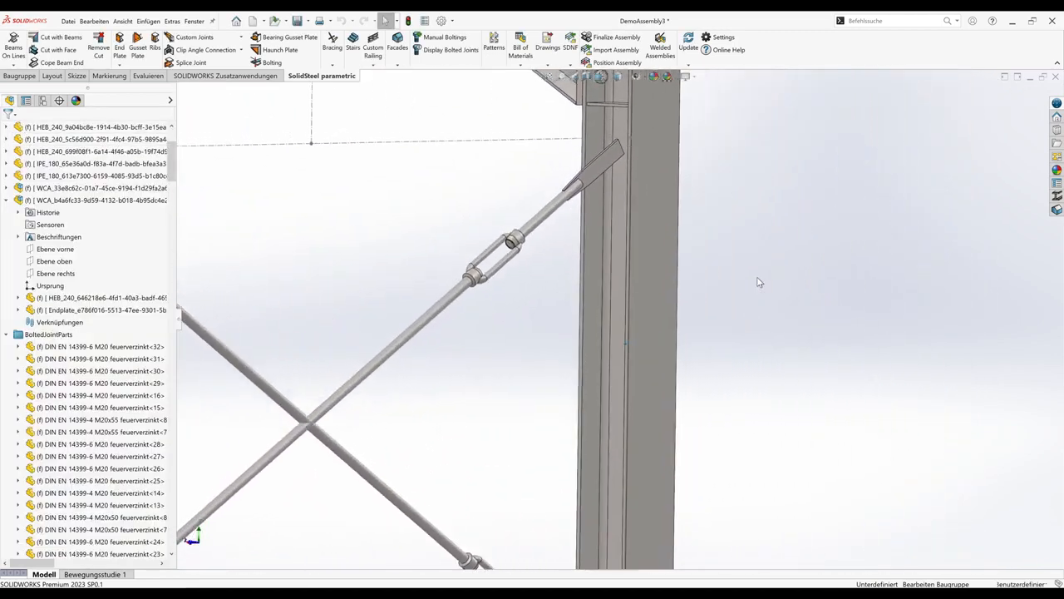
{"action": "scroll", "coordinate": [759, 282], "scroll_direction": "down", "scroll_amount": 1}
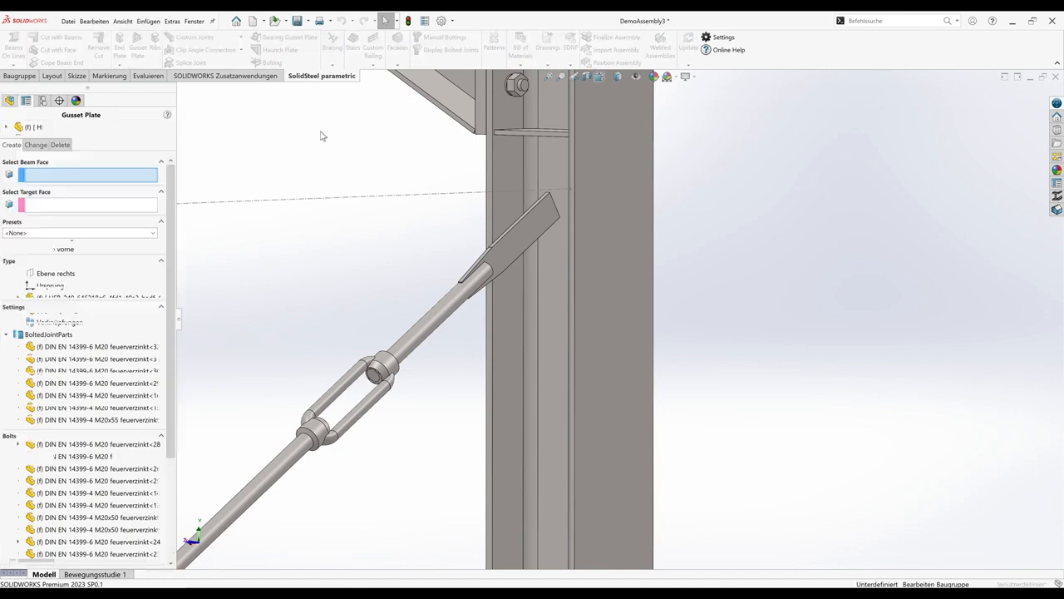
{"action": "left_click", "coordinate": [523, 228]}
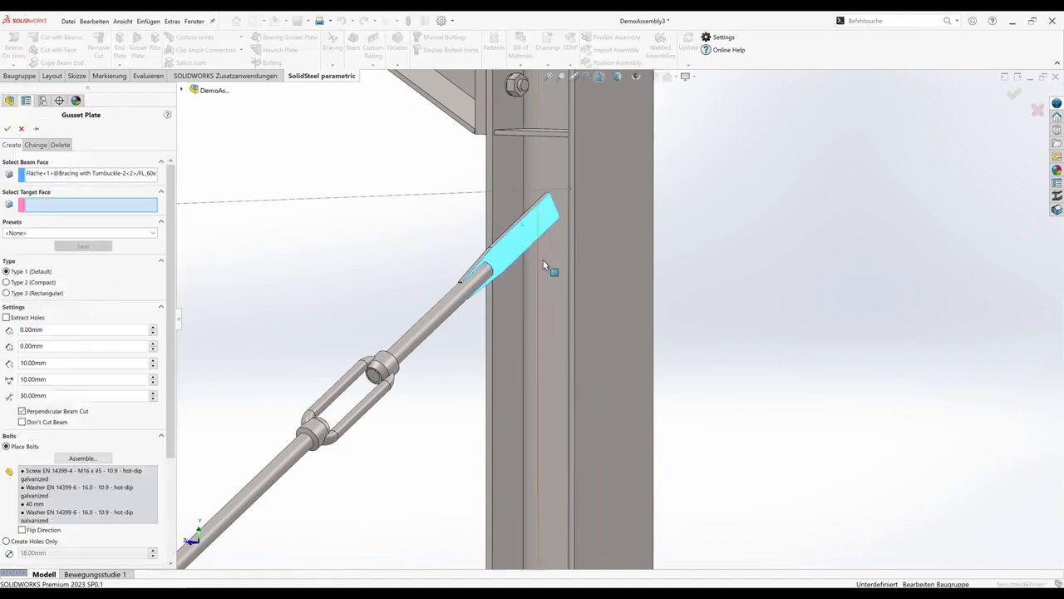
{"action": "left_click", "coordinate": [549, 270]}
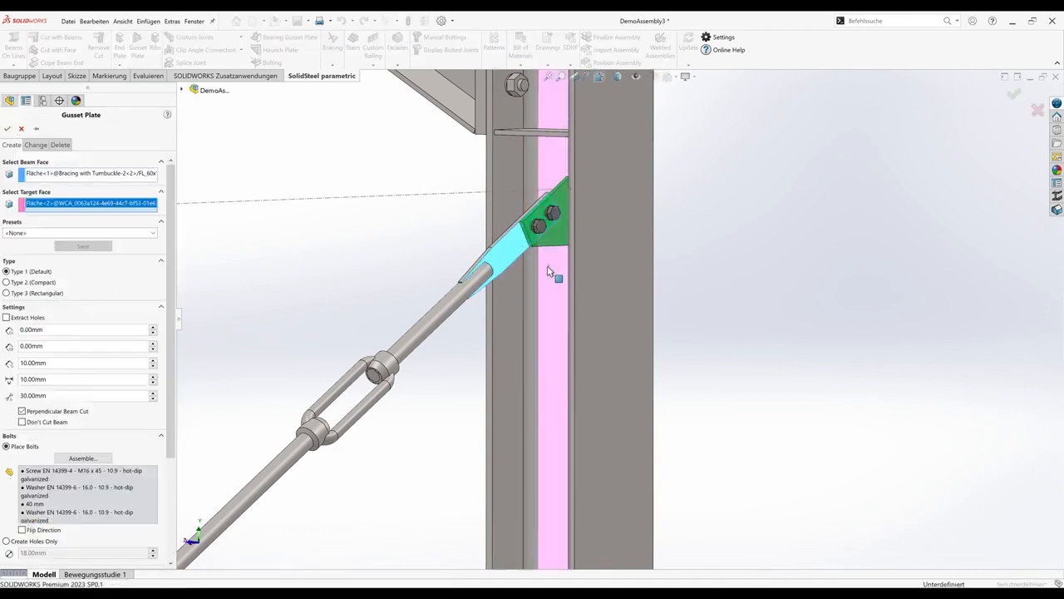
{"action": "left_click", "coordinate": [152, 235]}
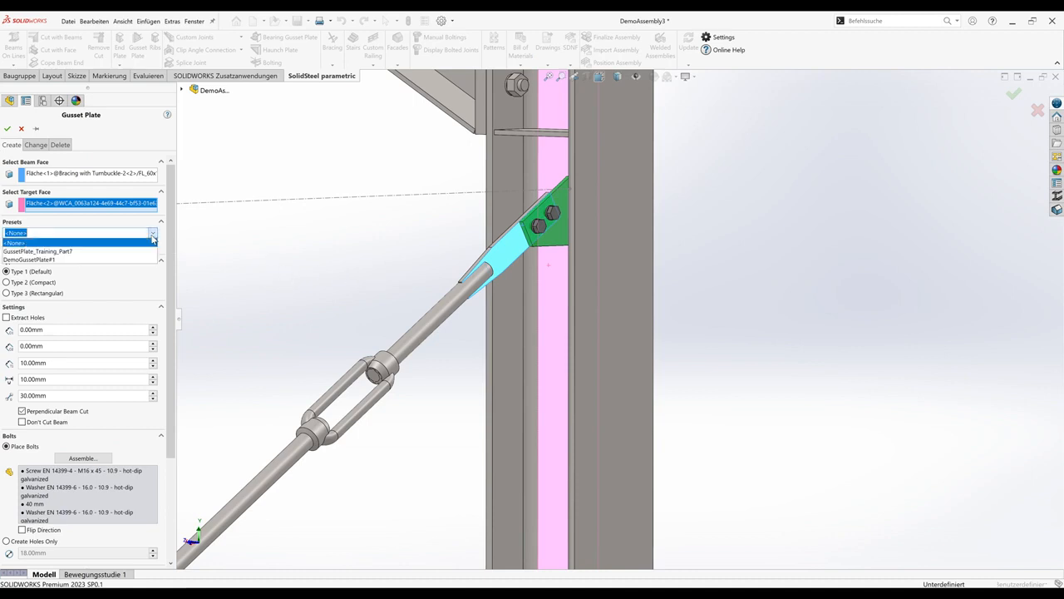
{"action": "left_click", "coordinate": [51, 260]}
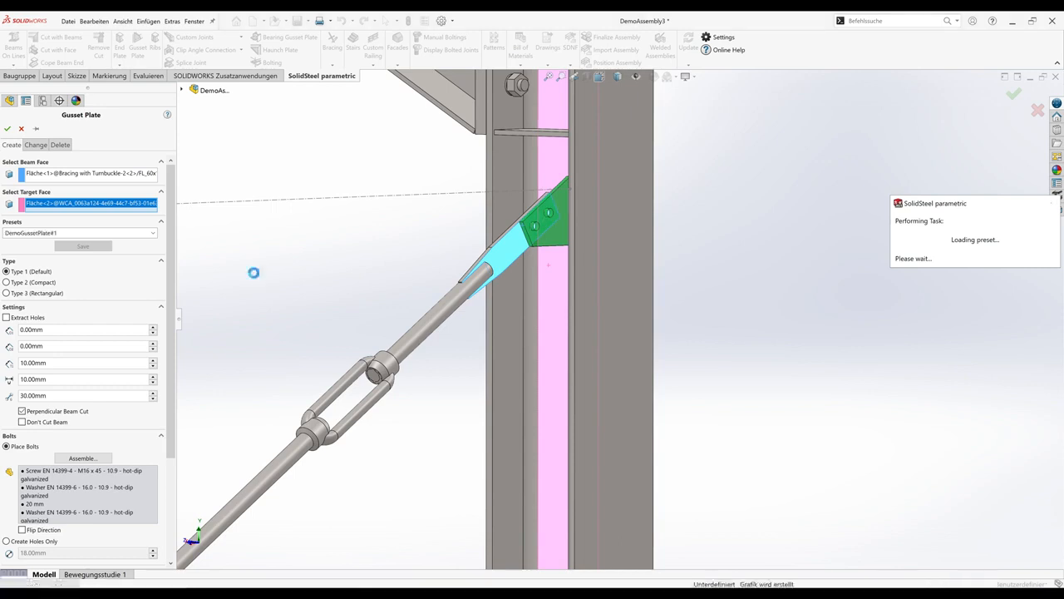
{"action": "left_click", "coordinate": [7, 129]}
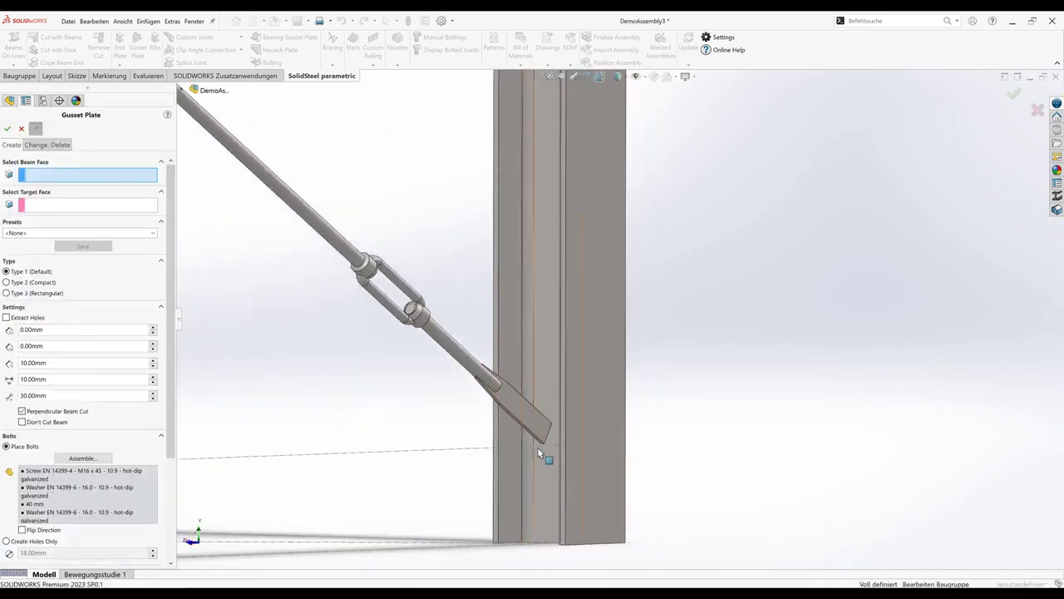
Add a gusset plate joining the second bracing's lower turnbuckle-side flat end to the same column.
{"action": "left_click", "coordinate": [544, 402]}
{"action": "left_click", "coordinate": [544, 397]}
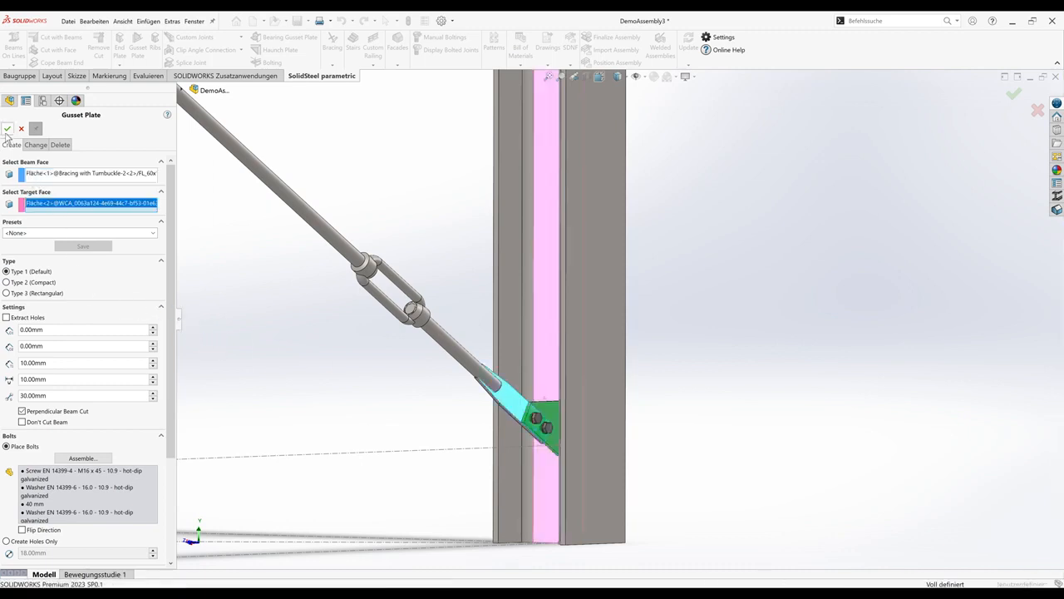
{"action": "left_click", "coordinate": [7, 129]}
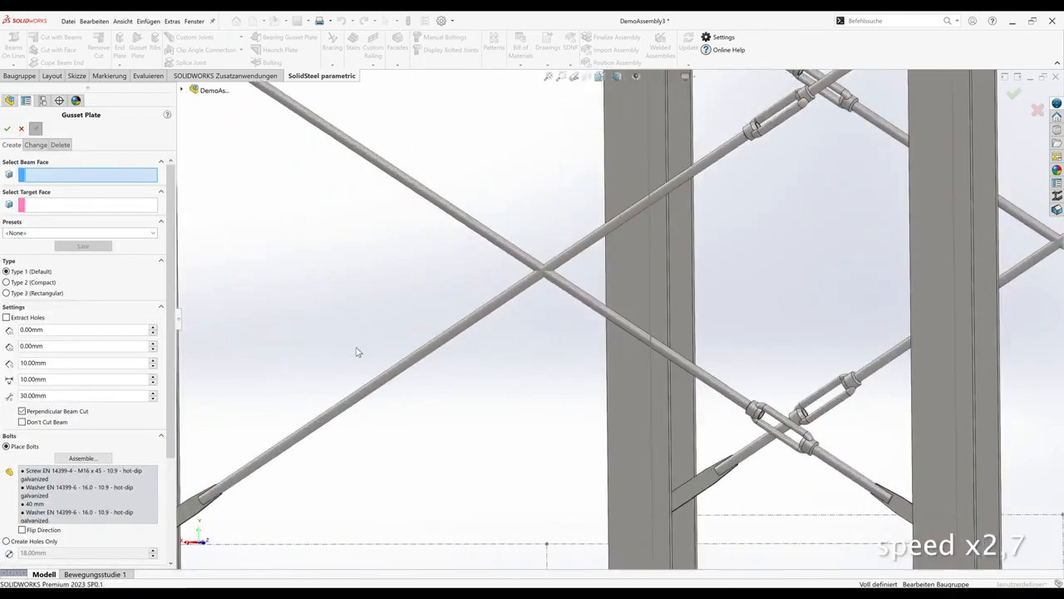
Add gusset plates joining the second bracing's lower and upper ends without turnbuckles to the other column.
{"action": "left_click", "coordinate": [597, 417]}
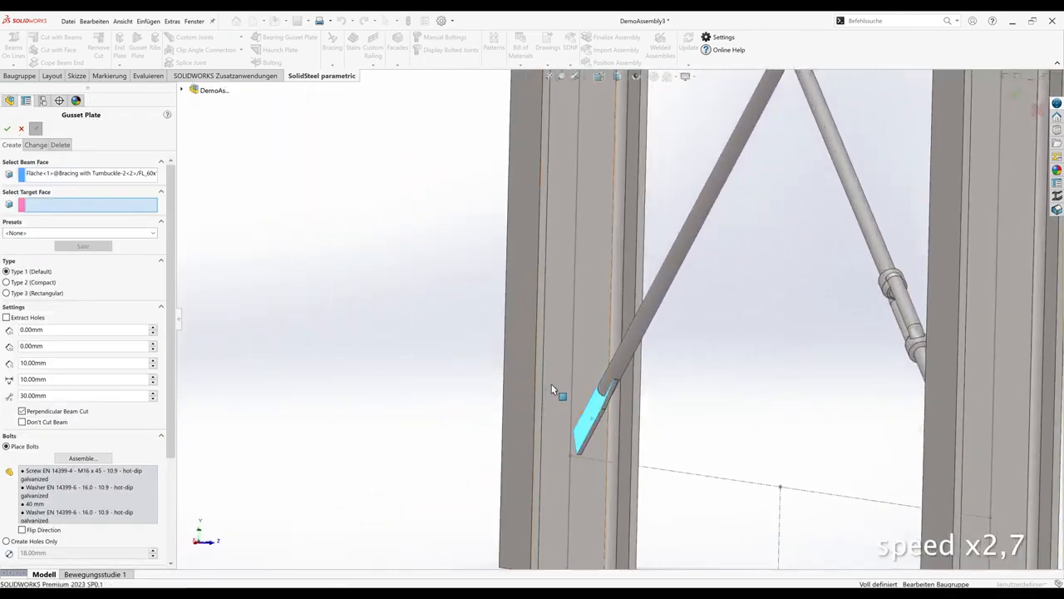
{"action": "left_click", "coordinate": [551, 389]}
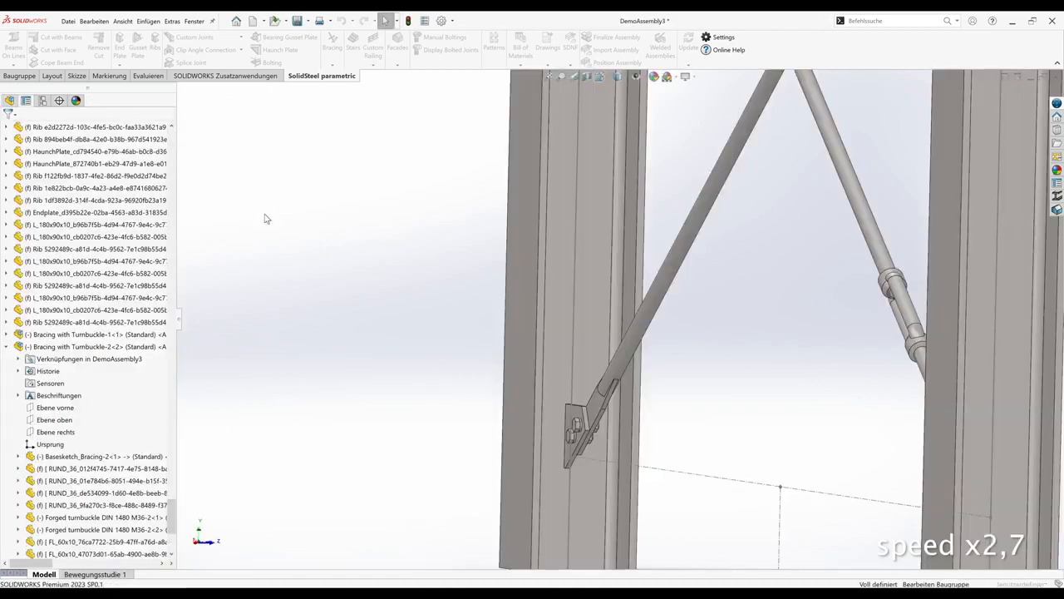
{"action": "middle_click_drag", "start_coordinate": [265, 218], "coordinate": [523, 211]}
{"action": "left_click", "coordinate": [523, 210]}
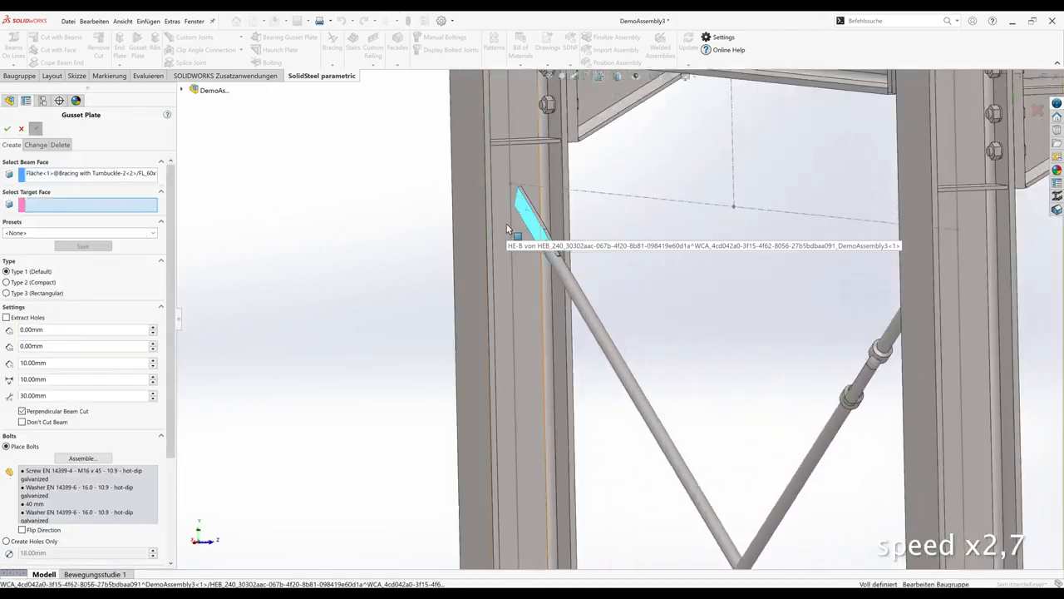
{"action": "left_click", "coordinate": [506, 224]}
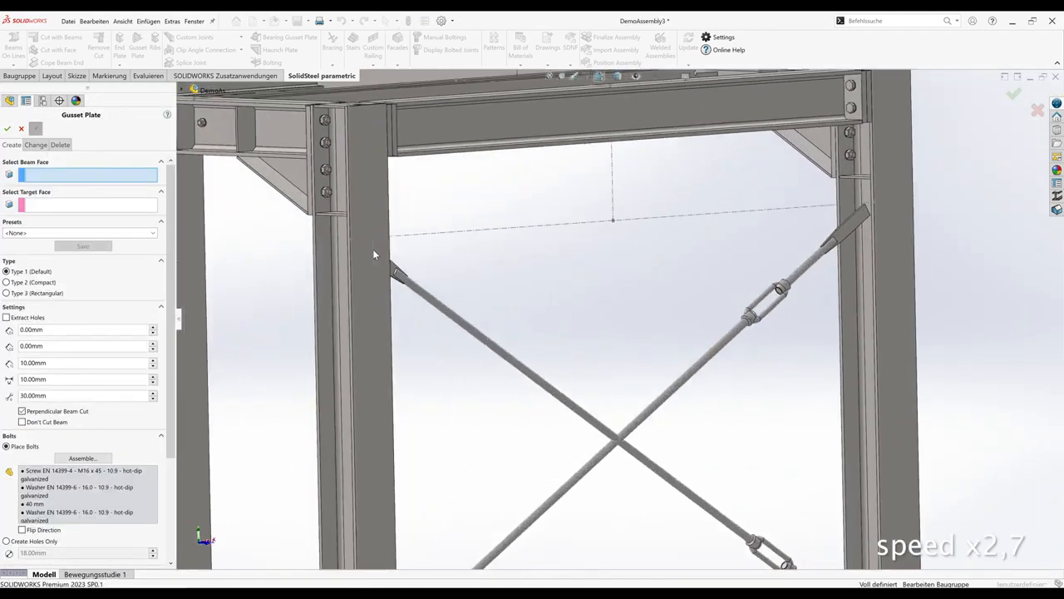
Add a gusset plate joining the first bracing's upper turnbuckle-side flat end to its column.
{"action": "scroll", "coordinate": [385, 255], "scroll_direction": "down", "scroll_amount": 5}
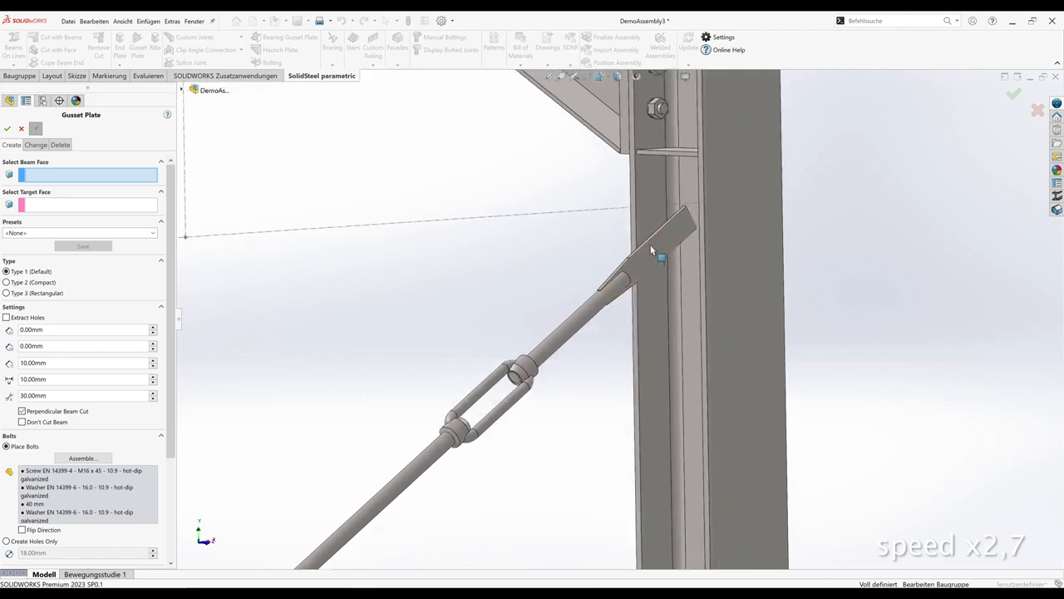
{"action": "left_click", "coordinate": [650, 244]}
{"action": "left_click", "coordinate": [665, 287]}
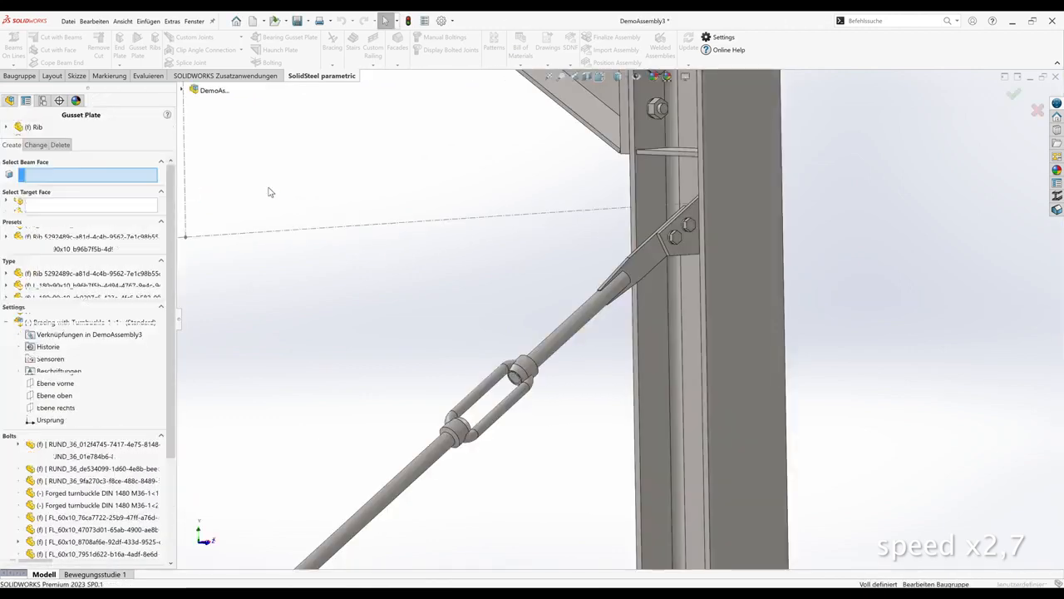
Add a gusset plate joining the first bracing's lower turnbuckle-side flat end to the column web.
{"action": "scroll", "coordinate": [532, 208], "scroll_direction": "up", "scroll_amount": 3}
{"action": "middle_click_drag", "start_coordinate": [516, 416], "coordinate": [582, 391]}
{"action": "left_click", "coordinate": [618, 431]}
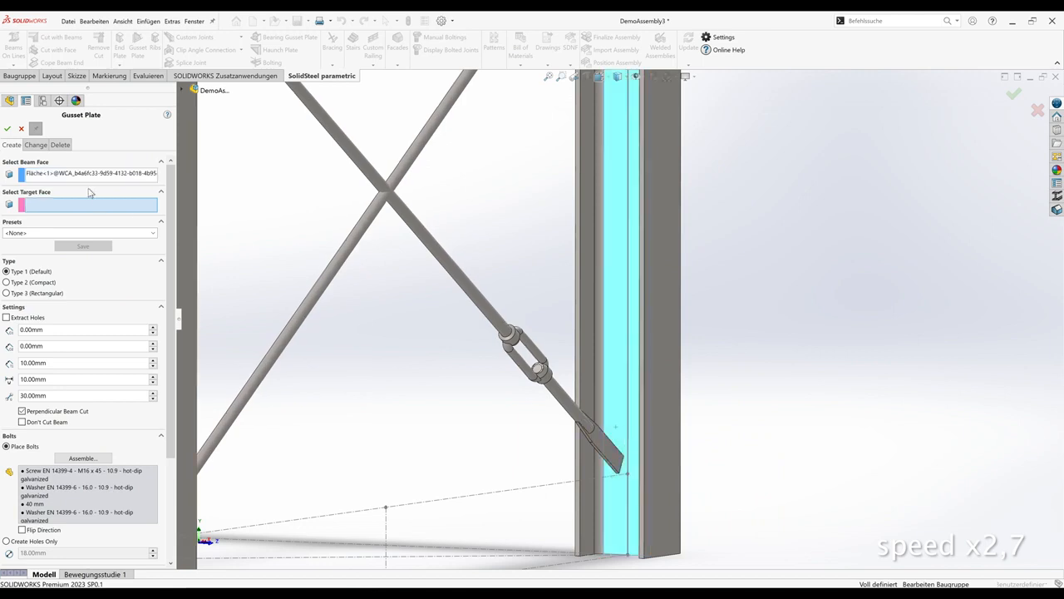
{"action": "left_click", "coordinate": [83, 173]}
{"action": "key", "text": "Delete"}
{"action": "left_click", "coordinate": [615, 429]}
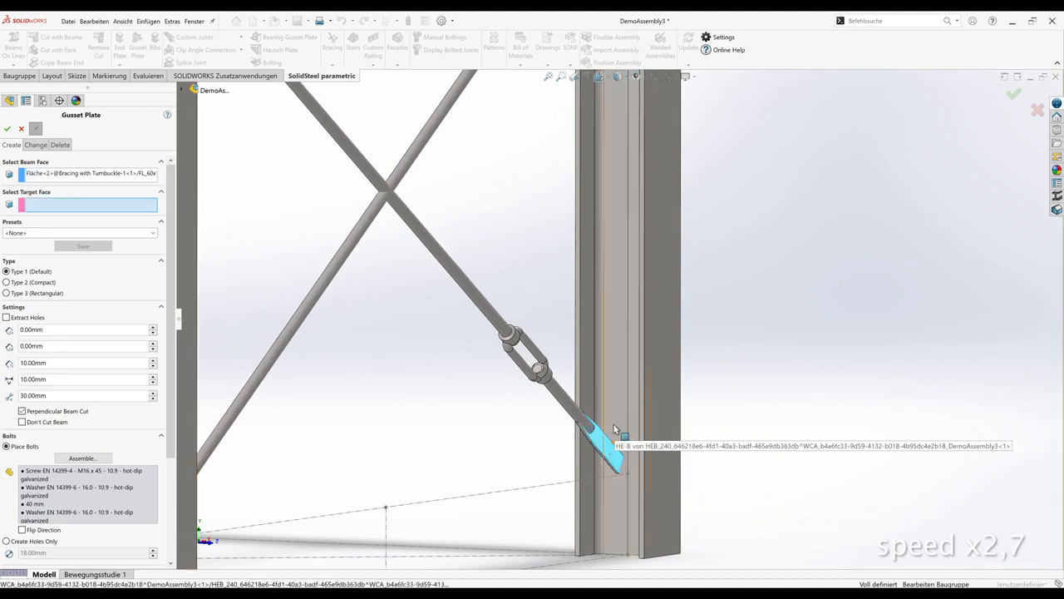
{"action": "left_click", "coordinate": [615, 429]}
{"action": "left_click", "coordinate": [7, 129]}
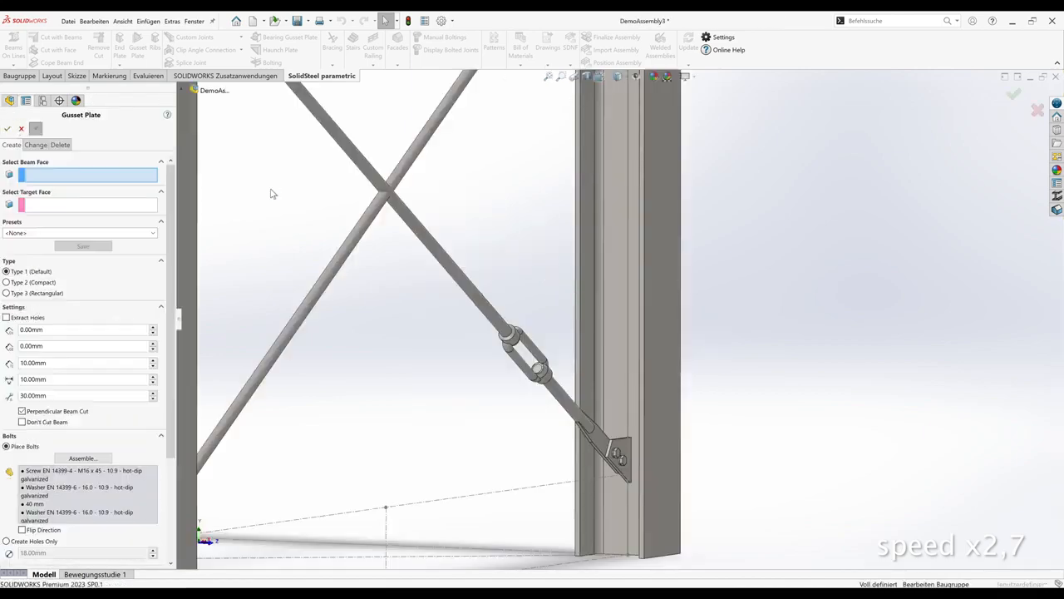
Add a gusset plate joining the first bracing's lower end without turnbuckle to the opposite column.
{"action": "scroll", "coordinate": [296, 191], "scroll_direction": "up", "scroll_amount": 5}
{"action": "scroll", "coordinate": [314, 421], "scroll_direction": "down", "scroll_amount": 5}
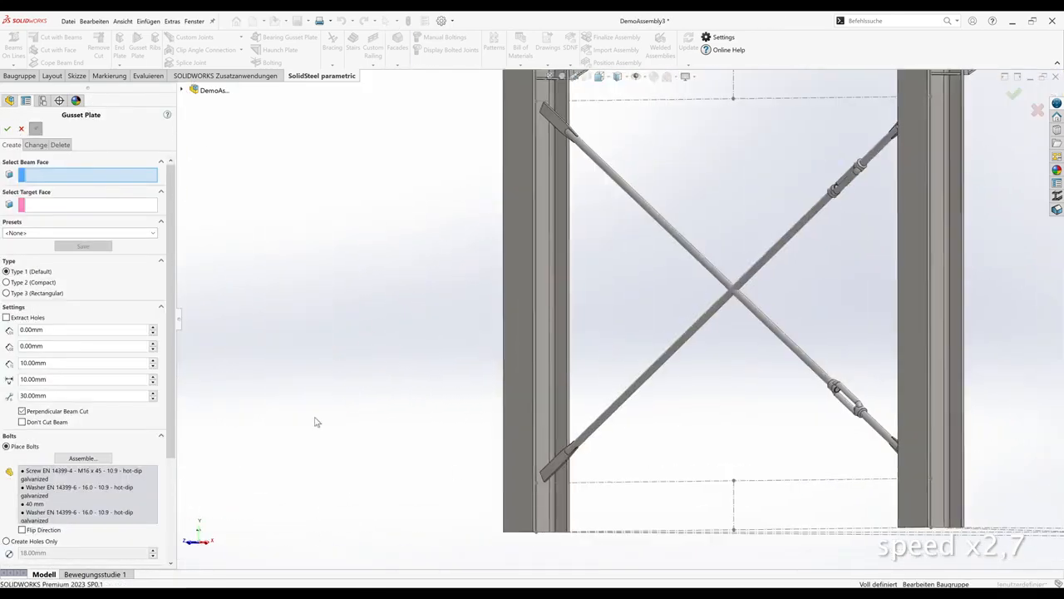
{"action": "left_click", "coordinate": [548, 453]}
{"action": "left_click", "coordinate": [544, 440]}
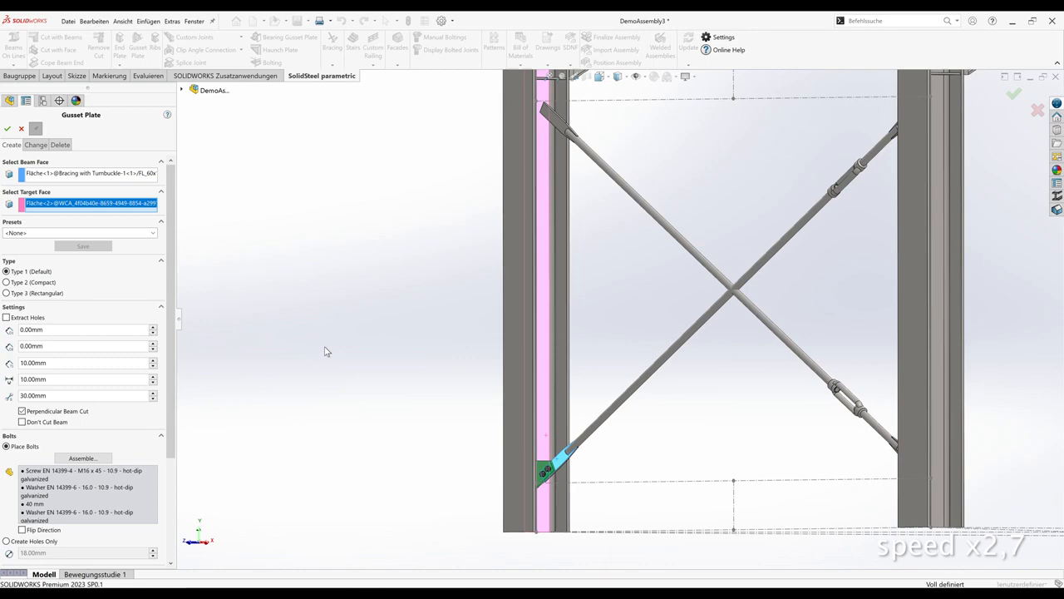
{"action": "left_click", "coordinate": [8, 129]}
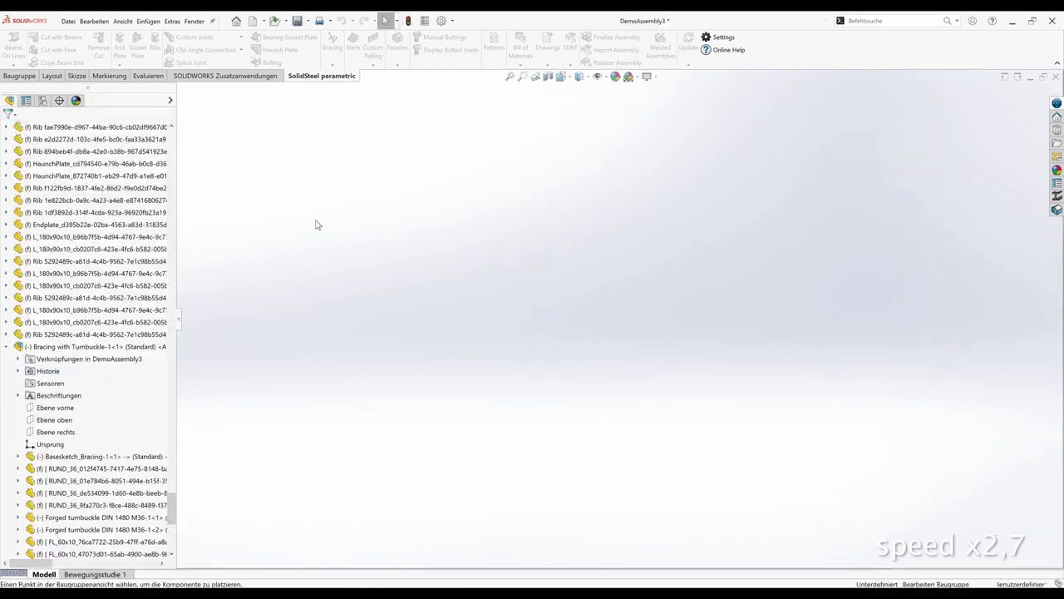
Add a gusset plate joining the first bracing's upper end without turnbuckle to the same column and finish the Gusset Plate command.
{"action": "scroll", "coordinate": [485, 216], "scroll_direction": "down", "scroll_amount": 3}
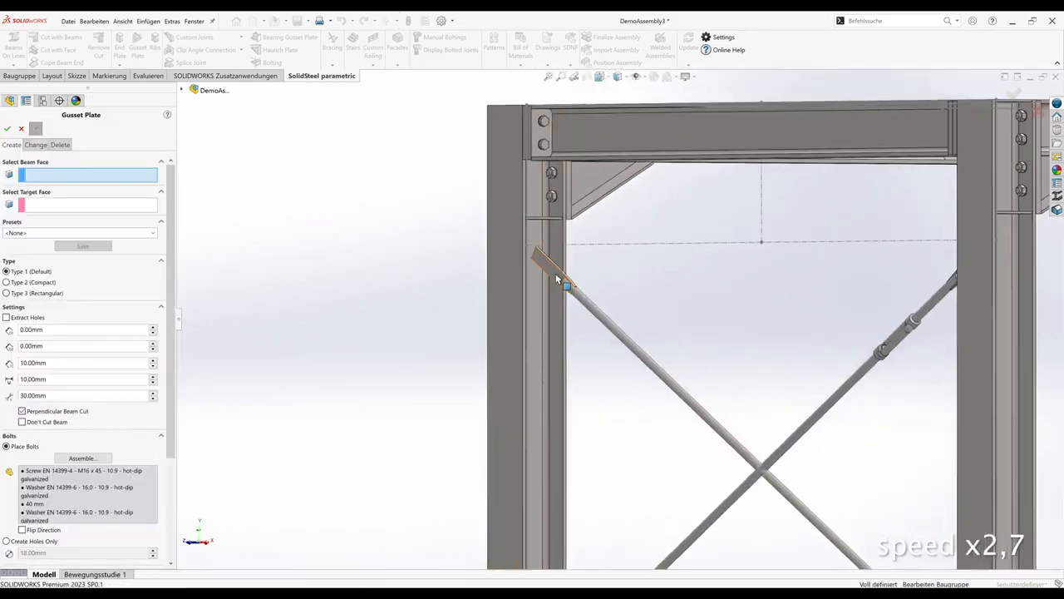
{"action": "left_click", "coordinate": [557, 279]}
{"action": "left_click", "coordinate": [534, 281]}
{"action": "left_click", "coordinate": [6, 128]}
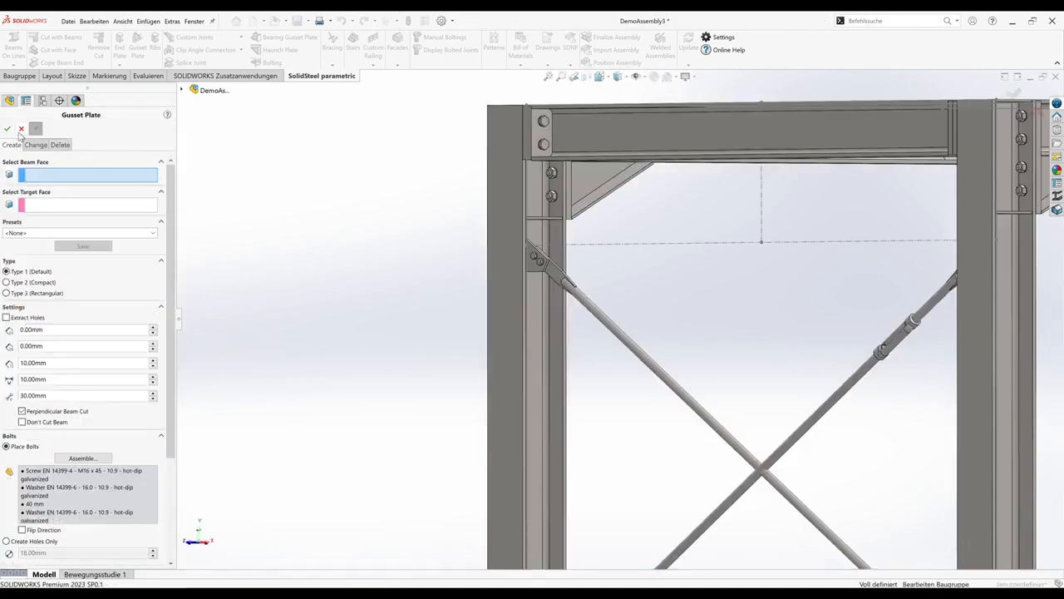
{"action": "left_click", "coordinate": [21, 129]}
Join the two collinear HEB 240 beams of the front long side with miter endplates using the preset IH1B 240x24.
{"action": "scroll", "coordinate": [316, 259], "scroll_direction": "up", "scroll_amount": 3}
{"action": "scroll", "coordinate": [306, 260], "scroll_direction": "up", "scroll_amount": 5}
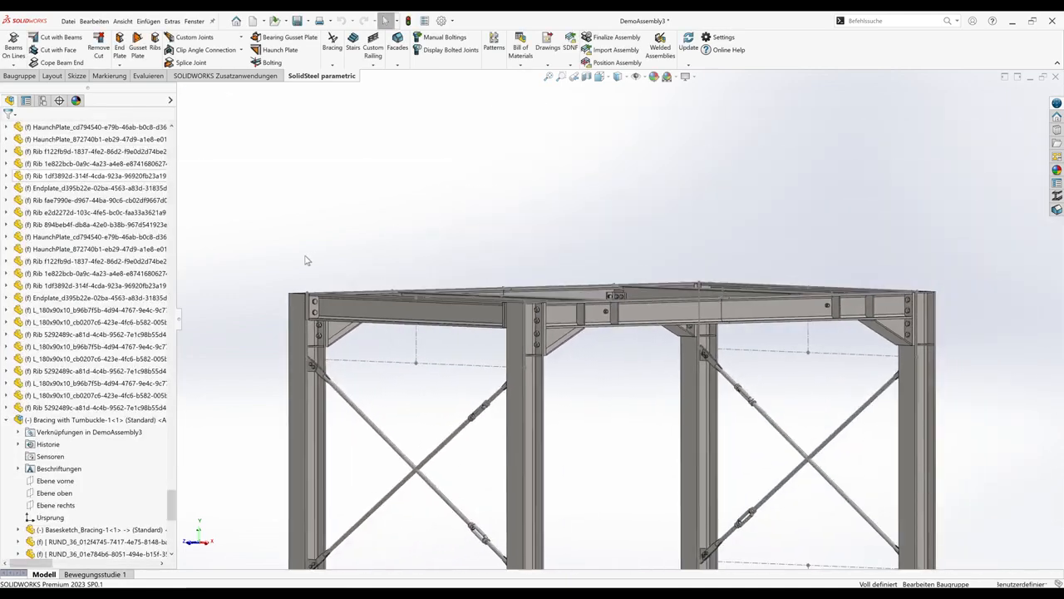
{"action": "scroll", "coordinate": [304, 255], "scroll_direction": "down", "scroll_amount": 8}
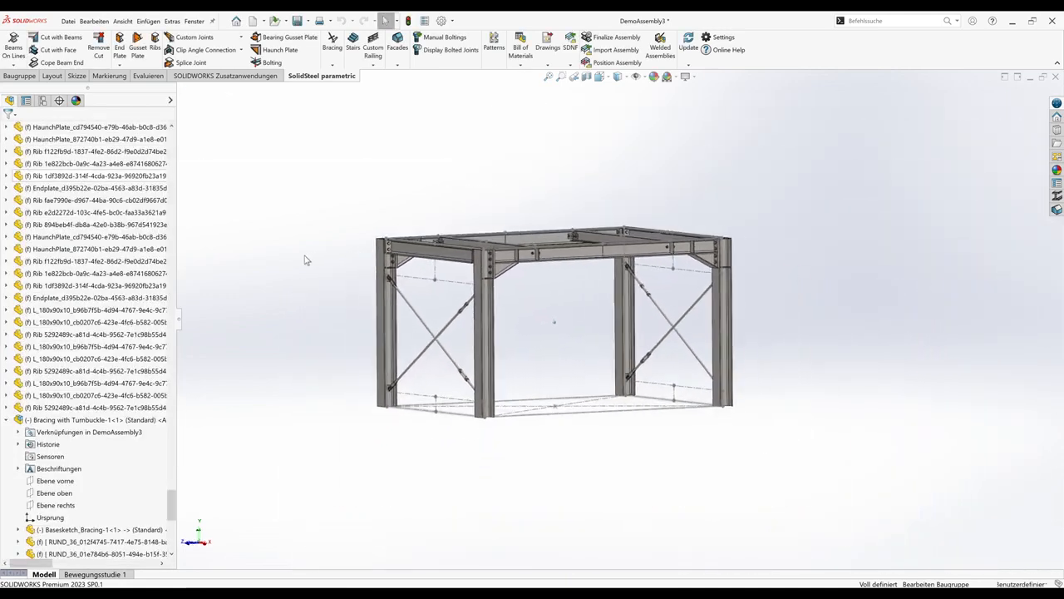
{"action": "scroll", "coordinate": [304, 256], "scroll_direction": "down", "scroll_amount": 8}
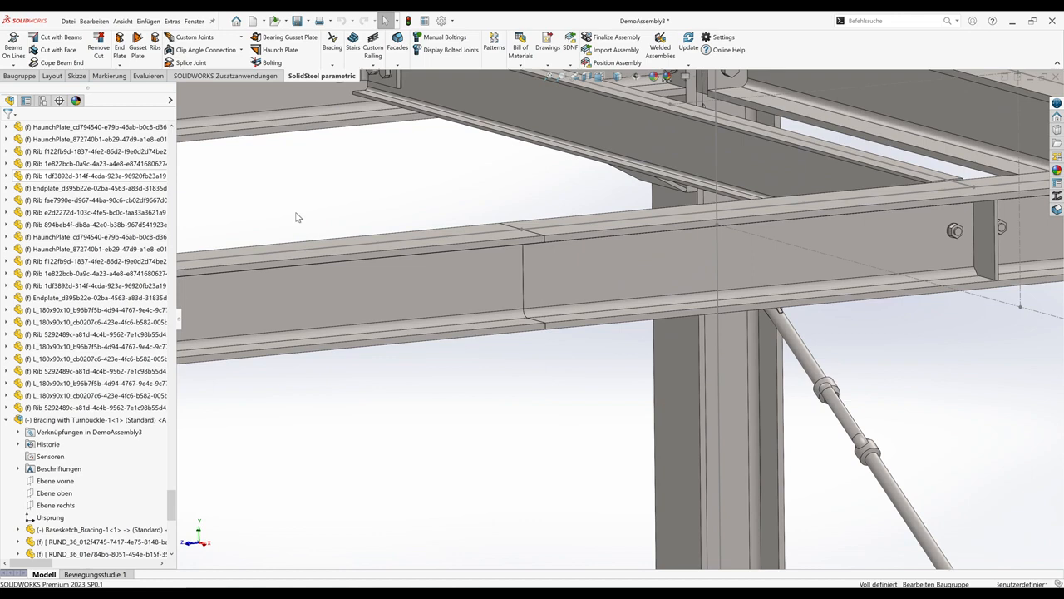
{"action": "left_click", "coordinate": [121, 66]}
{"action": "left_click", "coordinate": [141, 85]}
{"action": "left_click", "coordinate": [441, 264]}
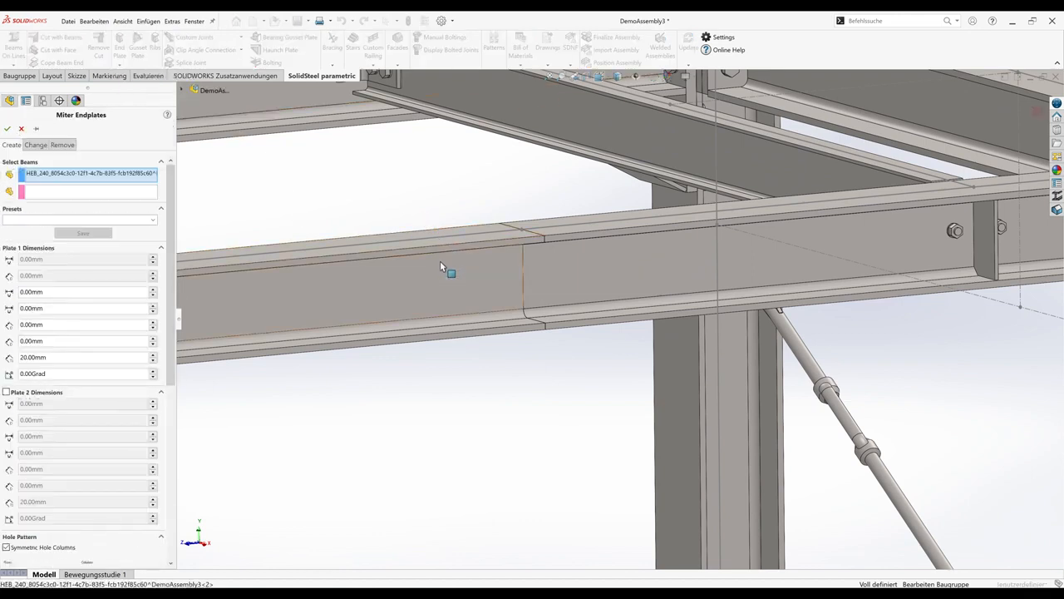
{"action": "left_click", "coordinate": [553, 263]}
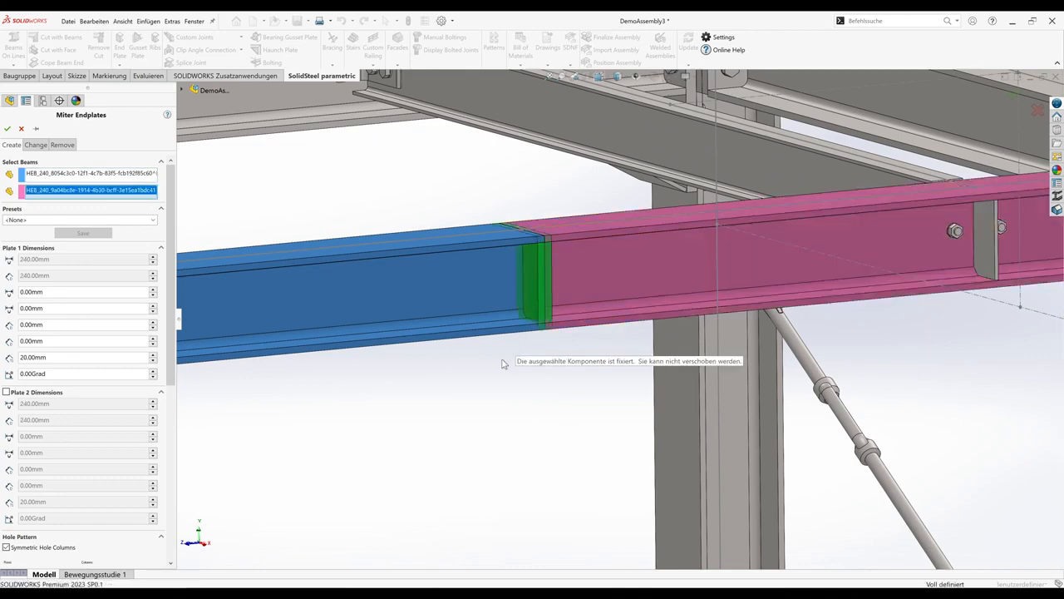
{"action": "left_click", "coordinate": [152, 220]}
{"action": "left_click", "coordinate": [50, 237]}
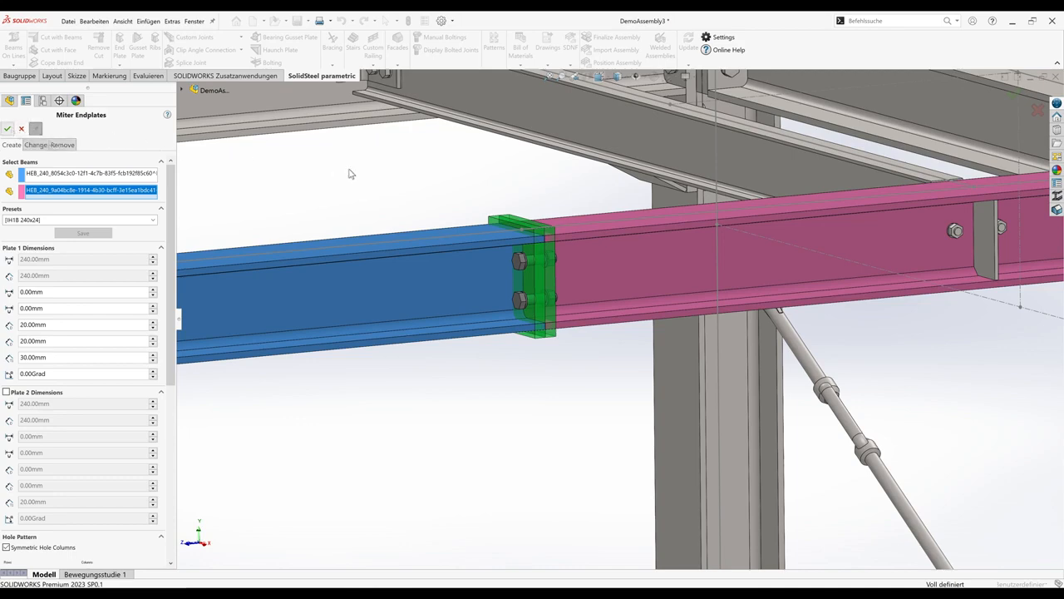
{"action": "key", "text": "Escape"}
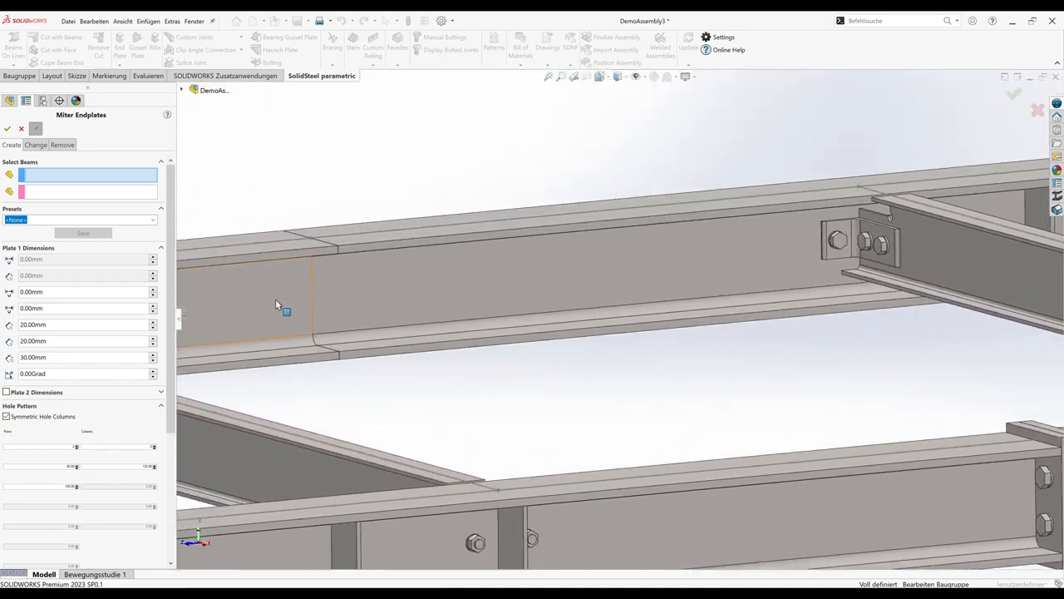
Add miter endplates with the same dimensions between the two HEB 240 beams of the opposite long side.
{"action": "left_click", "coordinate": [276, 304]}
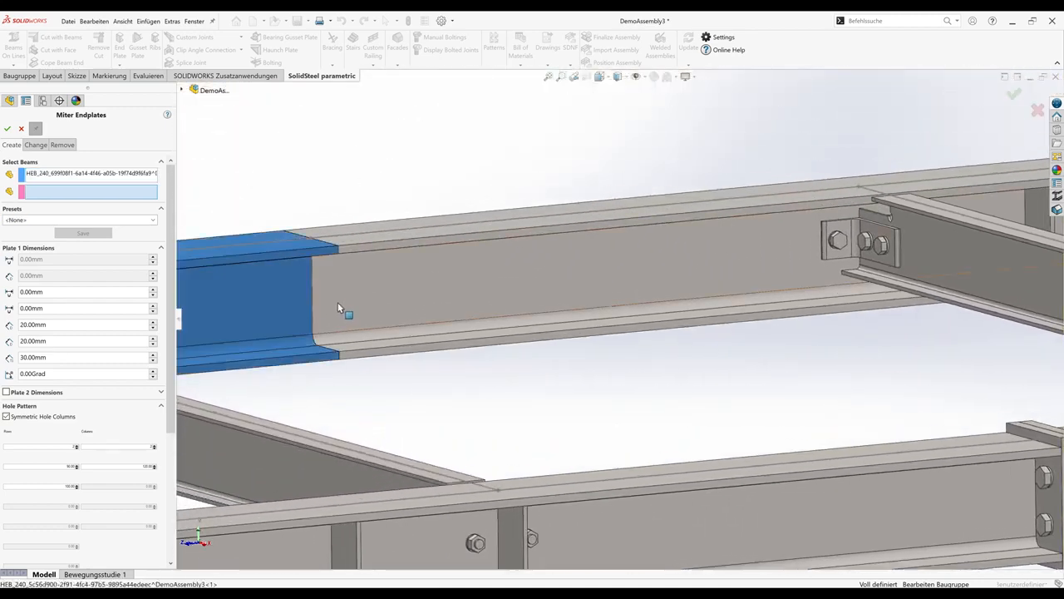
{"action": "left_click", "coordinate": [333, 295]}
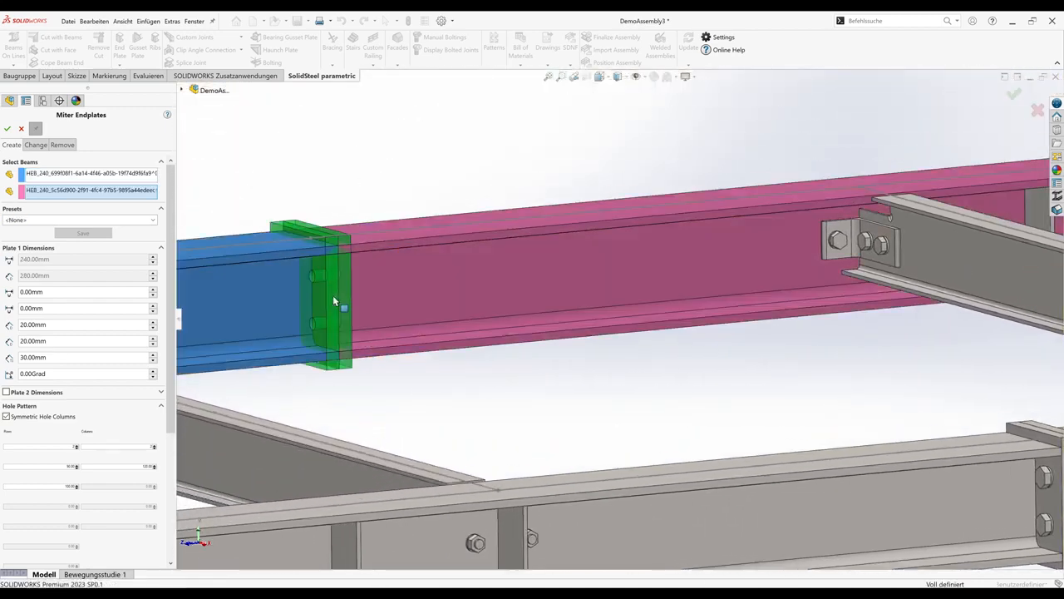
{"action": "left_click", "coordinate": [7, 128]}
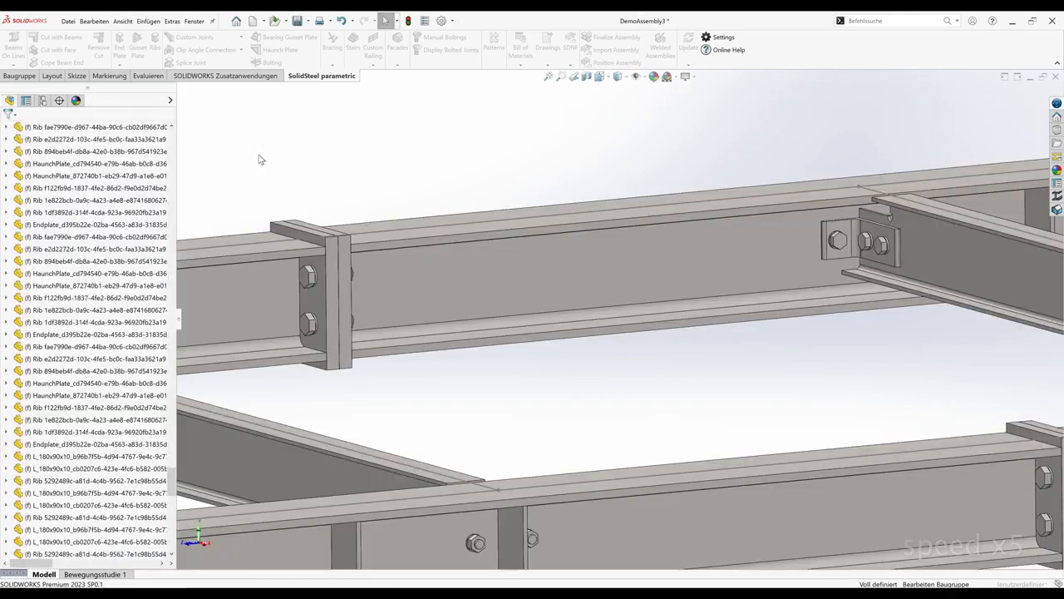
{"action": "left_click", "coordinate": [22, 128]}
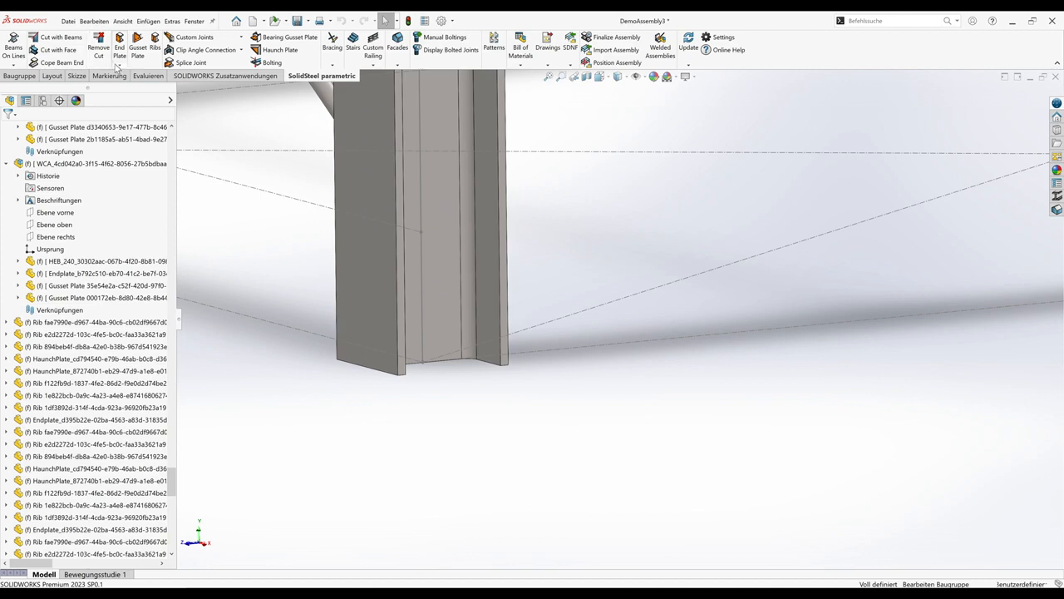
Add a 20 mm thick baseplate with anchoring to the lower end of the front corner column.
{"action": "left_click", "coordinate": [118, 68]}
{"action": "left_click", "coordinate": [133, 97]}
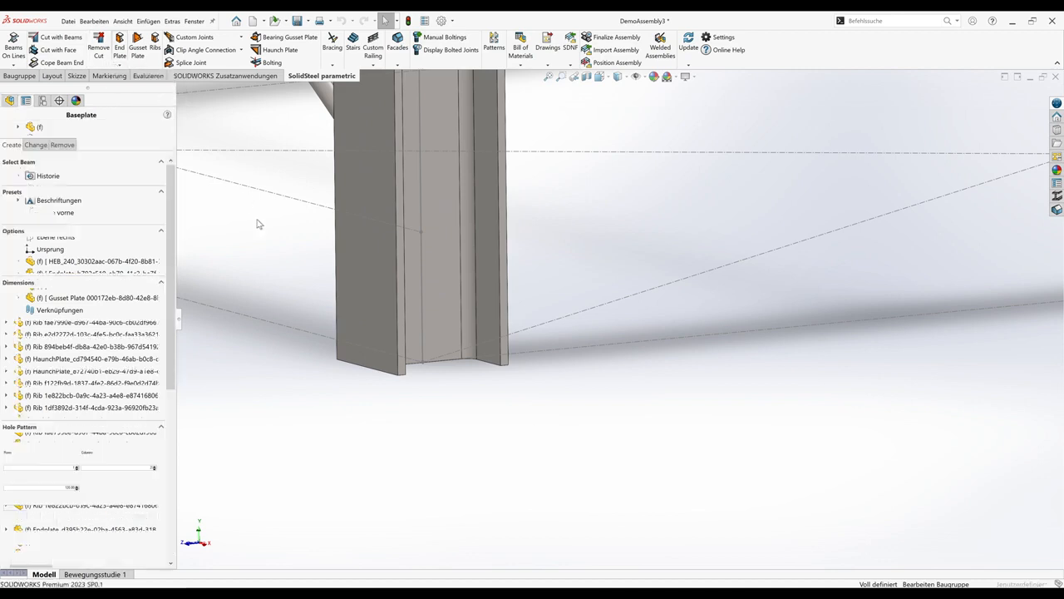
{"action": "left_click", "coordinate": [352, 280]}
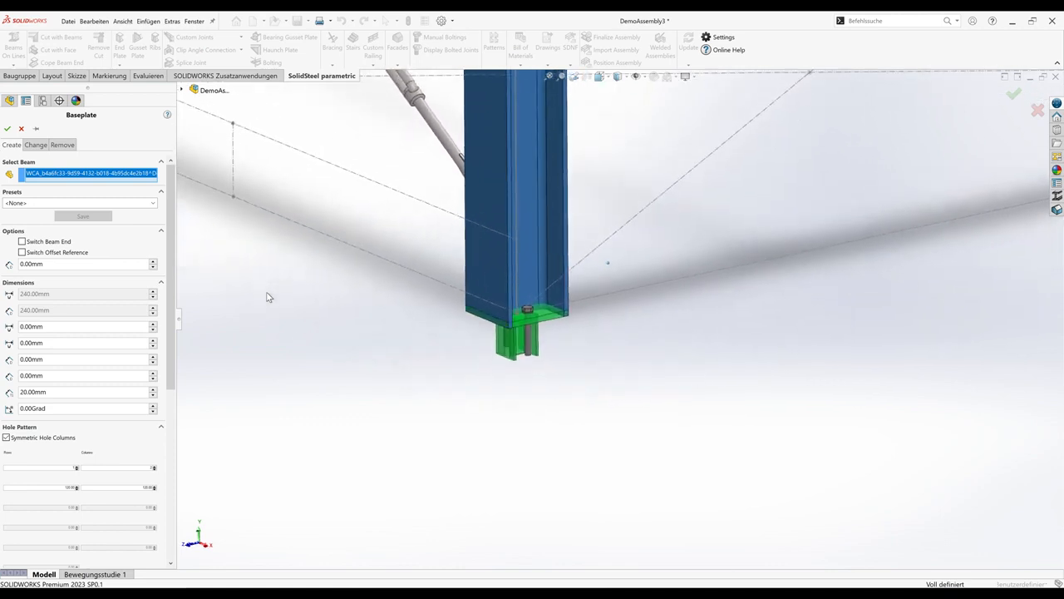
{"action": "left_click", "coordinate": [7, 129]}
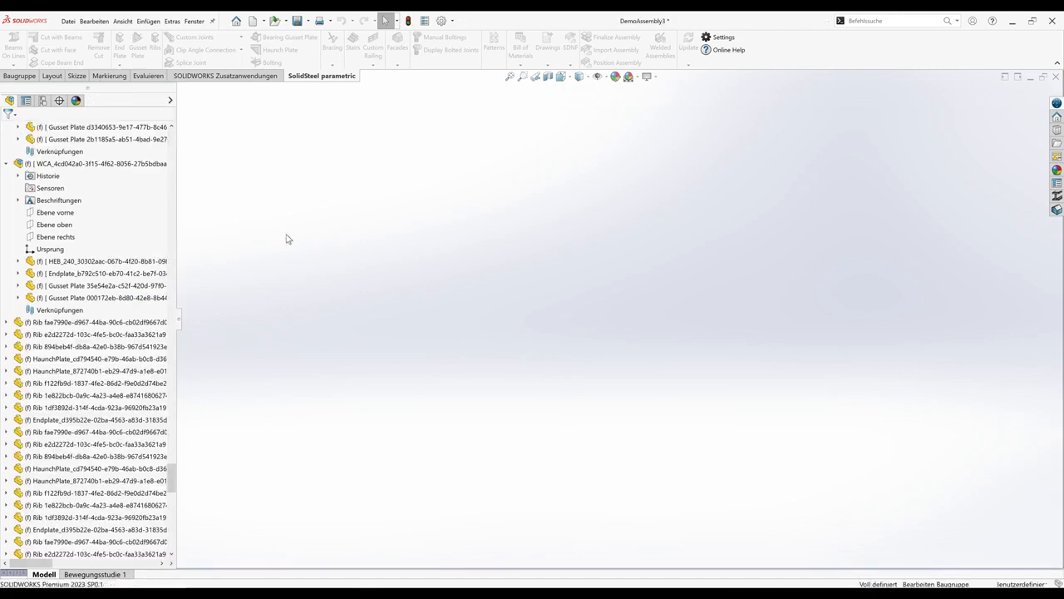
Add the same baseplate to the remaining three columns and save the assembly.
{"action": "scroll", "coordinate": [289, 238], "scroll_direction": "up", "scroll_amount": 5}
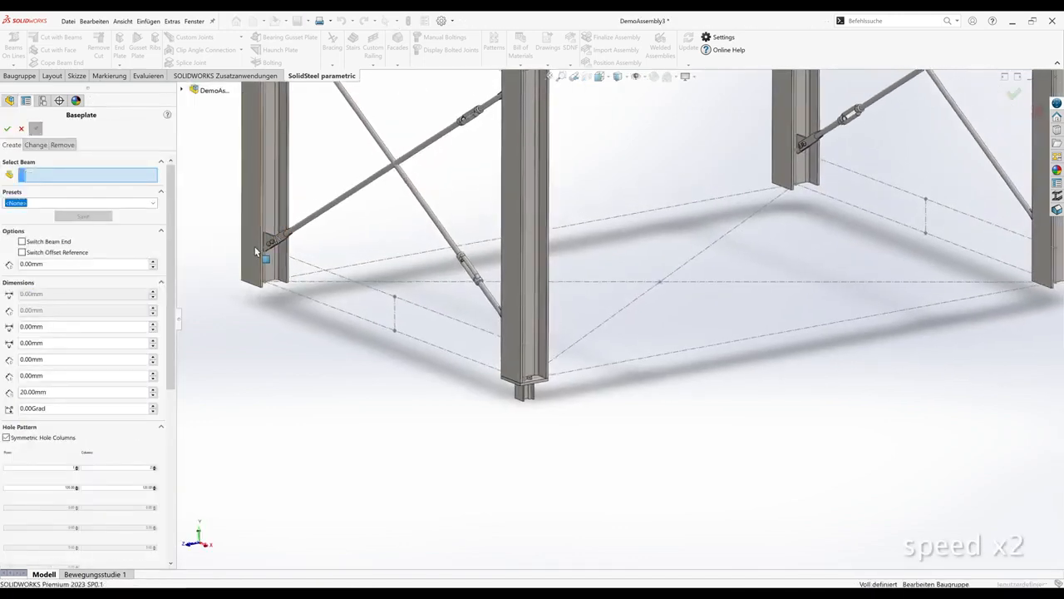
{"action": "left_click", "coordinate": [256, 248]}
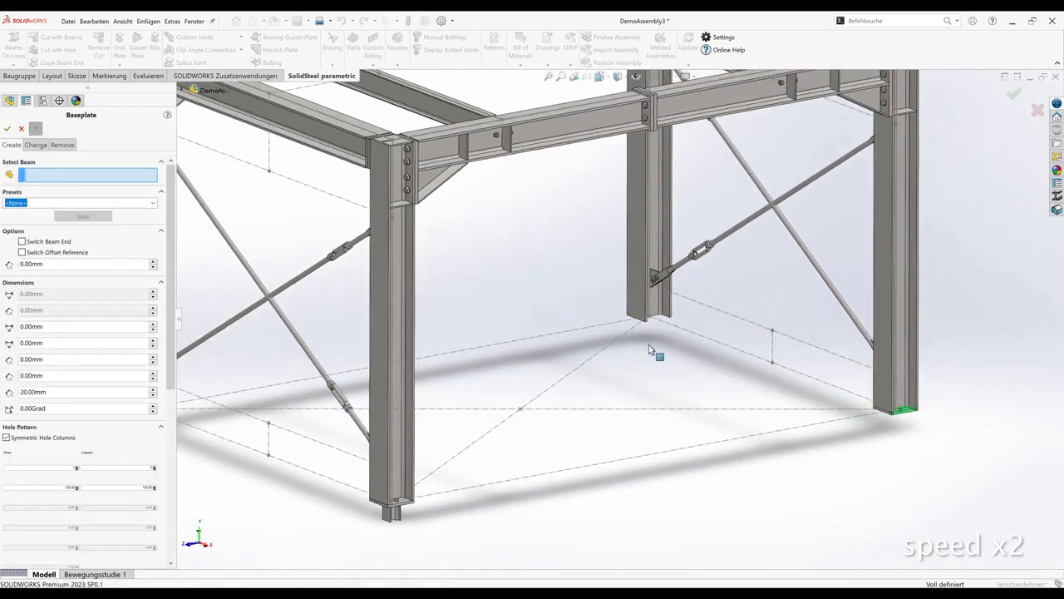
{"action": "left_click", "coordinate": [9, 129]}
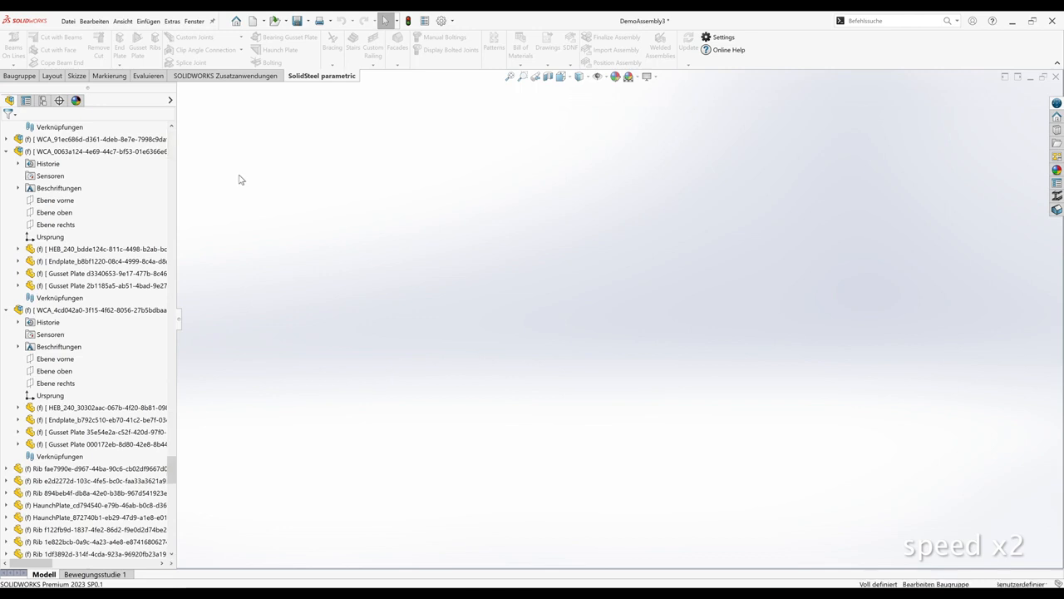
{"action": "left_click", "coordinate": [631, 280]}
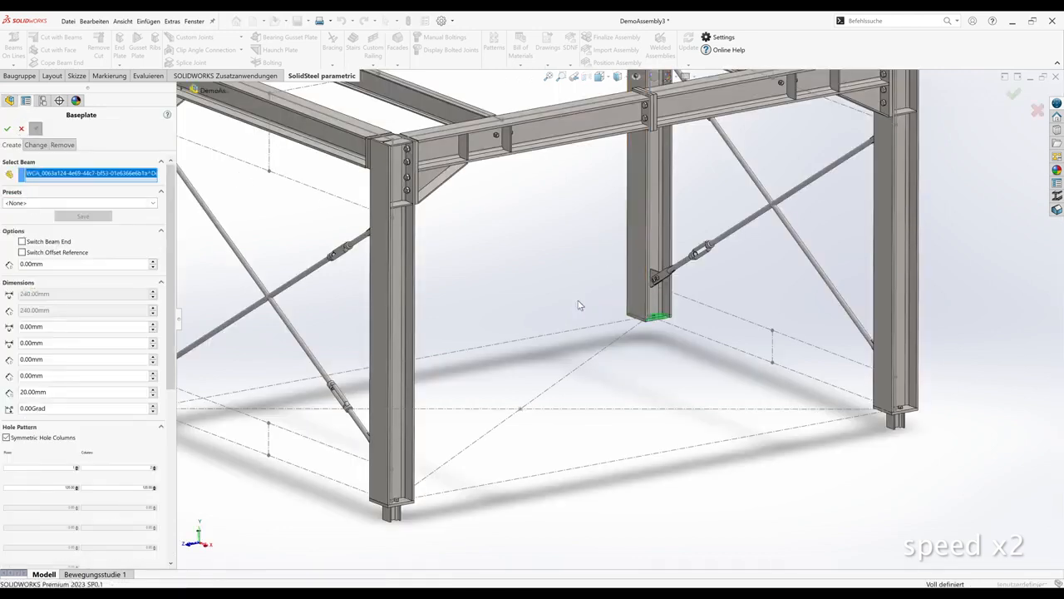
{"action": "left_click", "coordinate": [9, 129]}
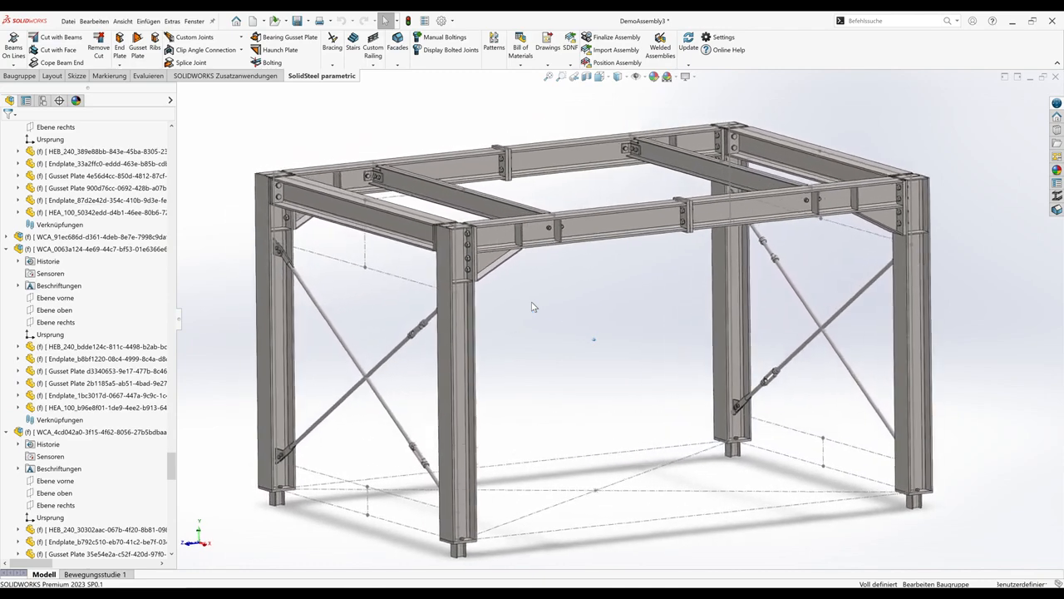
{"action": "key", "text": "ctrl+s"}
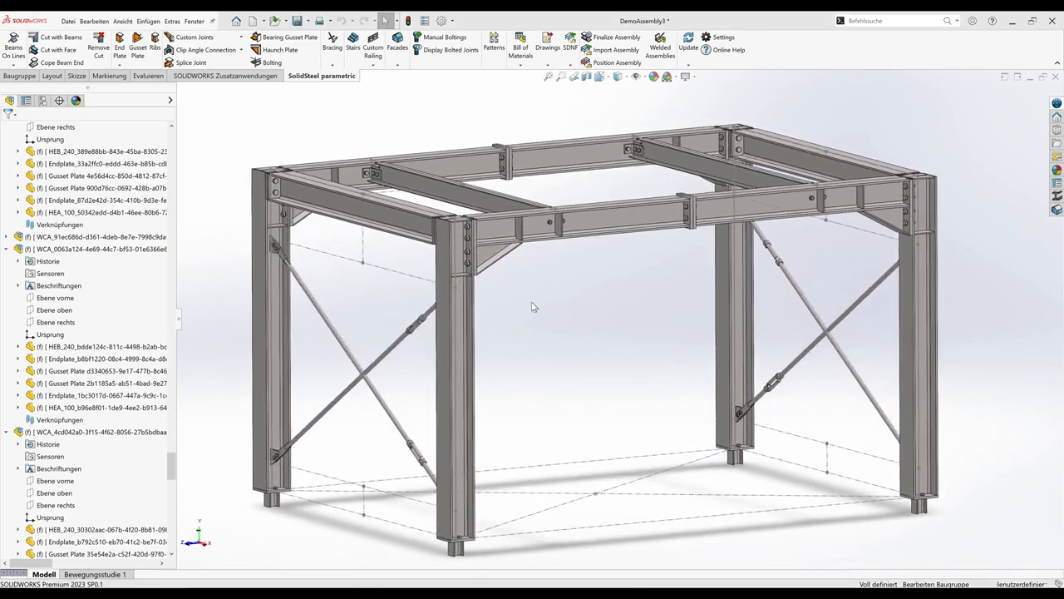
{"action": "key", "text": "Return"}
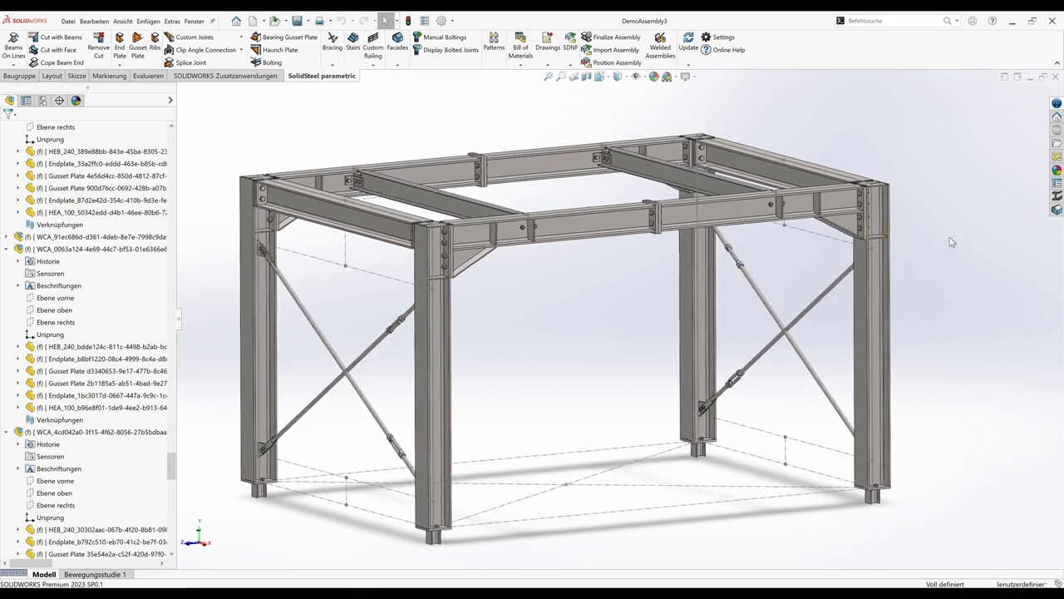
Update the position numbers of the assembly in the SolidSteel parametric Tasks.
{"action": "left_click", "coordinate": [1057, 208]}
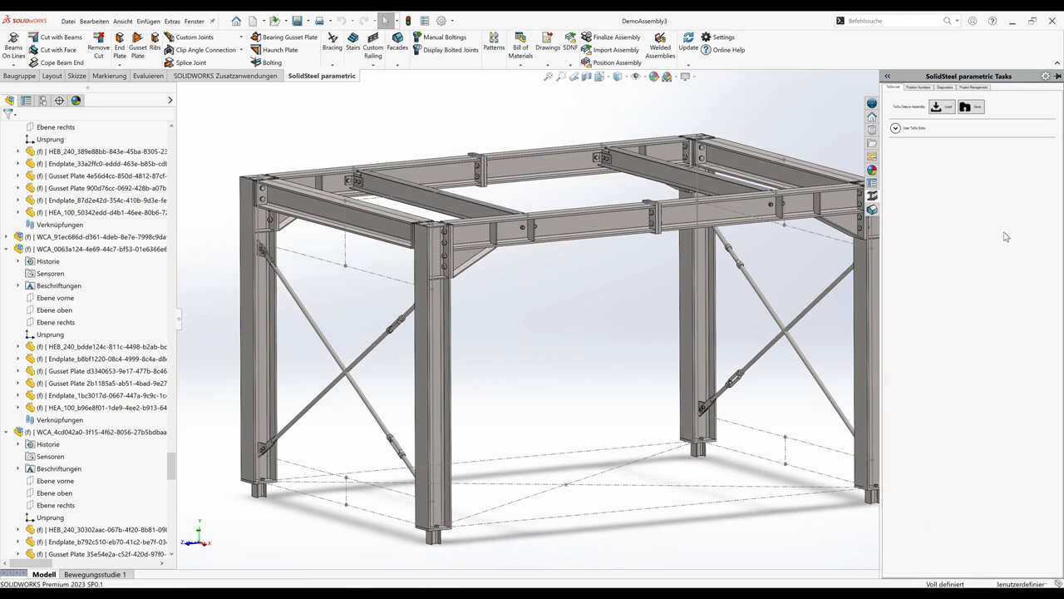
{"action": "left_click", "coordinate": [919, 88]}
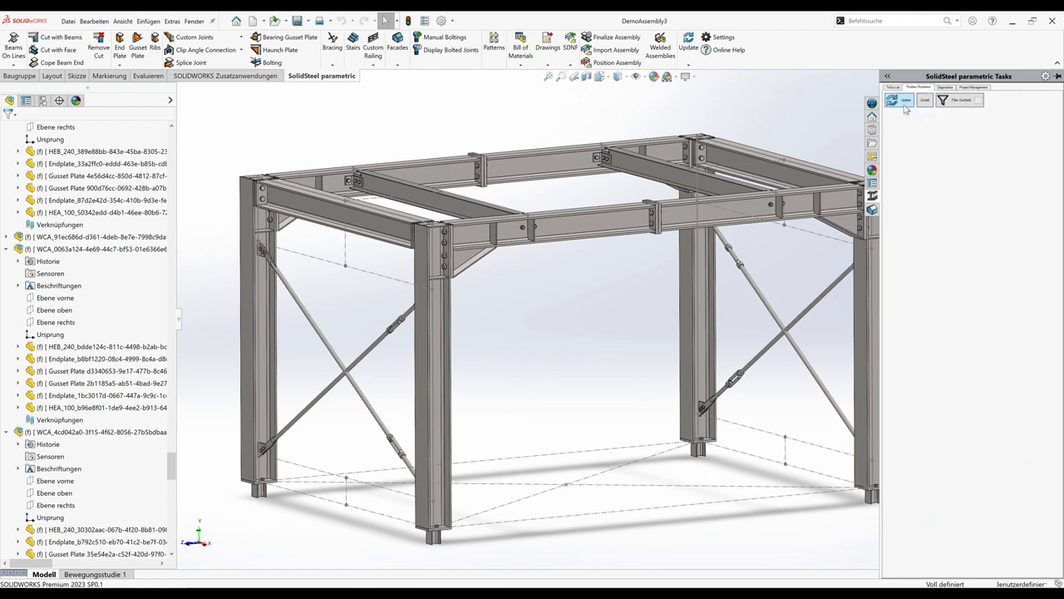
{"action": "left_click", "coordinate": [905, 106]}
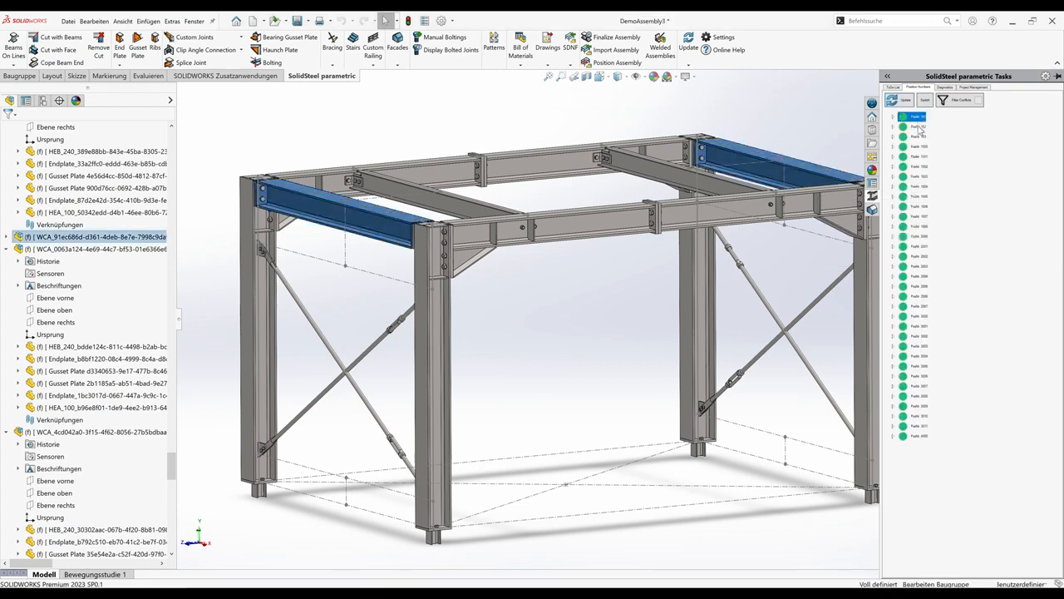
Highlight the parts belonging to the position numbers from 102 to 1004 one after another in the model.
{"action": "left_click", "coordinate": [917, 126]}
{"action": "left_click", "coordinate": [918, 136]}
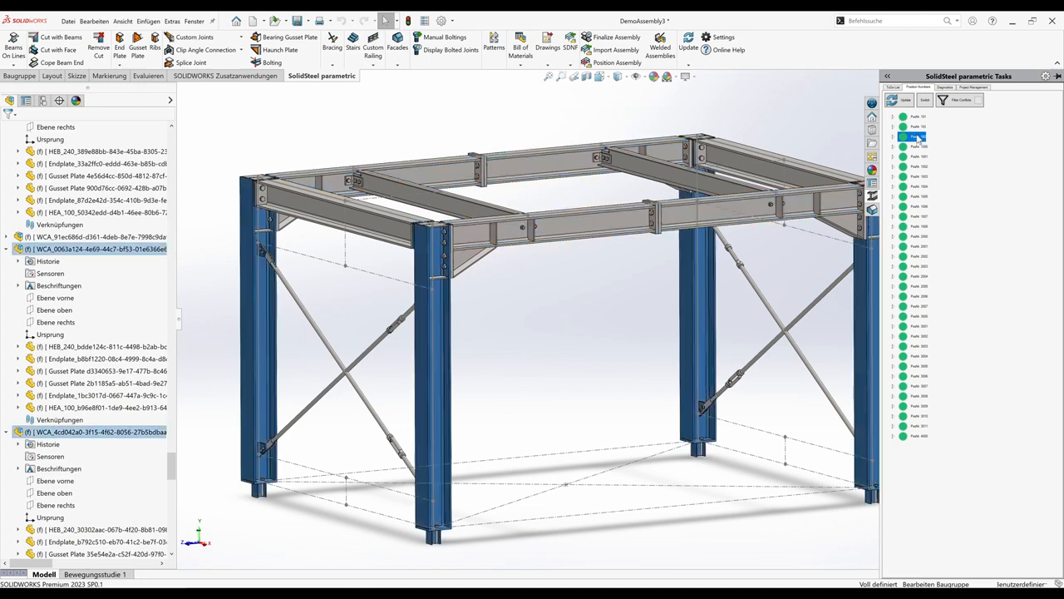
{"action": "left_click", "coordinate": [920, 146]}
{"action": "left_click", "coordinate": [920, 156]}
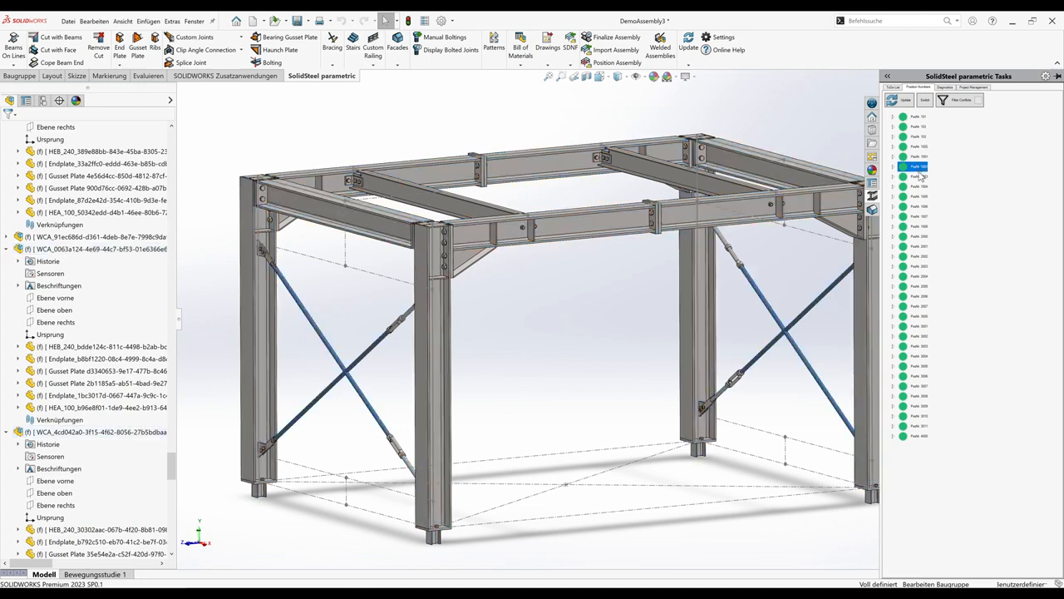
{"action": "left_click", "coordinate": [919, 177]}
{"action": "left_click", "coordinate": [920, 186]}
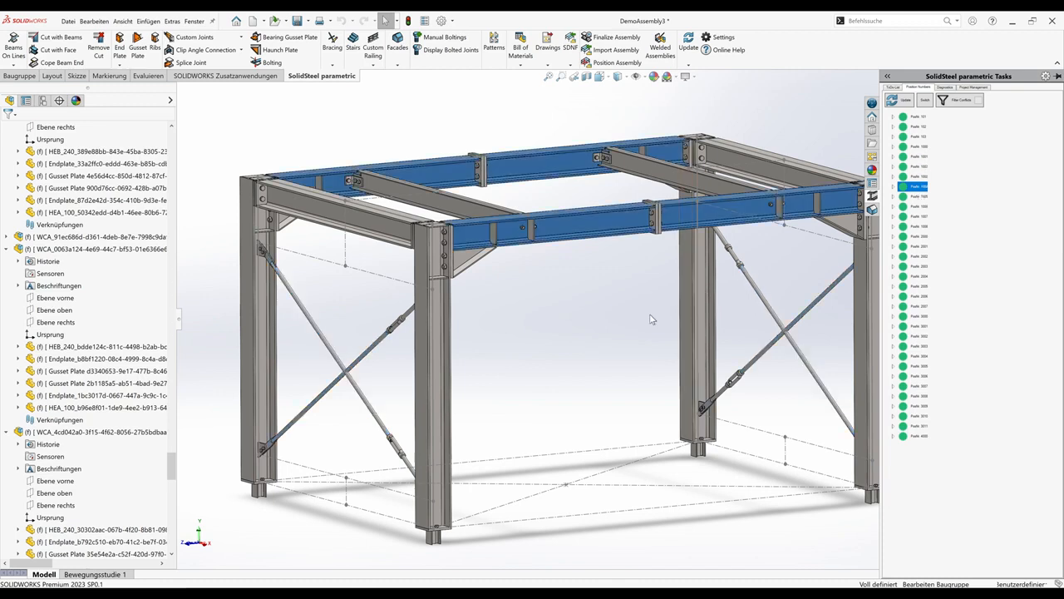
Write the bill of materials metadata into the part properties of all components using the standard data.
{"action": "left_click", "coordinate": [523, 64]}
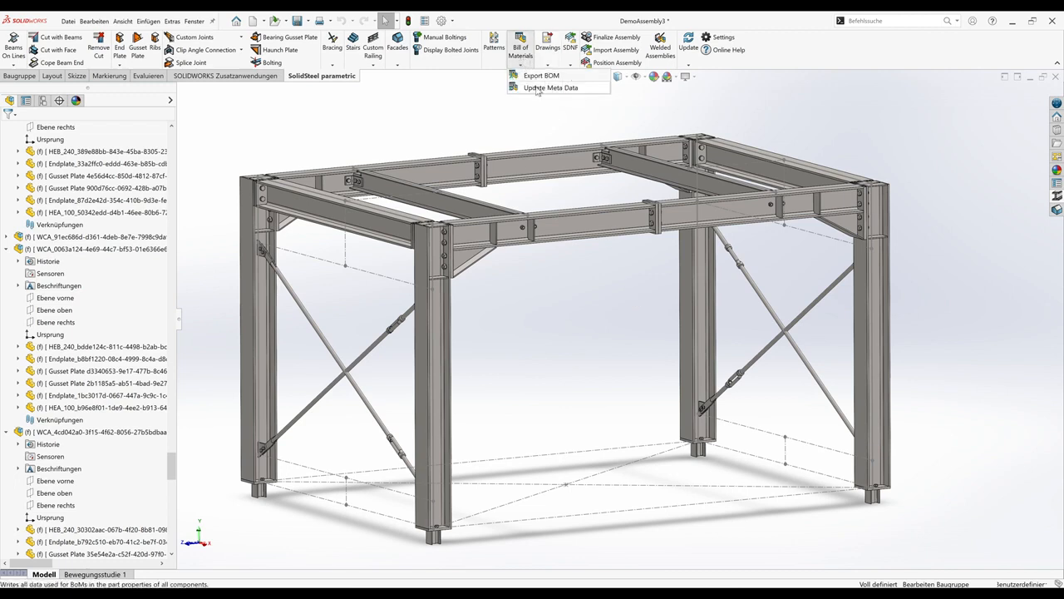
{"action": "left_click", "coordinate": [539, 87]}
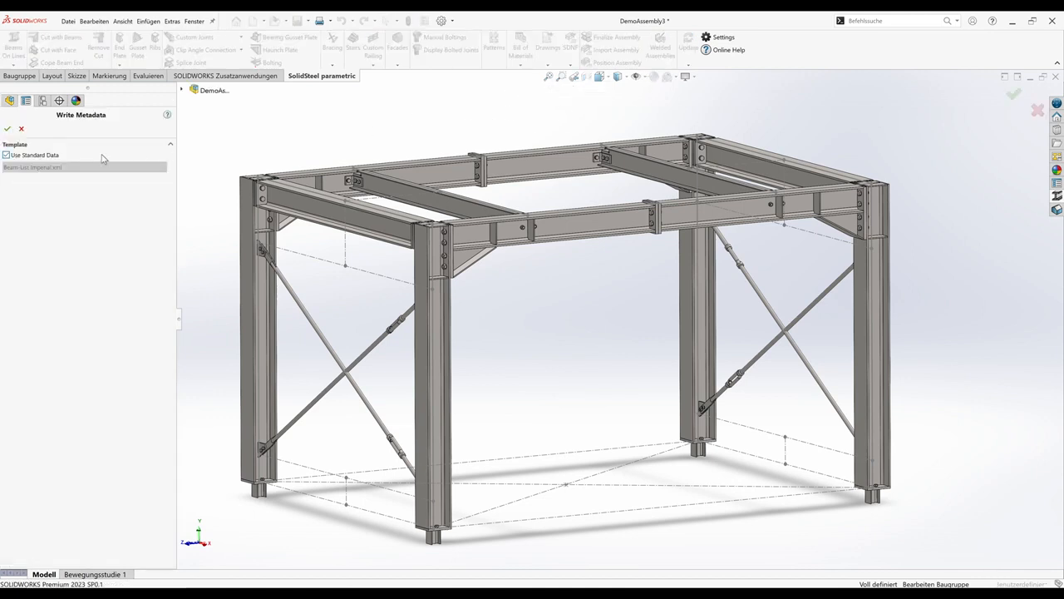
{"action": "left_click", "coordinate": [7, 129]}
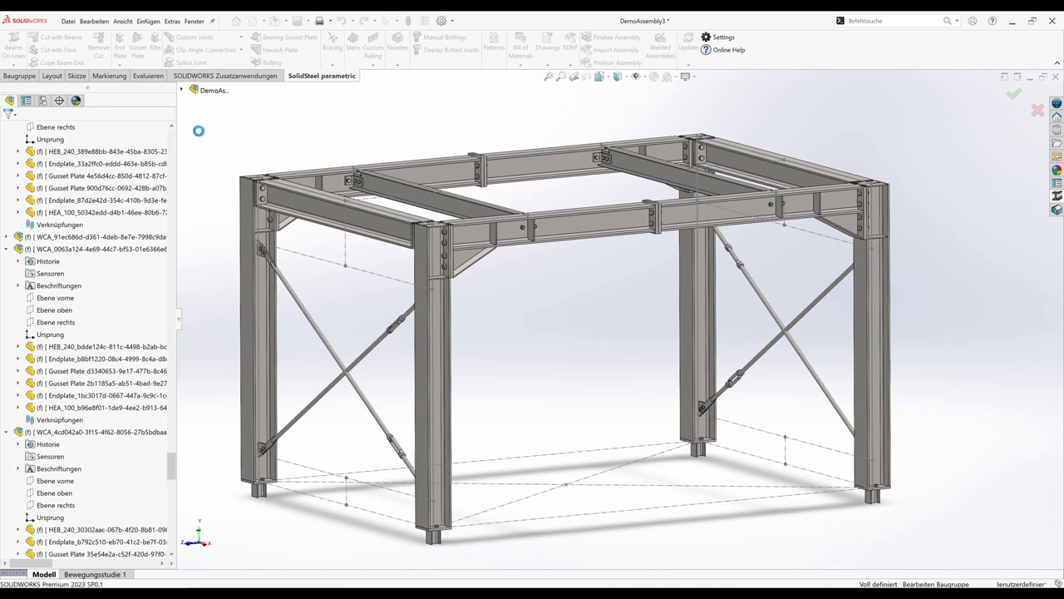
Open the IPE 180 cross beam as a separate part and examine its first two cut features.
{"action": "left_click", "coordinate": [372, 191]}
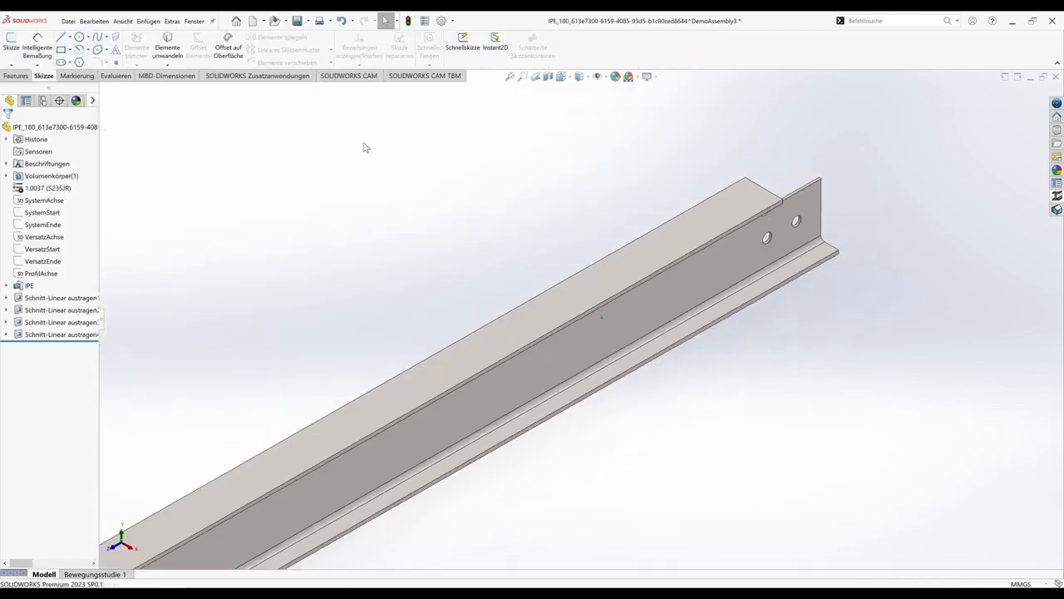
{"action": "scroll", "coordinate": [364, 143], "scroll_direction": "up", "scroll_amount": 3}
{"action": "middle_click_drag", "start_coordinate": [363, 143], "coordinate": [359, 145]}
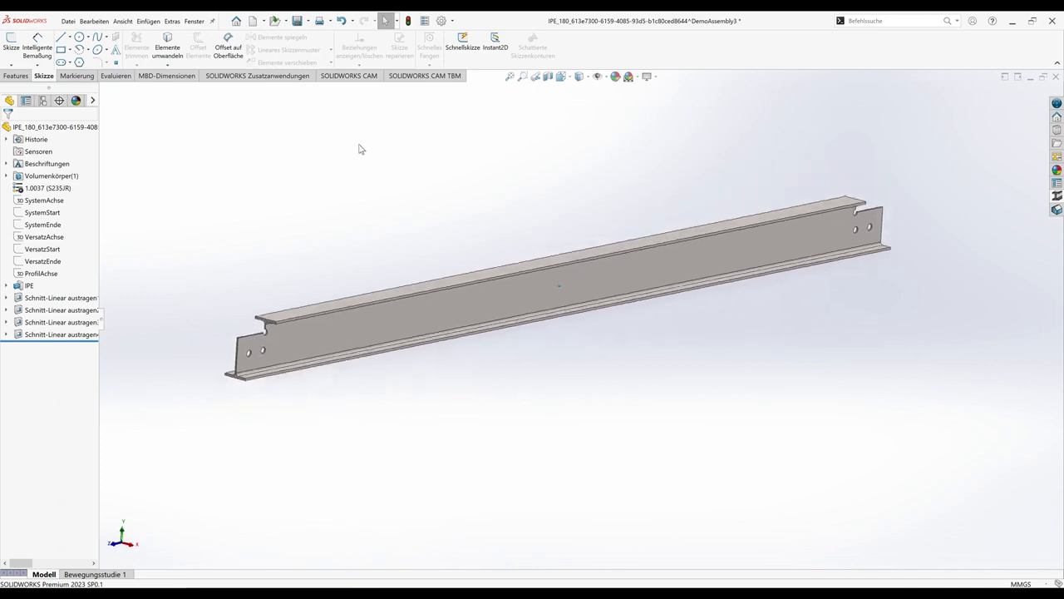
{"action": "left_click", "coordinate": [38, 298]}
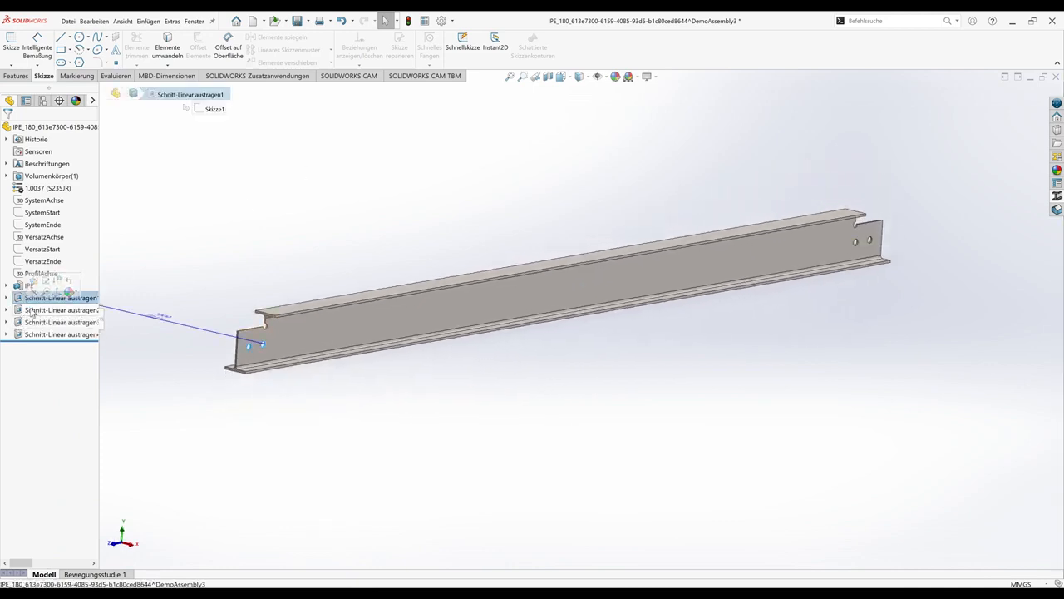
{"action": "left_click", "coordinate": [34, 310]}
{"action": "left_click", "coordinate": [33, 310]}
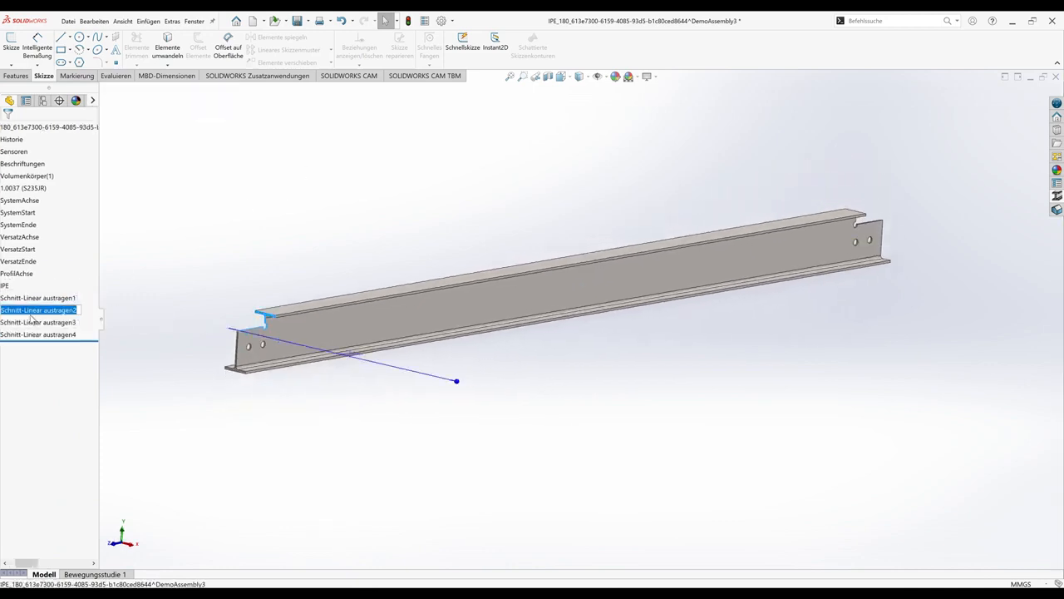
{"action": "left_click", "coordinate": [158, 266]}
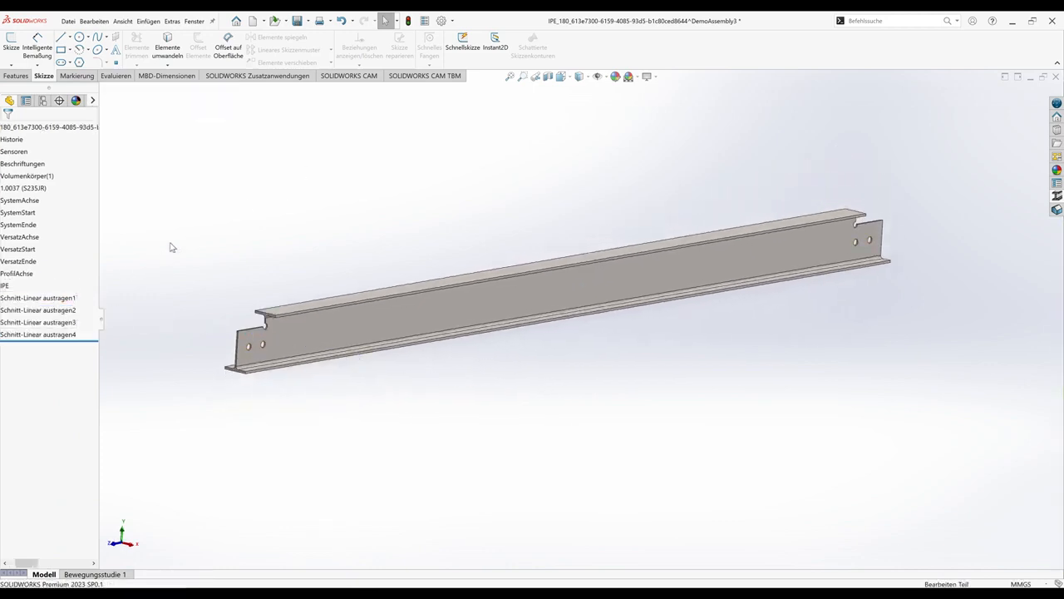
Review the custom file properties of the IPE 180 beam and close the part with its changes saved.
{"action": "left_click", "coordinate": [425, 20]}
{"action": "left_click", "coordinate": [376, 208]}
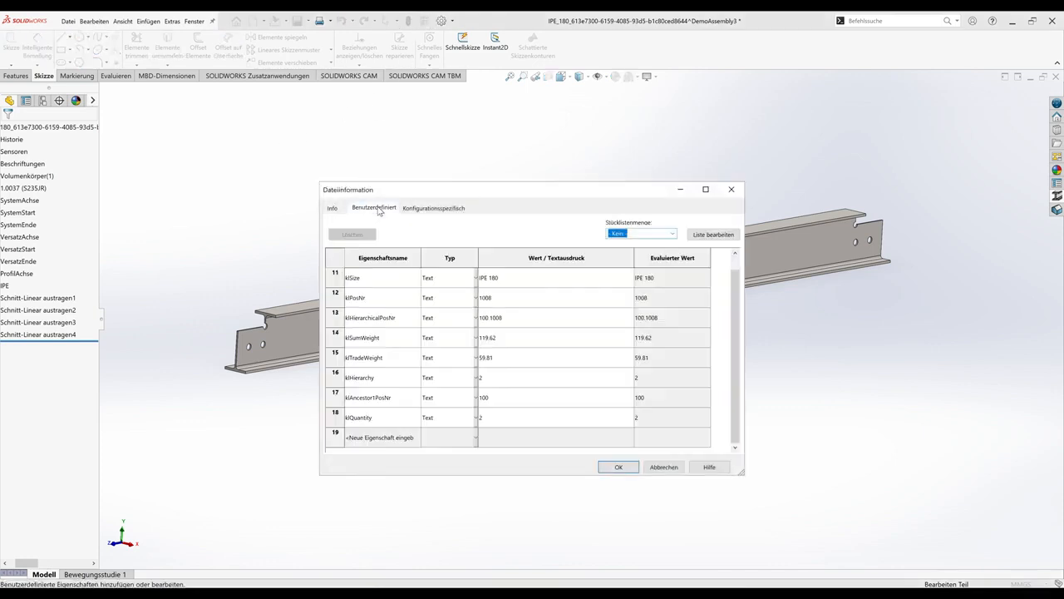
{"action": "left_click_drag", "start_coordinate": [734, 291], "coordinate": [737, 262]}
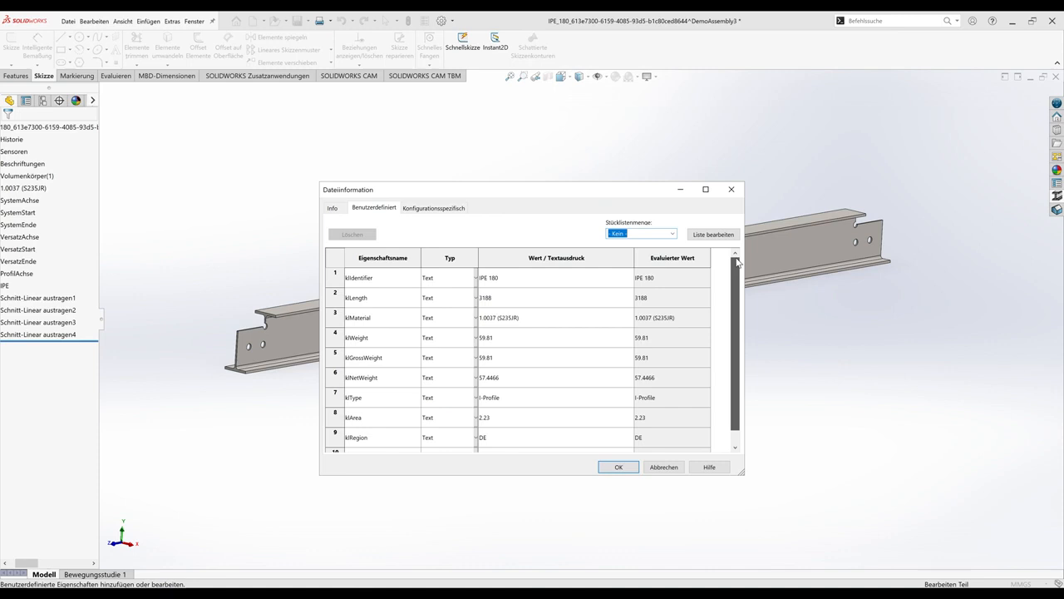
{"action": "left_click_drag", "start_coordinate": [736, 262], "coordinate": [739, 290]}
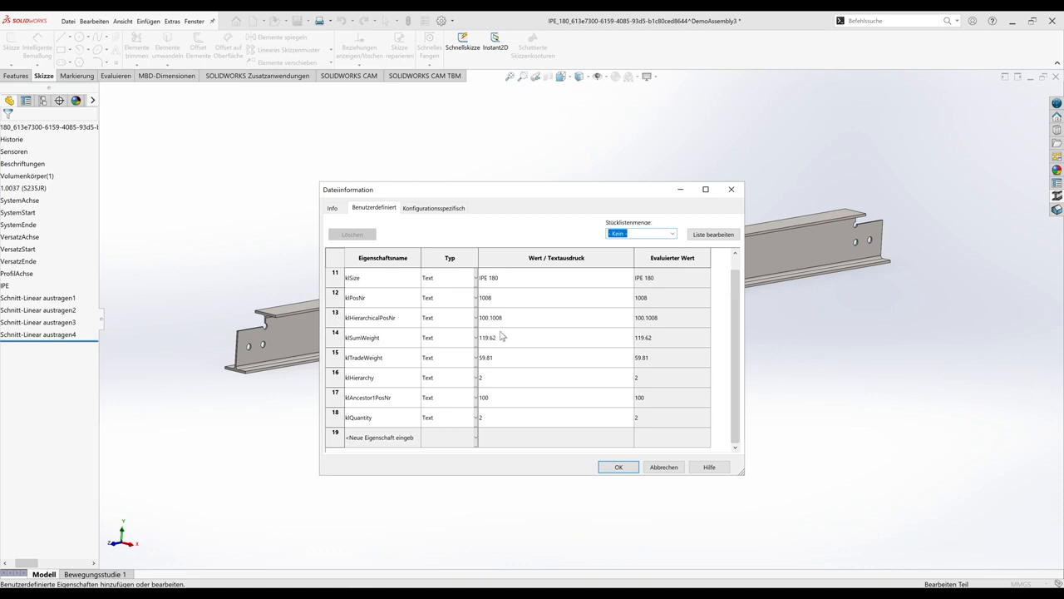
{"action": "left_click", "coordinate": [618, 467]}
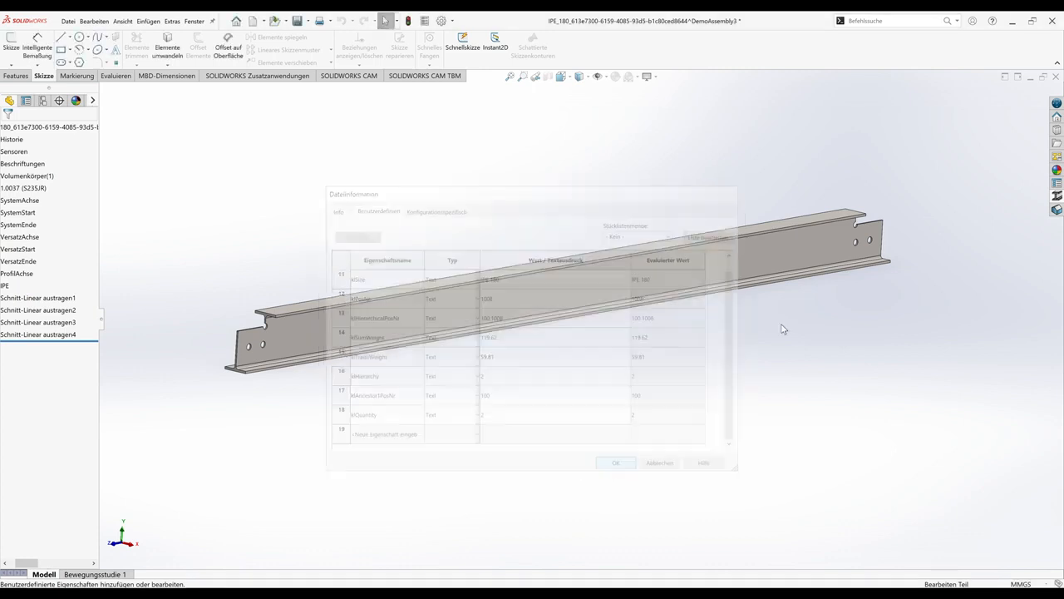
{"action": "left_click", "coordinate": [1056, 77]}
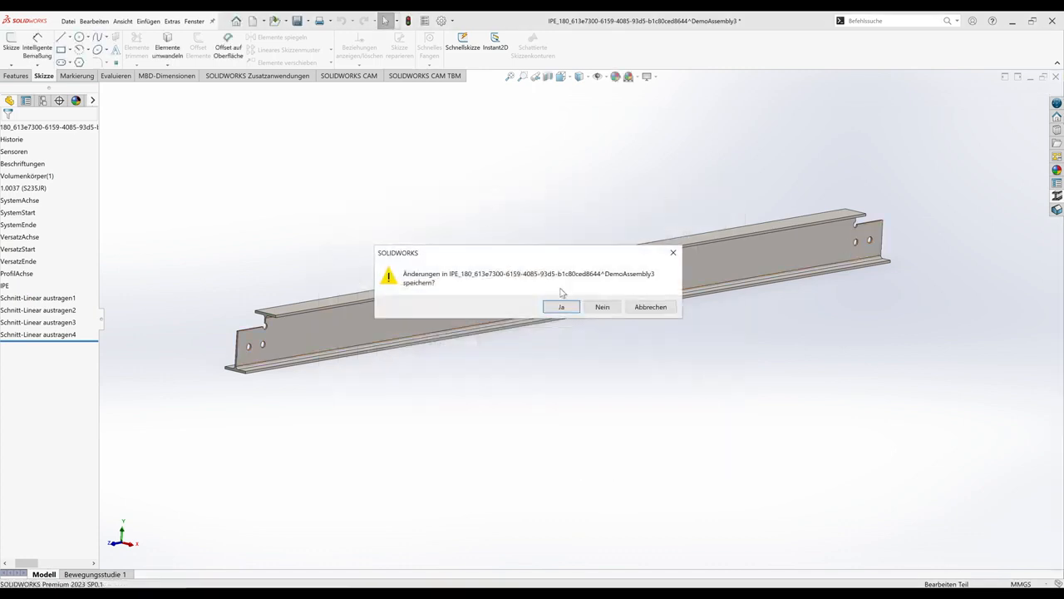
{"action": "left_click", "coordinate": [561, 306]}
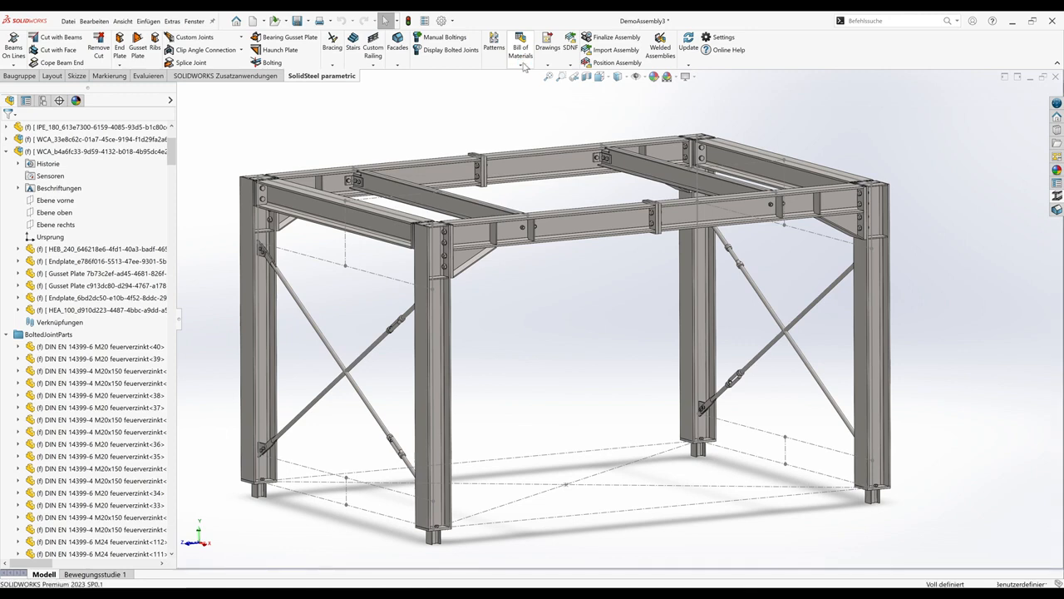
Set up a BOM export of the assembly with the BOM-List.xml template and the KL_Head_en.xlsx header.
{"action": "left_click", "coordinate": [523, 66]}
{"action": "left_click", "coordinate": [536, 74]}
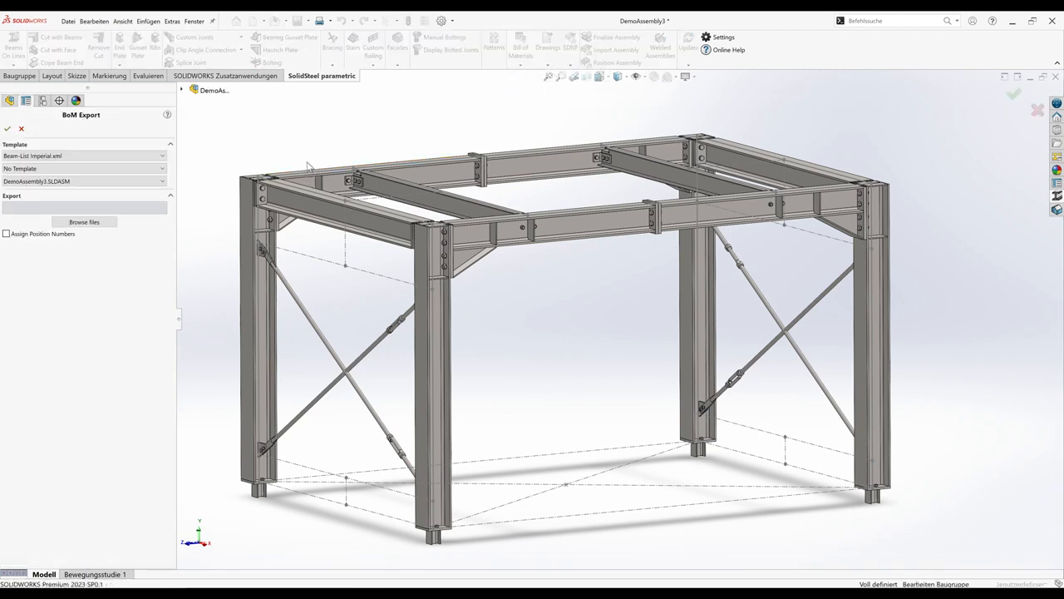
{"action": "left_click", "coordinate": [58, 158]}
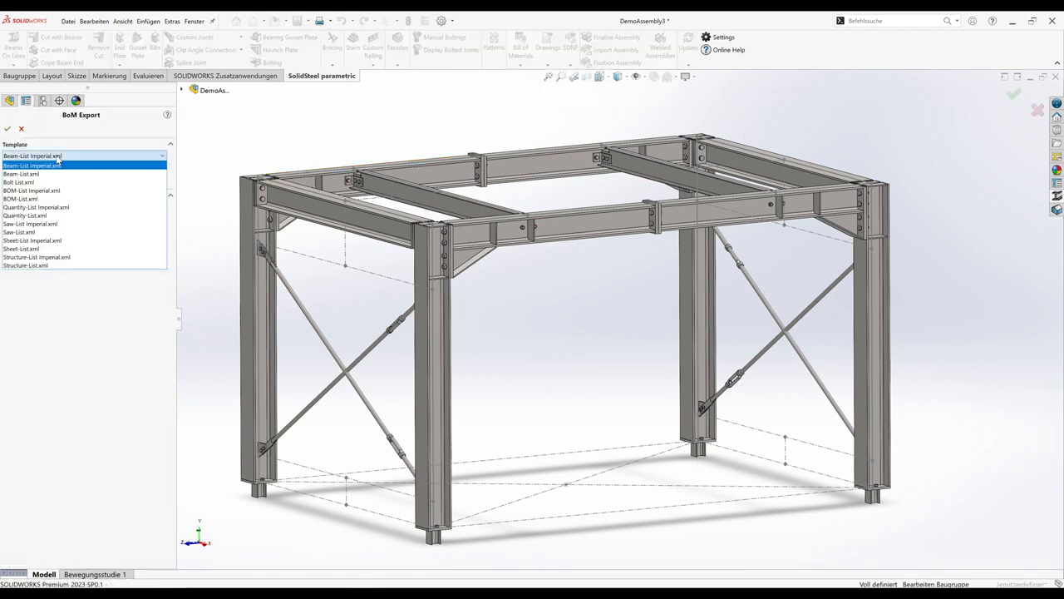
{"action": "left_click", "coordinate": [23, 199]}
{"action": "left_click", "coordinate": [34, 169]}
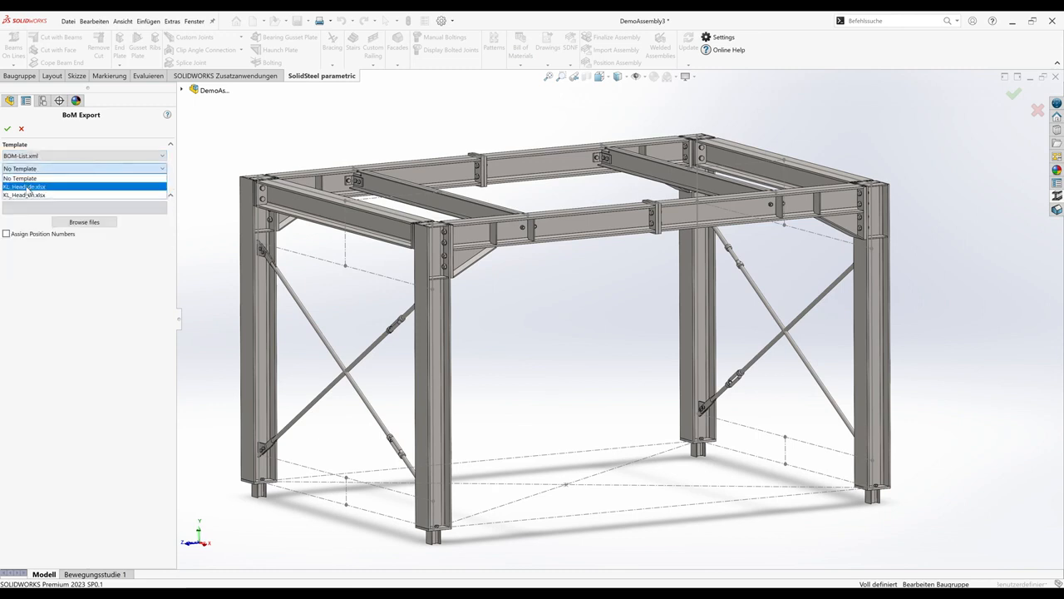
{"action": "left_click", "coordinate": [27, 196]}
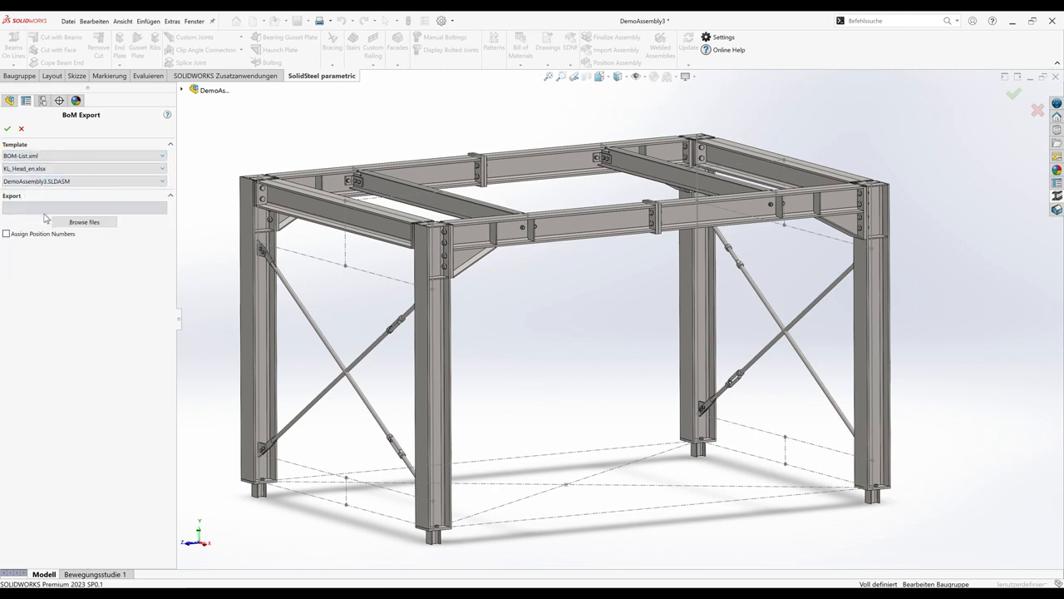
Set the export file to DemoBOM in the Documents folder and export the bill of materials.
{"action": "left_click", "coordinate": [79, 222]}
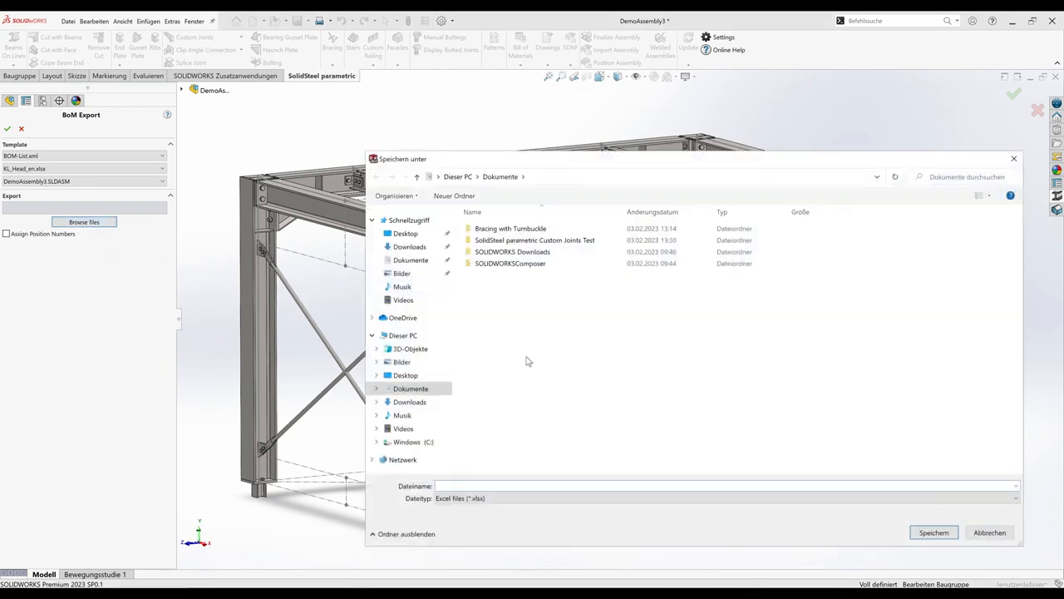
{"action": "type", "text": "DemoBOM"}
{"action": "left_click", "coordinate": [932, 532]}
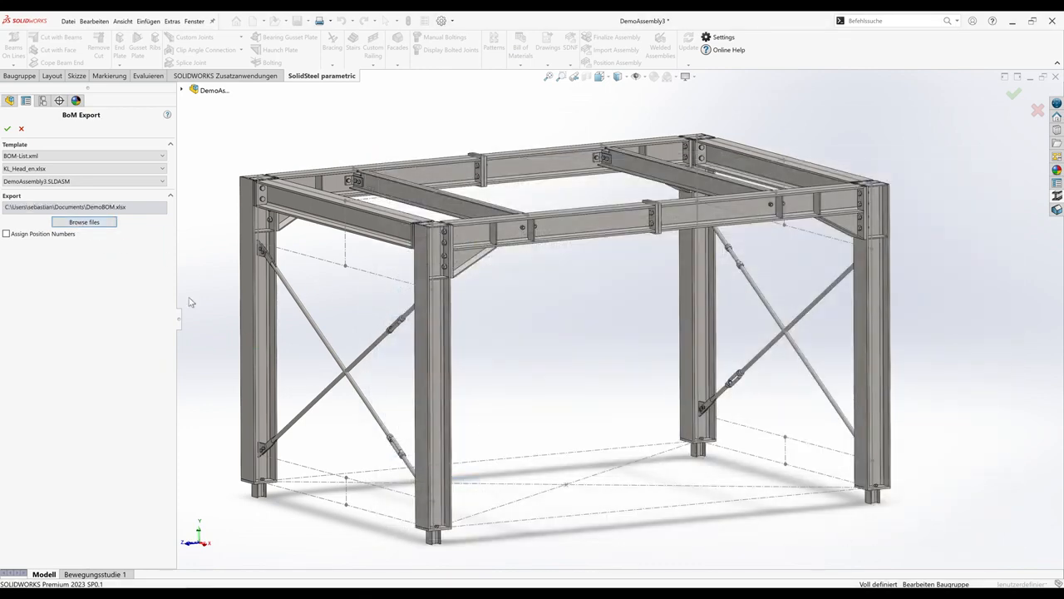
{"action": "left_click", "coordinate": [7, 128]}
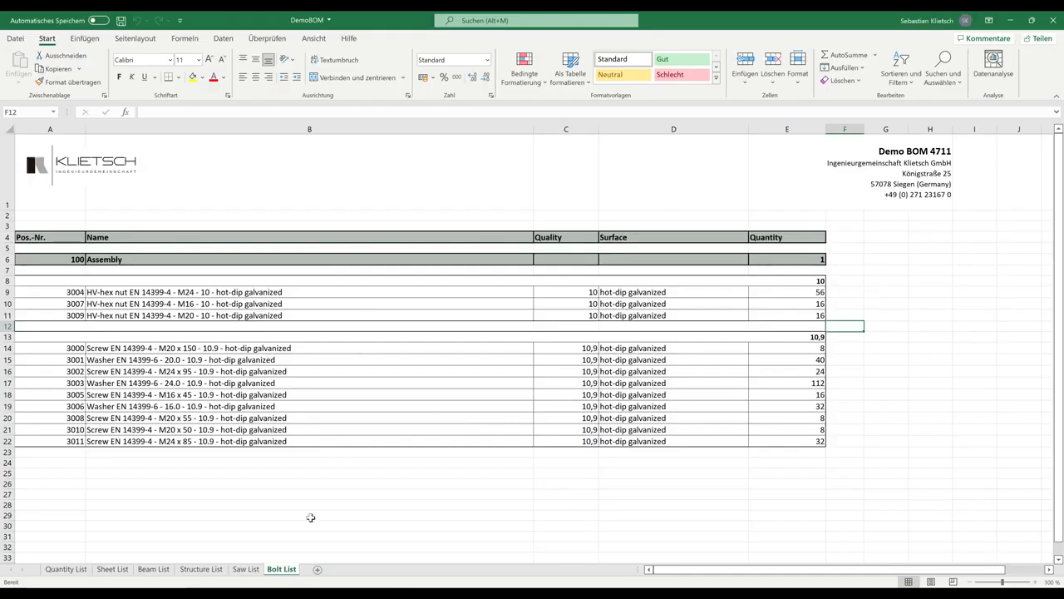
Examine the saw list and the whole structure list of the exported DemoBOM workbook in Excel.
{"action": "left_click", "coordinate": [246, 569]}
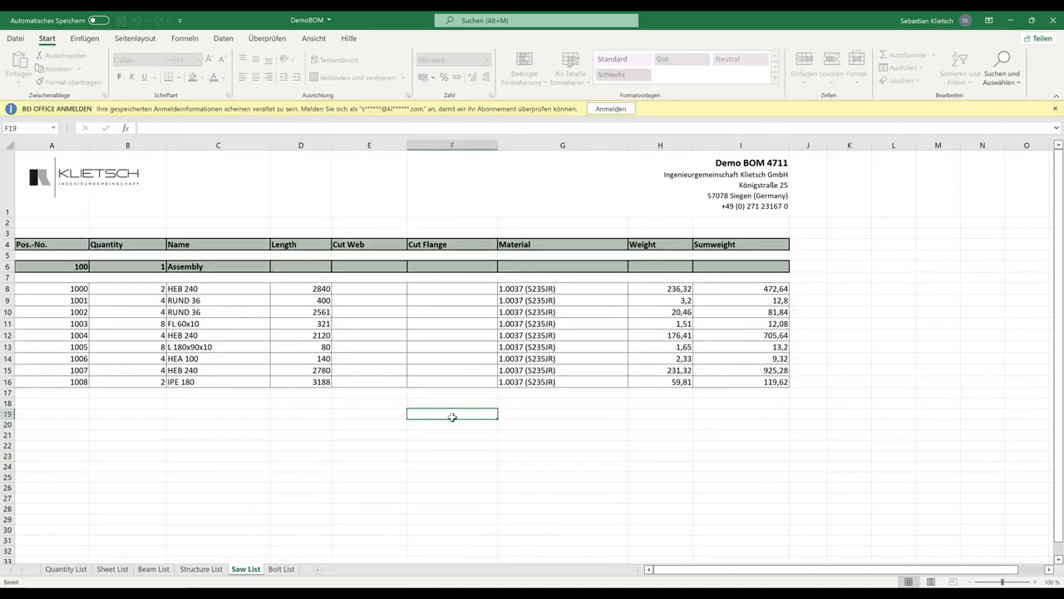
{"action": "left_click_drag", "start_coordinate": [374, 291], "coordinate": [441, 371]}
{"action": "left_click", "coordinate": [436, 401]}
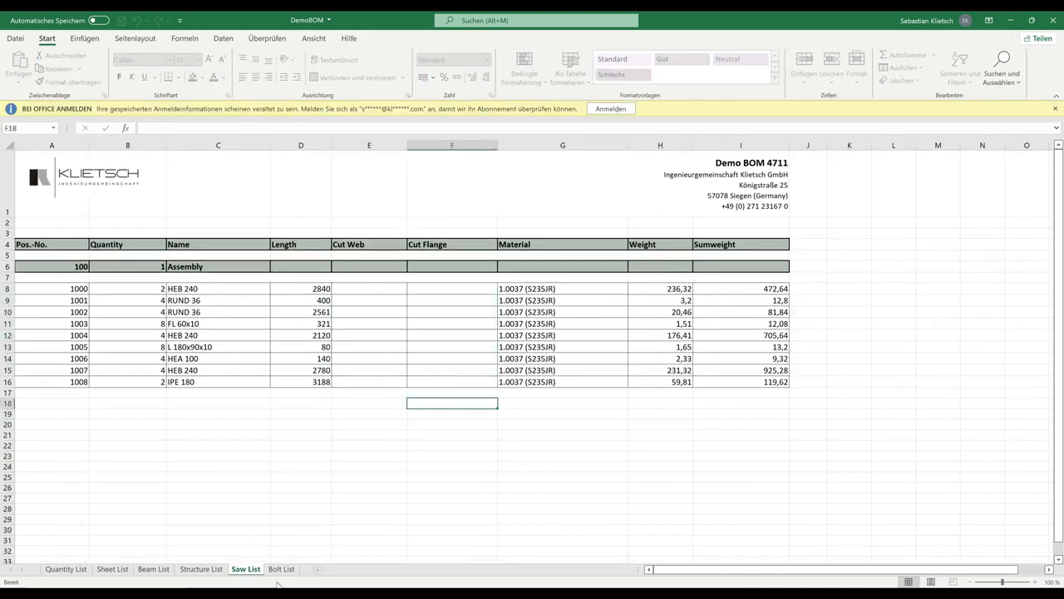
{"action": "left_click", "coordinate": [202, 568]}
{"action": "scroll", "coordinate": [238, 455], "scroll_direction": "down", "scroll_amount": 9}
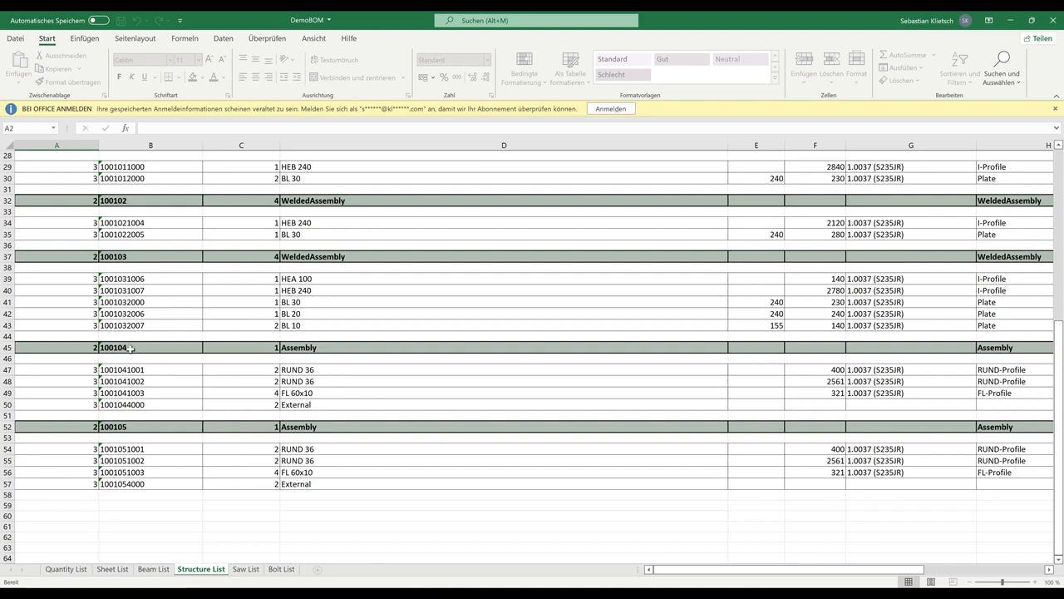
{"action": "scroll", "coordinate": [196, 374], "scroll_direction": "up", "scroll_amount": 9}
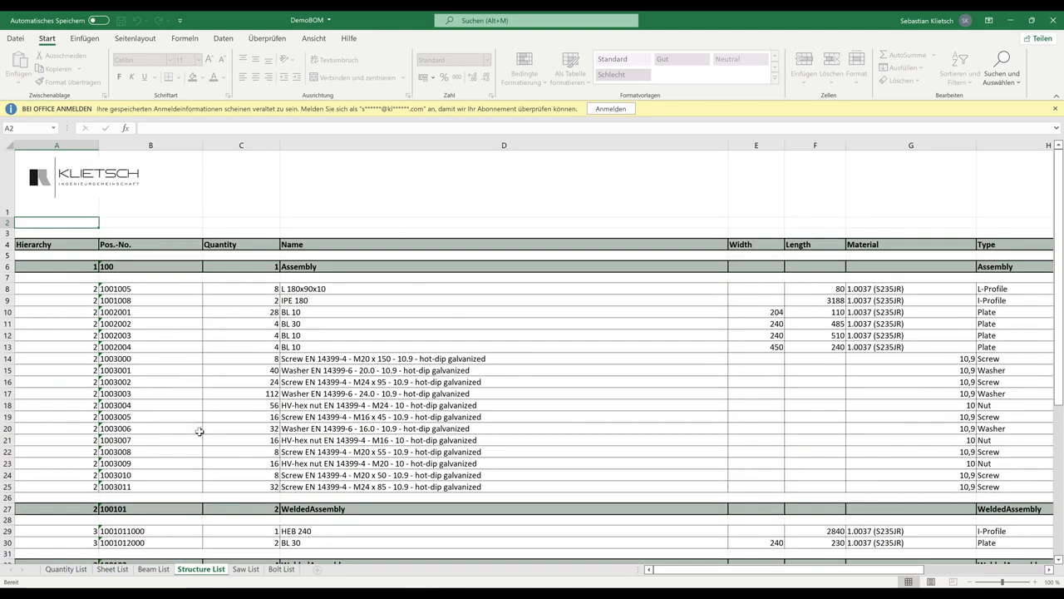
Examine the beam, sheet and quantity lists of the DemoBOM workbook and close it.
{"action": "left_click", "coordinate": [155, 570]}
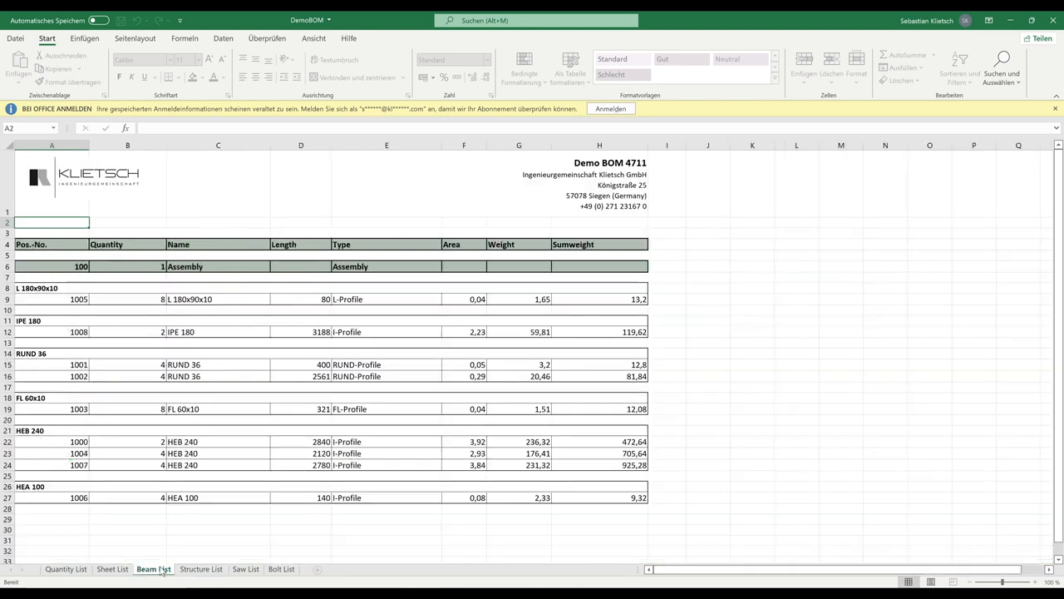
{"action": "left_click", "coordinate": [116, 569]}
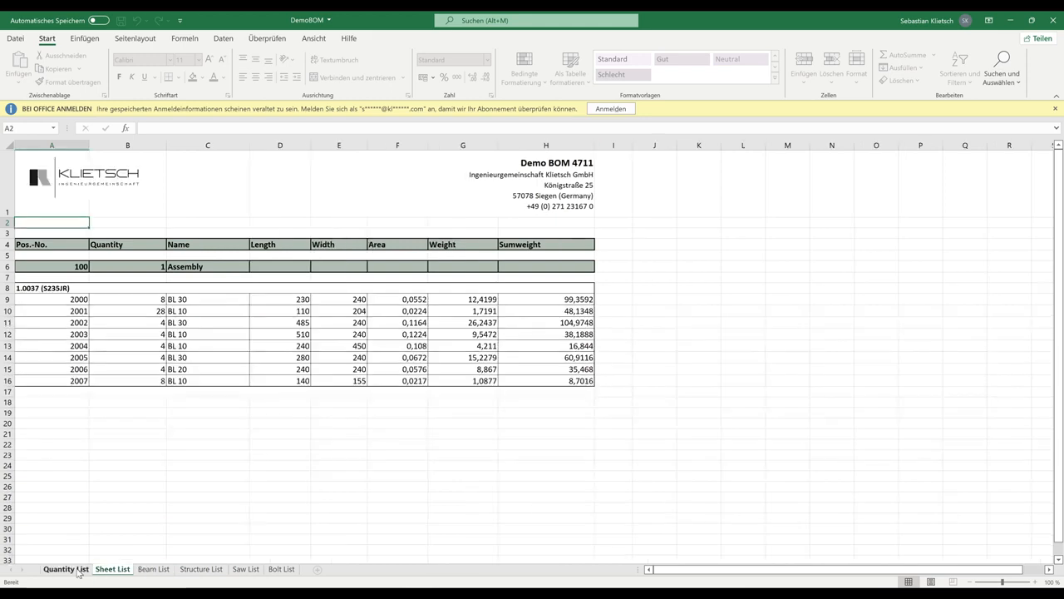
{"action": "left_click", "coordinate": [78, 571]}
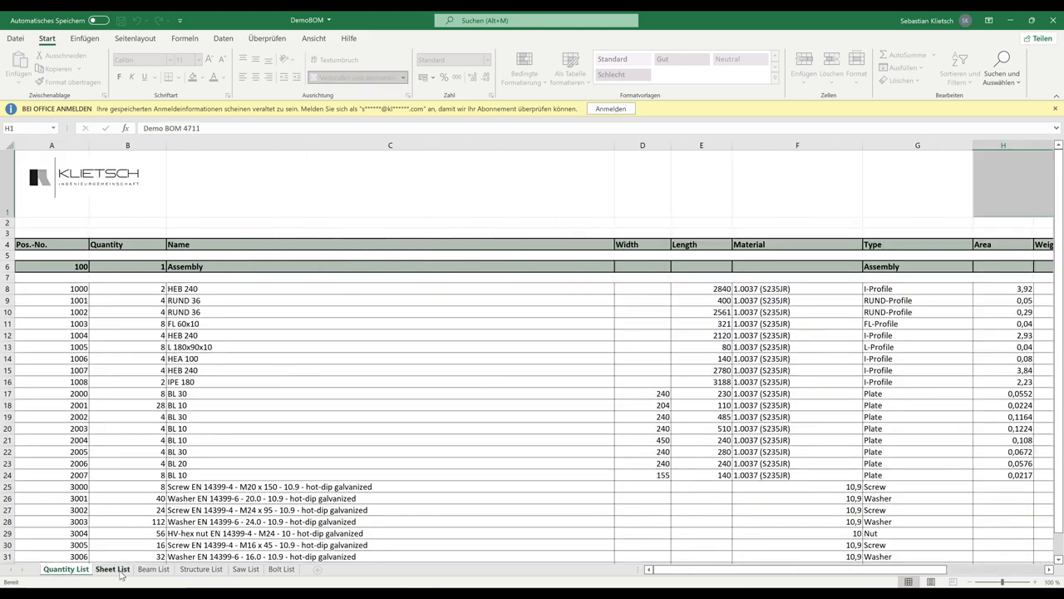
{"action": "left_click", "coordinate": [114, 571]}
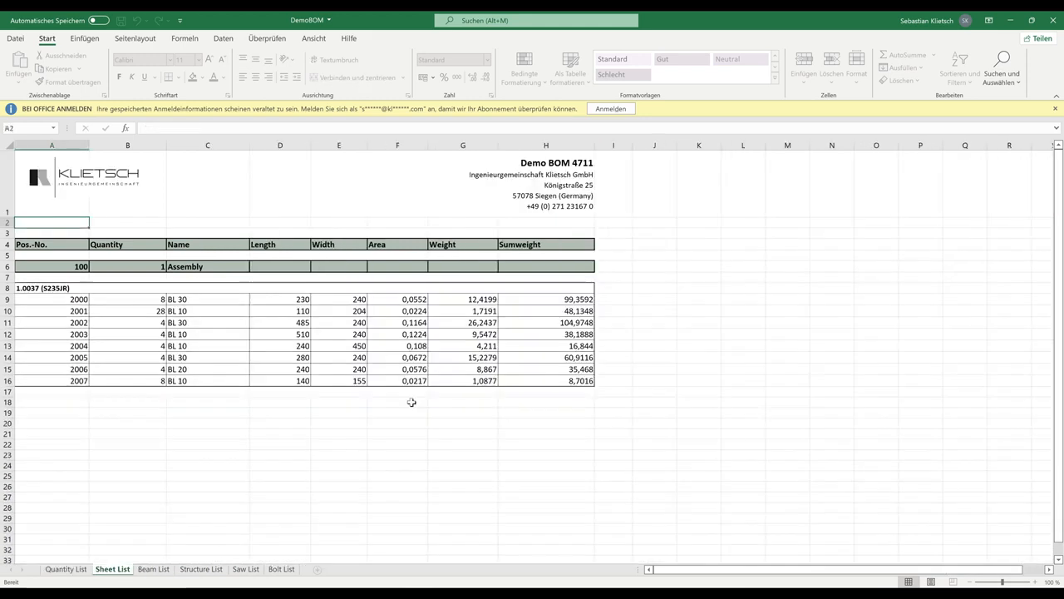
{"action": "left_click", "coordinate": [1047, 23]}
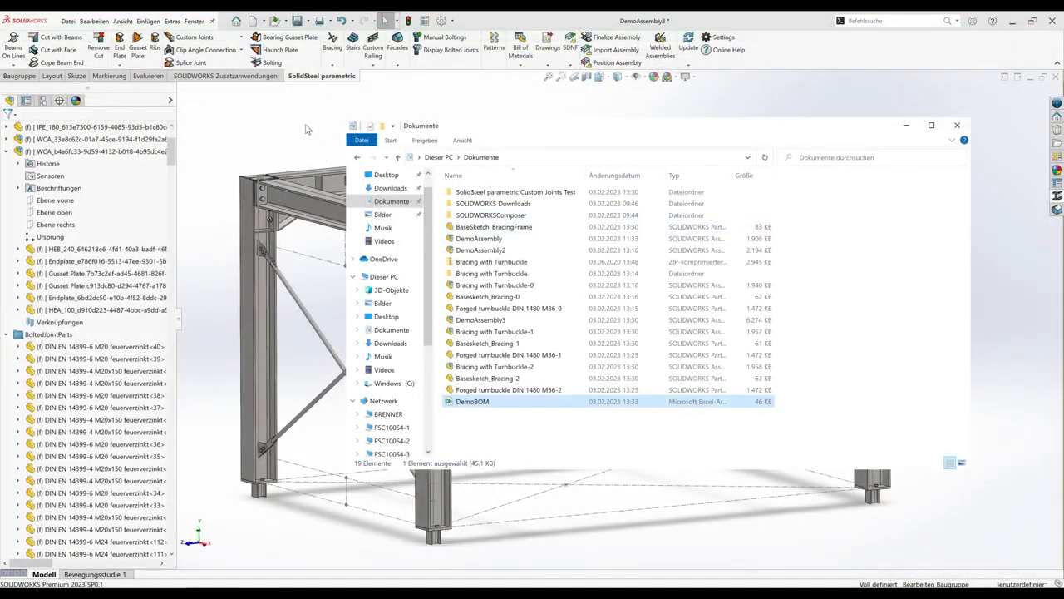
Return to the frame assembly in SOLIDWORKS and open the choice of Drawings commands.
{"action": "left_click", "coordinate": [305, 129]}
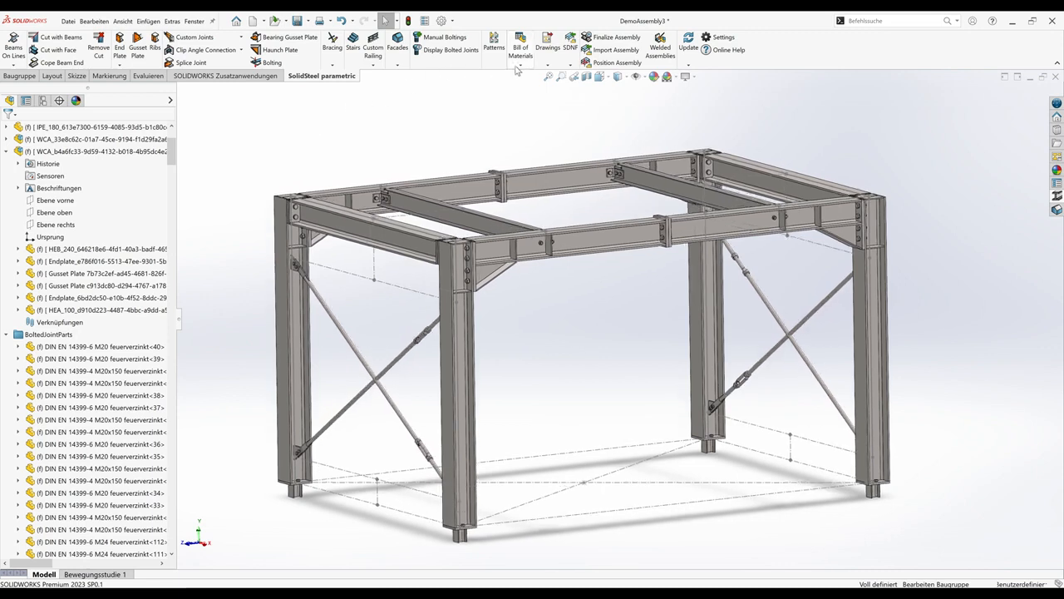
{"action": "left_click", "coordinate": [546, 65]}
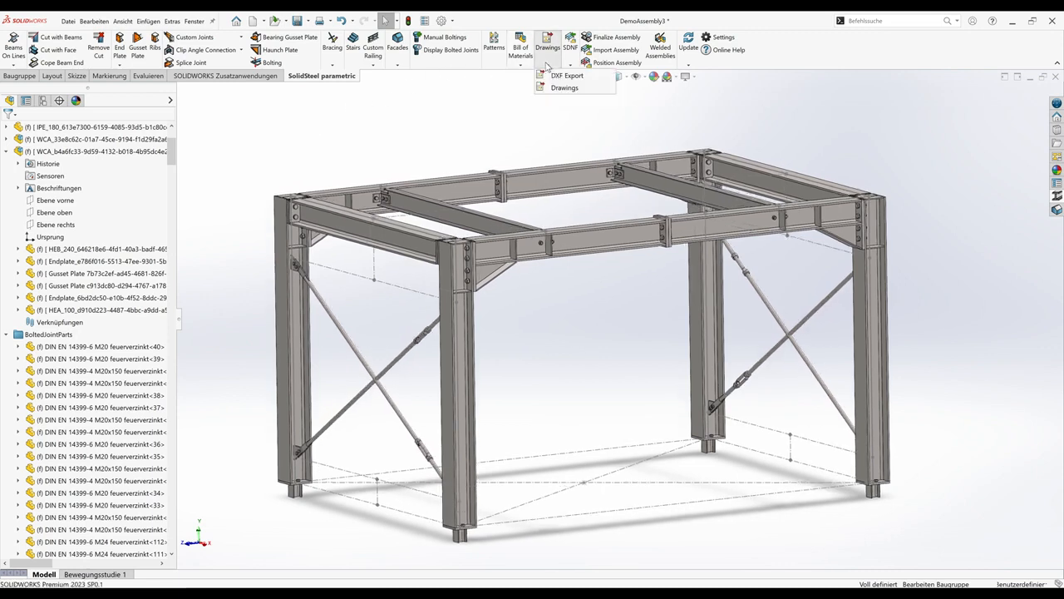